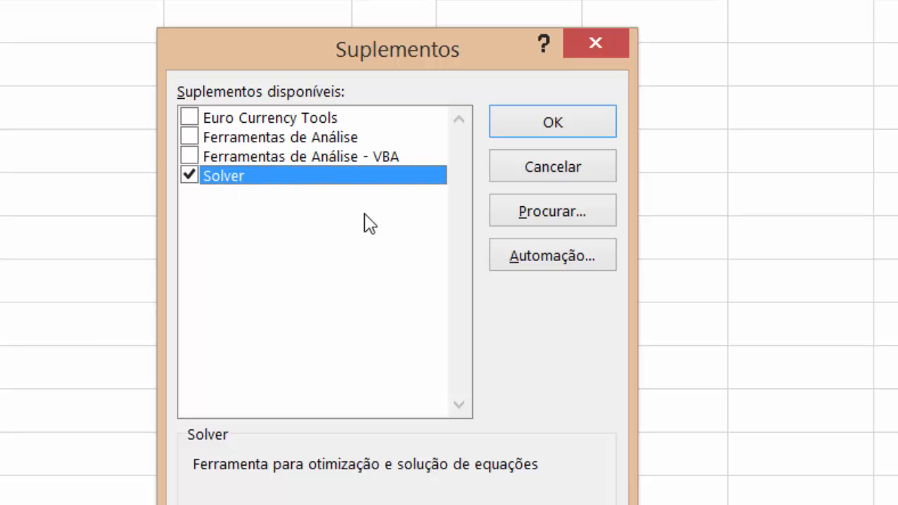
# Enable the Solver add-in and check for the Solver command among the data tools.
pyautogui.click(521, 131)
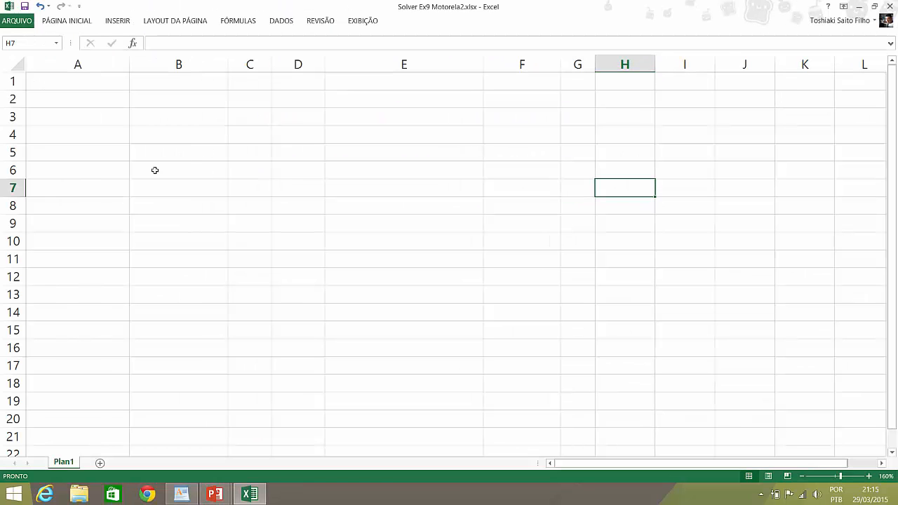
pyautogui.click(292, 30)
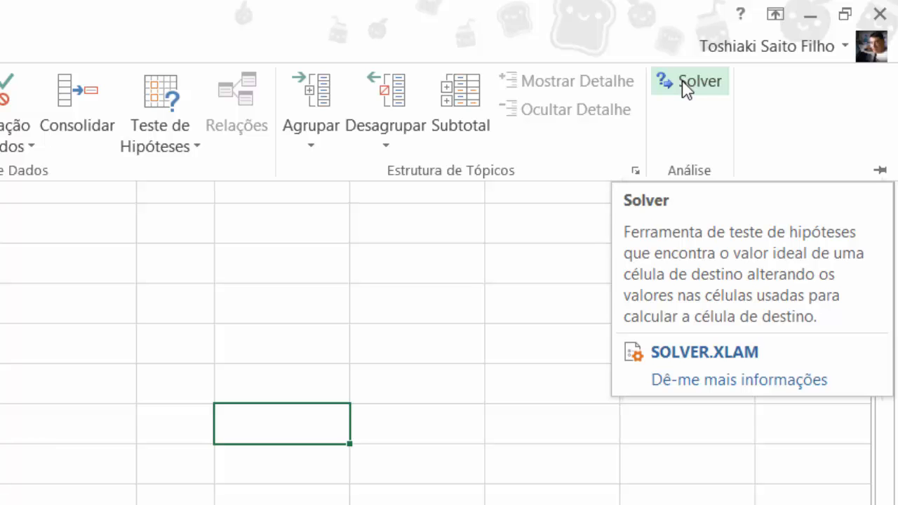
pyautogui.click(391, 248)
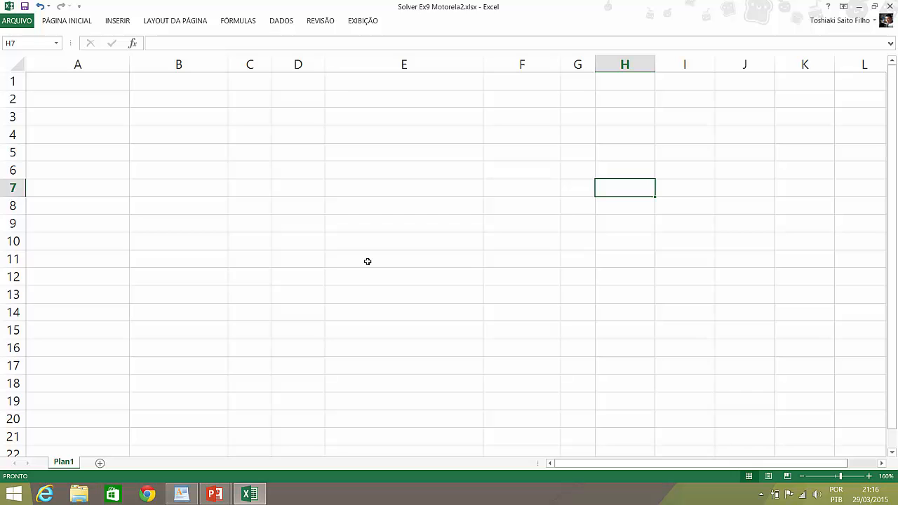
# Paste the copied image of the objective function and constraints, and place it from cell H2 across columns H to L.
pyautogui.hotkey('ctrl', 'v')
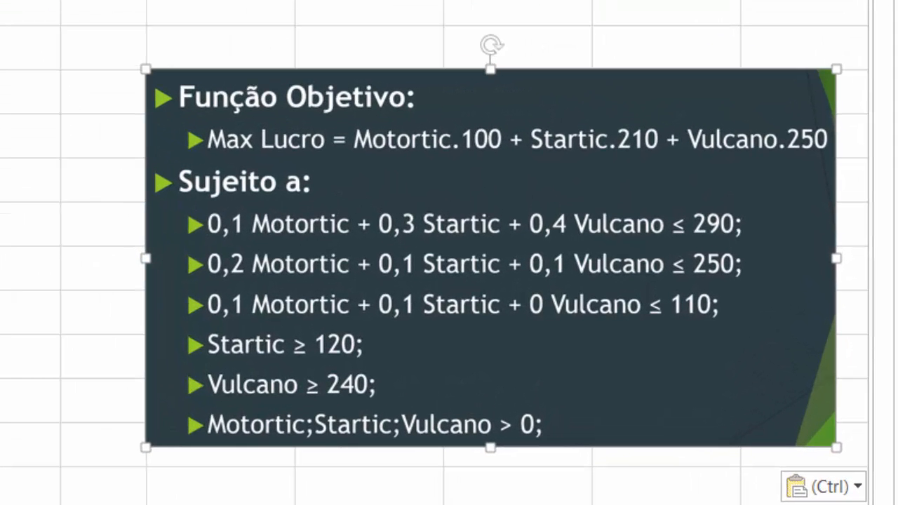
pyautogui.click(397, 16)
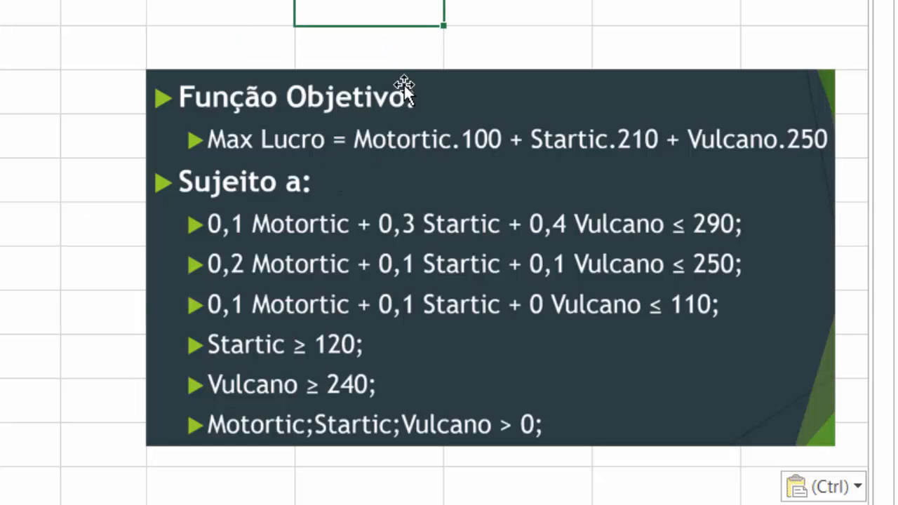
pyautogui.scroll(-2, 404, 85)
pyautogui.scroll(2, 385, 119)
pyautogui.click(344, 238)
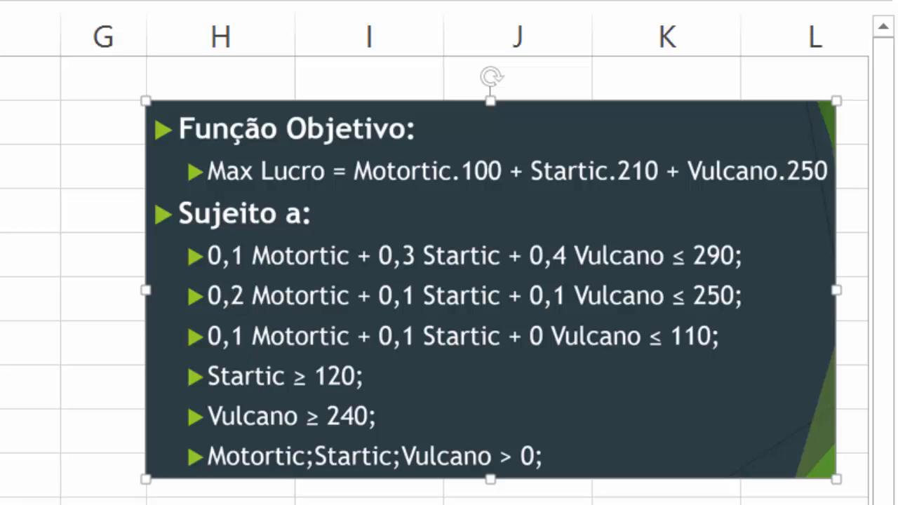
pyautogui.click(666, 500)
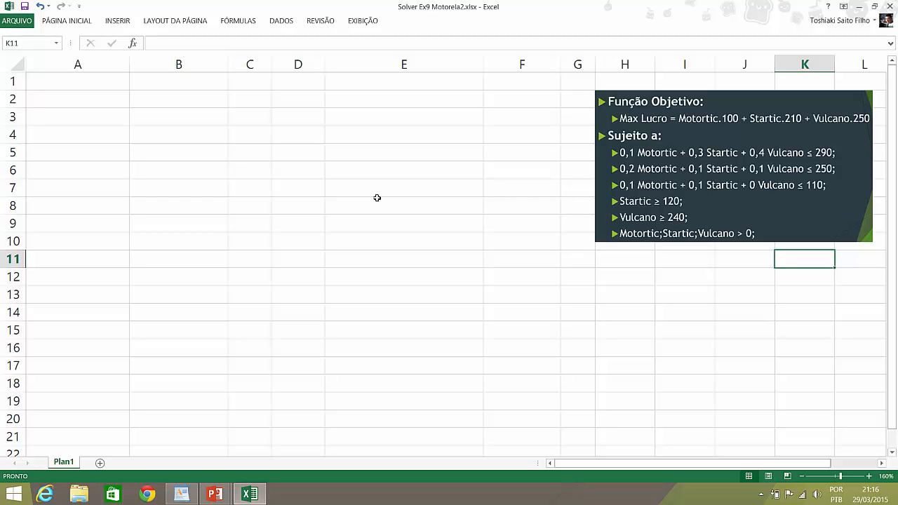
# Enter the heading "Váriaveis" in cell A1 and the product name "Motortic" in cell B1.
pyautogui.click(108, 85)
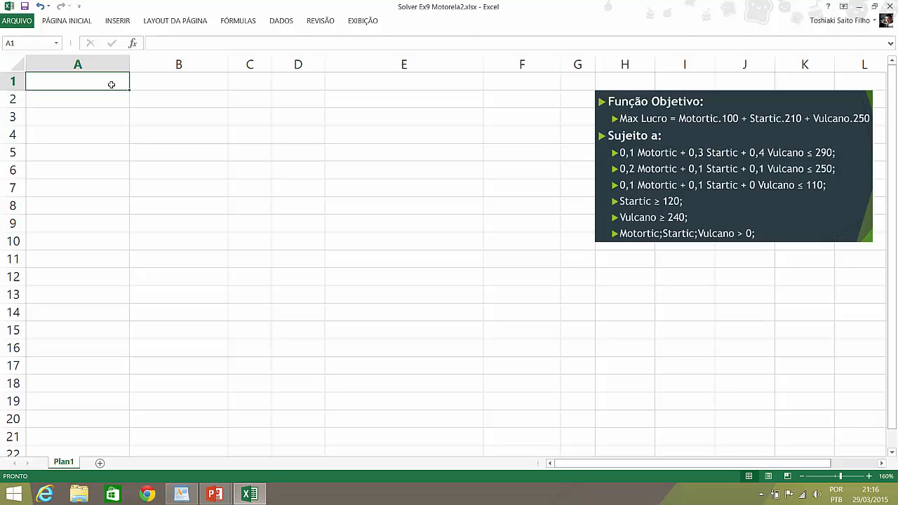
pyautogui.write('V')
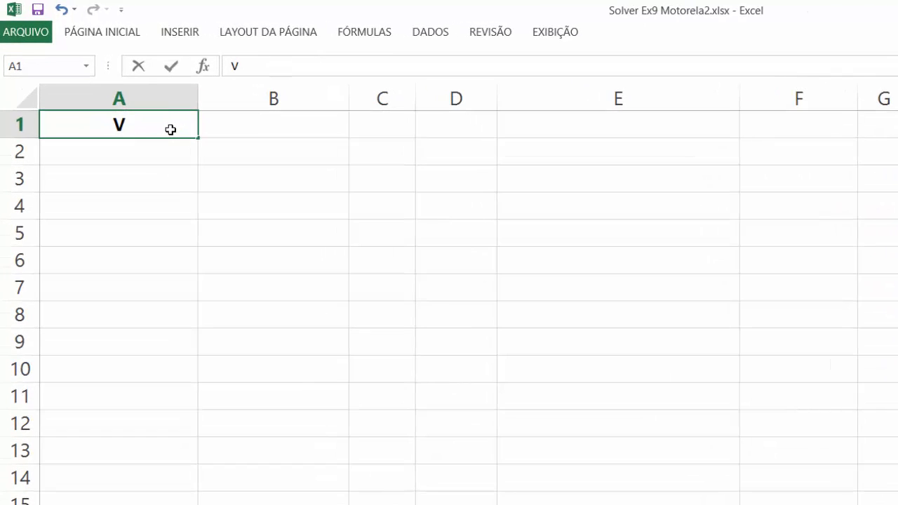
pyautogui.write('áriaveis')
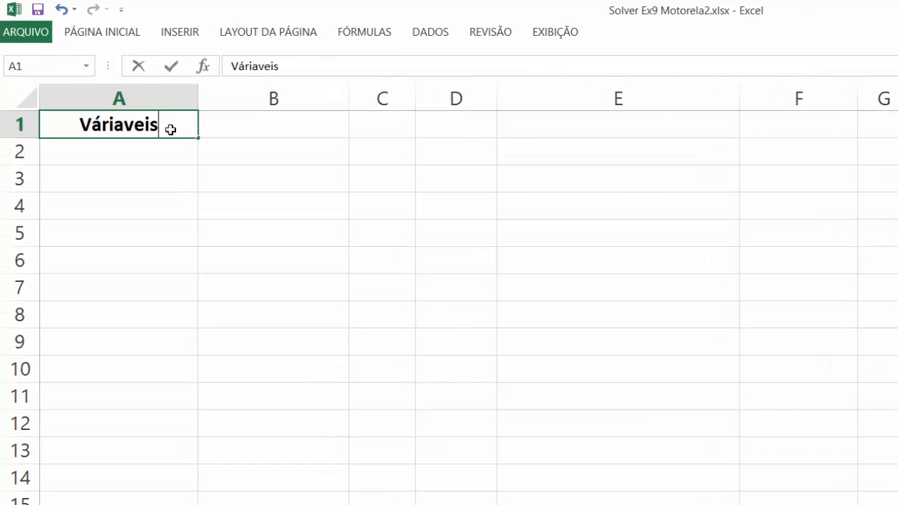
pyautogui.press('Return')
pyautogui.click(278, 123)
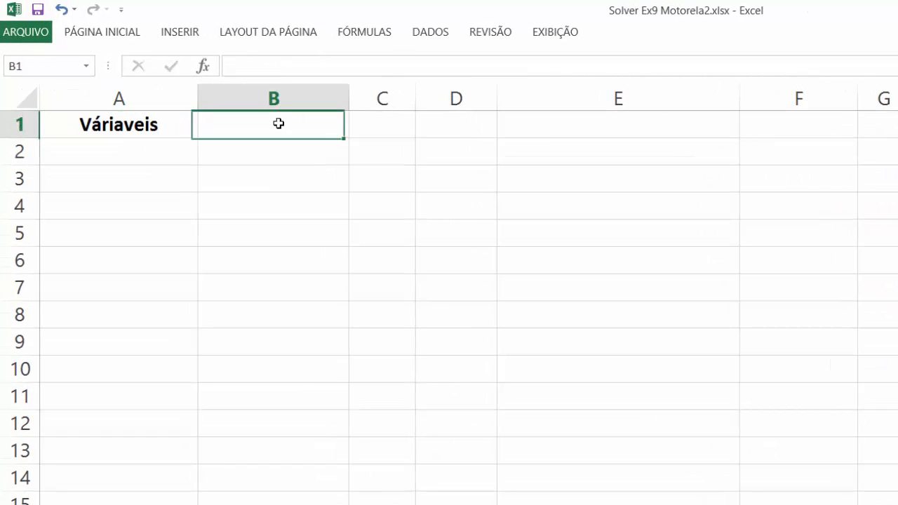
pyautogui.write('Motorti')
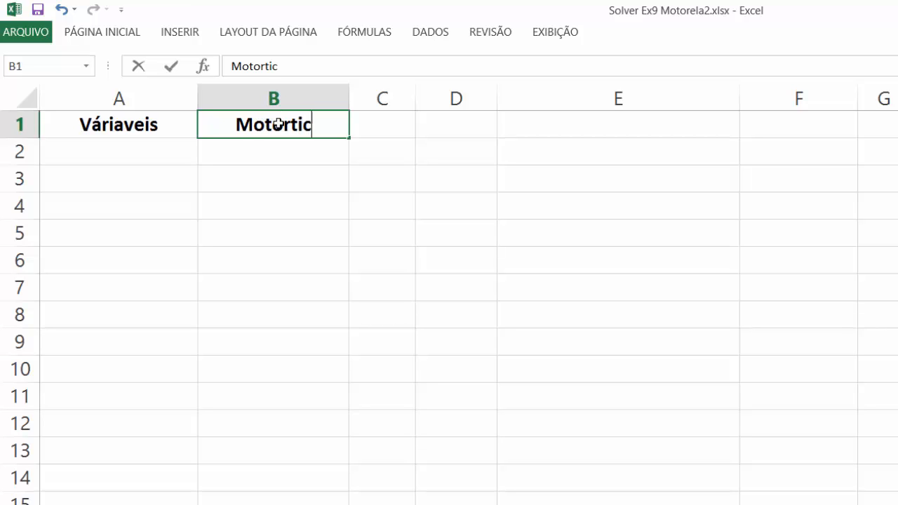
pyautogui.write('c')
pyautogui.press('Return')
# Add the product headings "Startic" in cell C1 and "Vulcano" in cell D1.
pyautogui.click(375, 123)
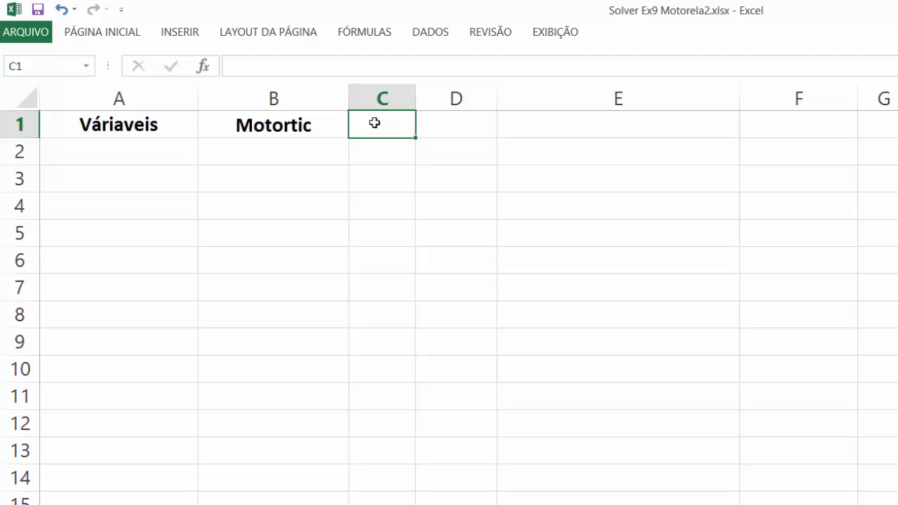
pyautogui.write('Startic')
pyautogui.press('Return')
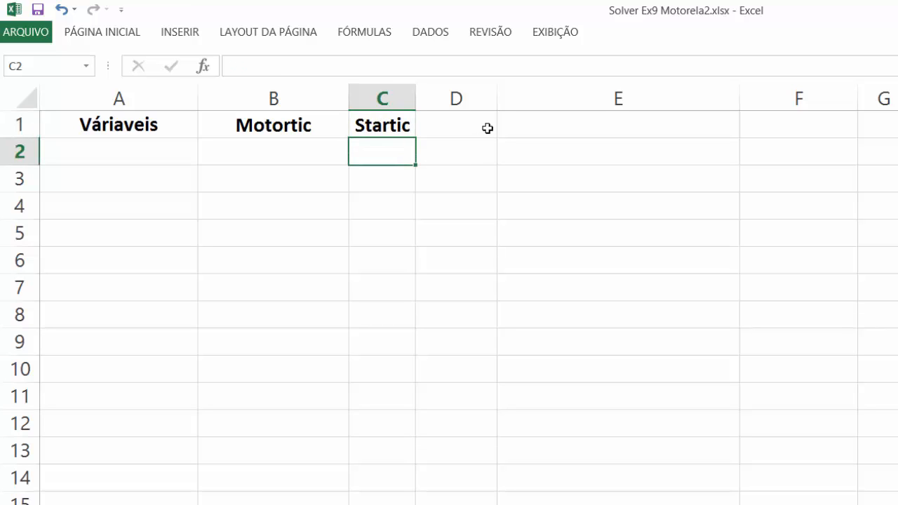
pyautogui.click(487, 128)
pyautogui.write('Vulcano')
pyautogui.press('Return')
# Fill row 2 with the label "Coeficientes" and the coefficients 100 for Motortic, 210 for Startic and 250 for Vulcano.
pyautogui.click(146, 151)
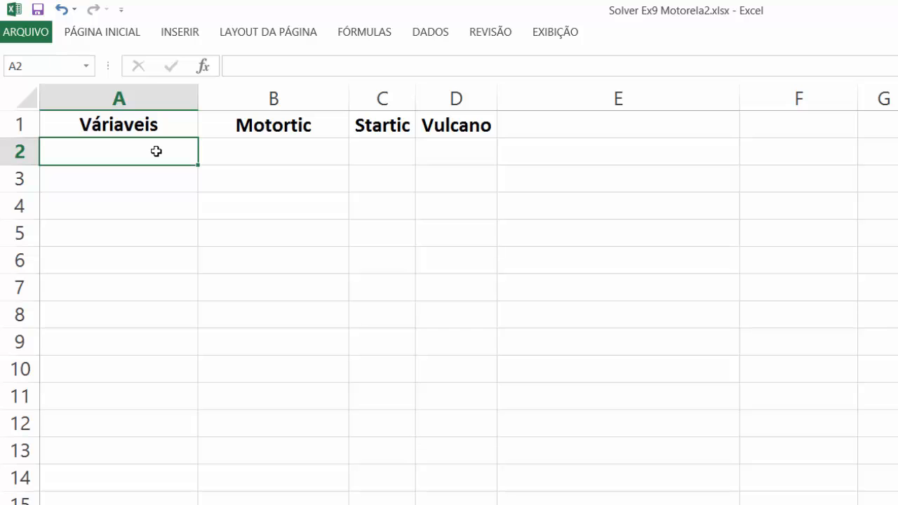
pyautogui.write('Coeficientes')
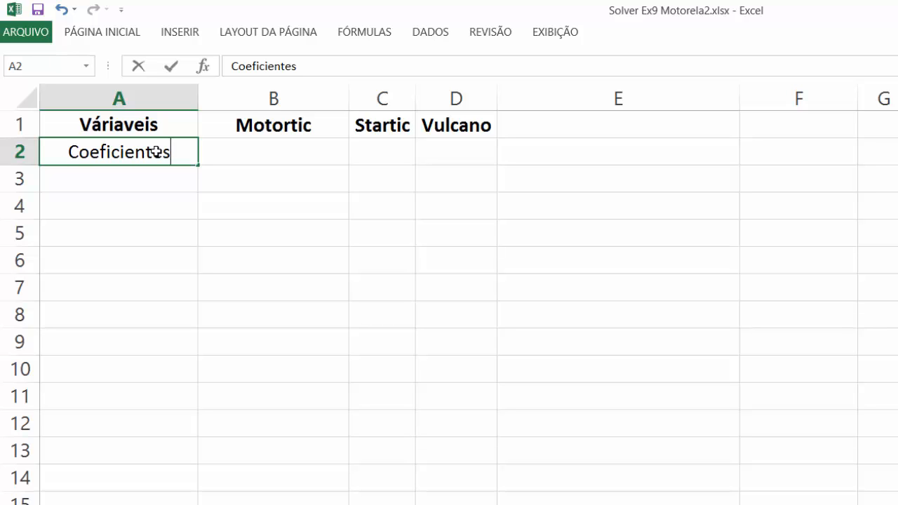
pyautogui.press('Return')
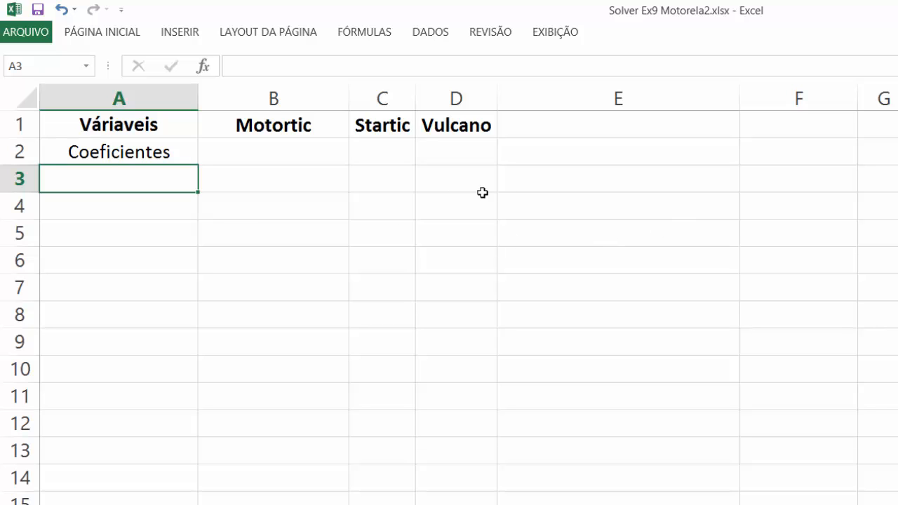
pyautogui.click(282, 158)
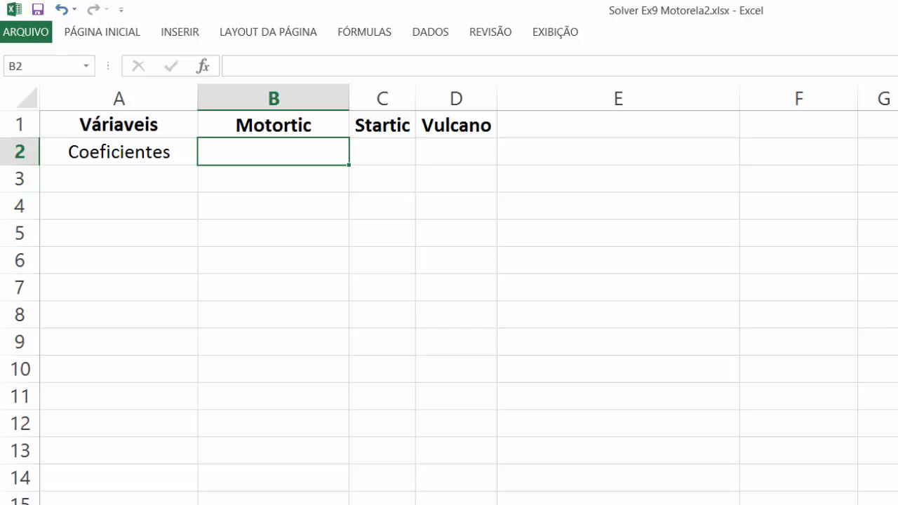
pyautogui.write('100')
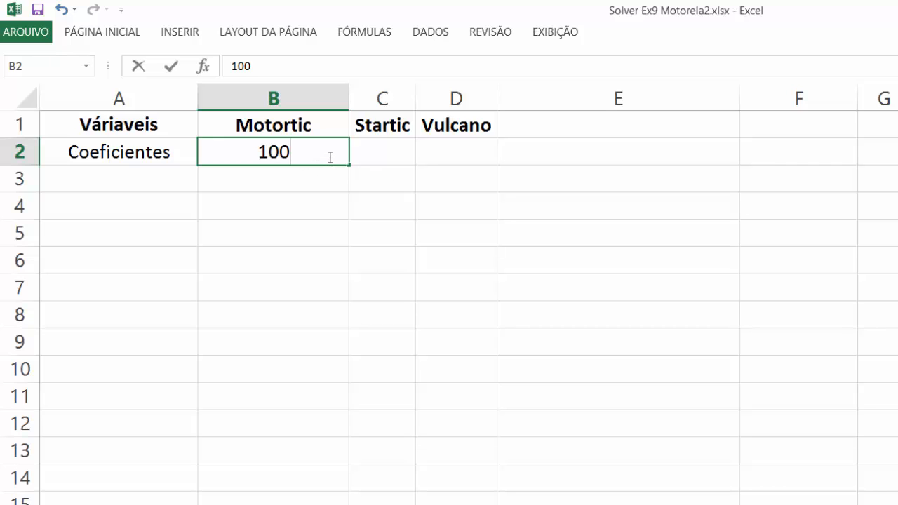
pyautogui.press('Return')
pyautogui.click(407, 145)
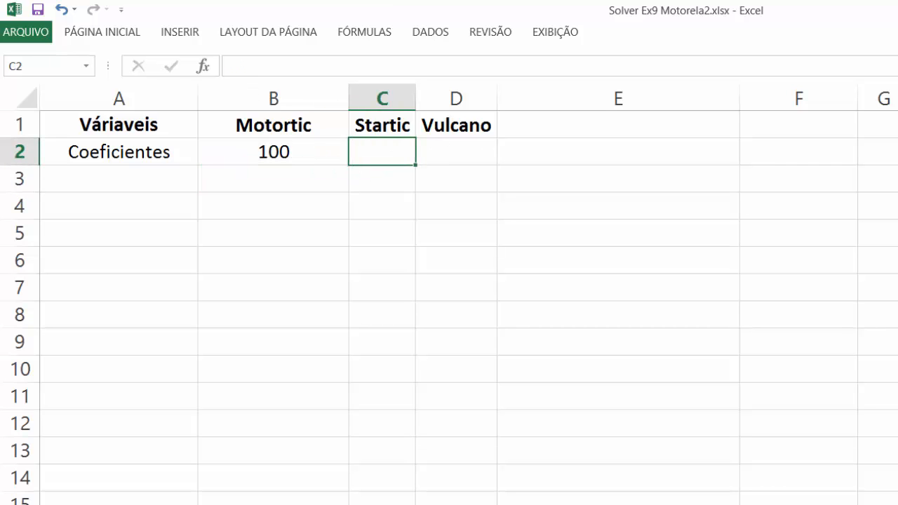
pyautogui.write('210')
pyautogui.press('Return')
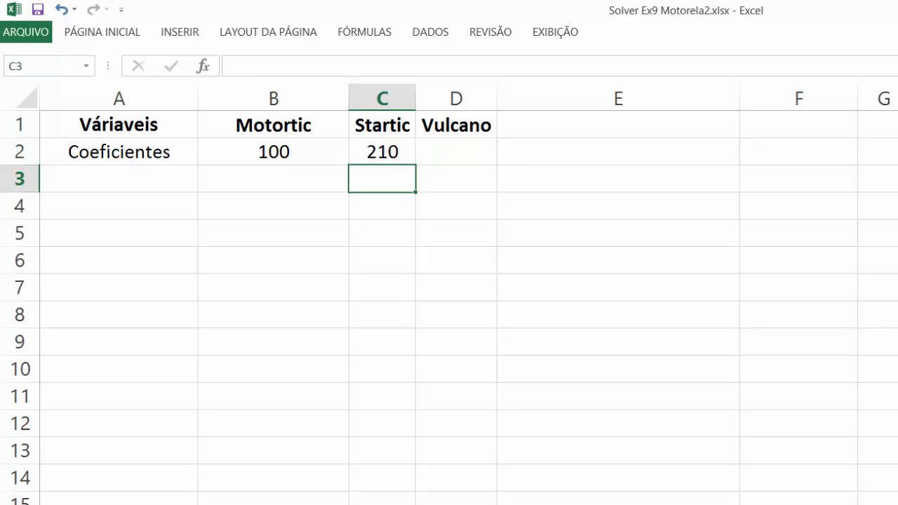
pyautogui.click(466, 152)
pyautogui.write('250')
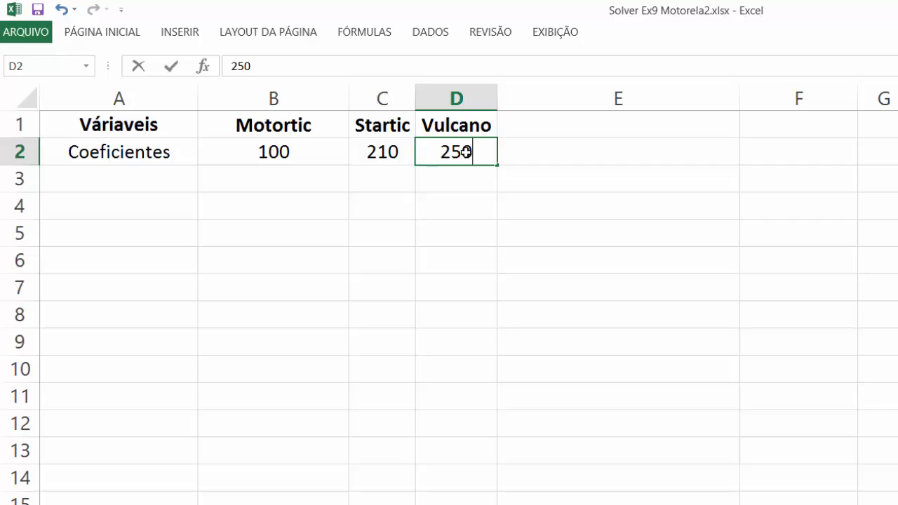
pyautogui.press('Return')
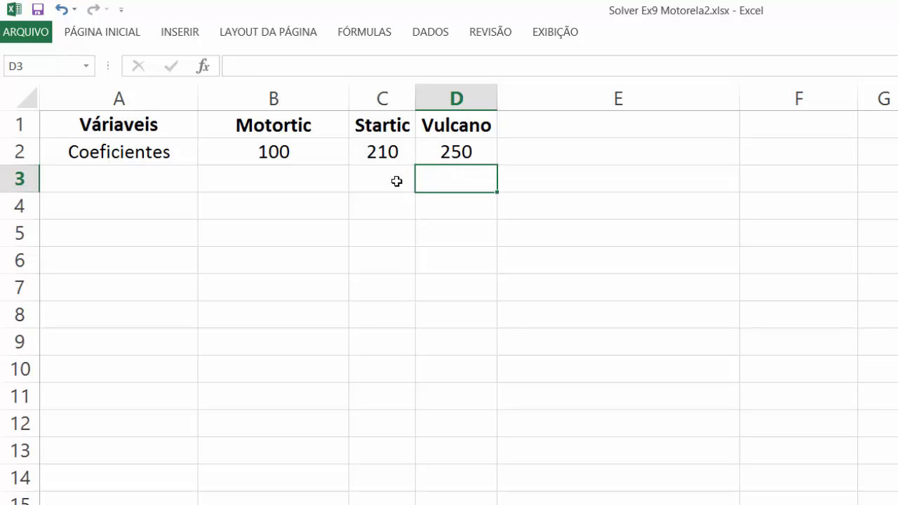
# Label cell A3 "Solução" for the row below the coefficients.
pyautogui.click(124, 181)
pyautogui.write('Solução')
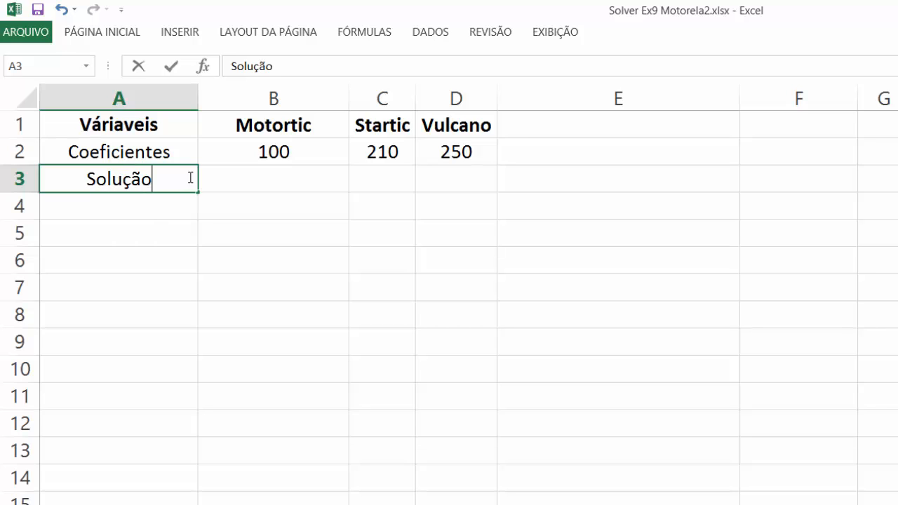
pyautogui.press('Return')
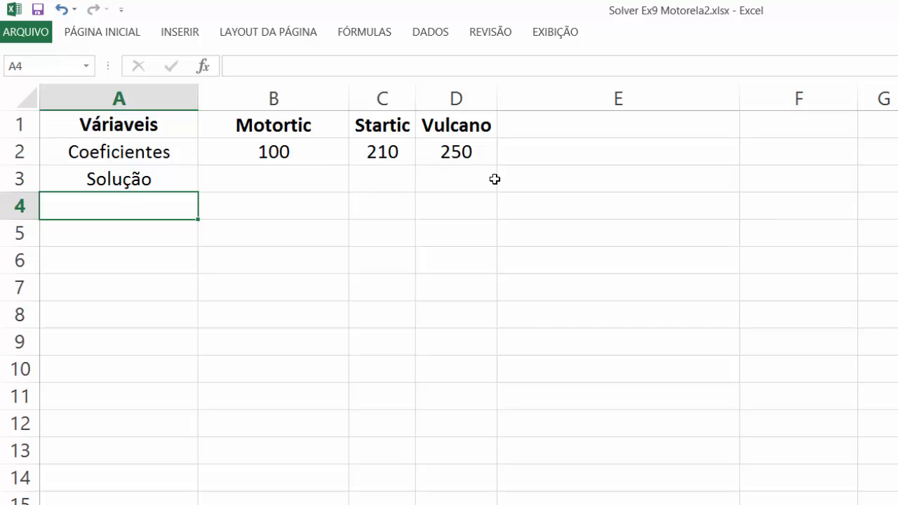
pyautogui.click(264, 180)
pyautogui.click(398, 178)
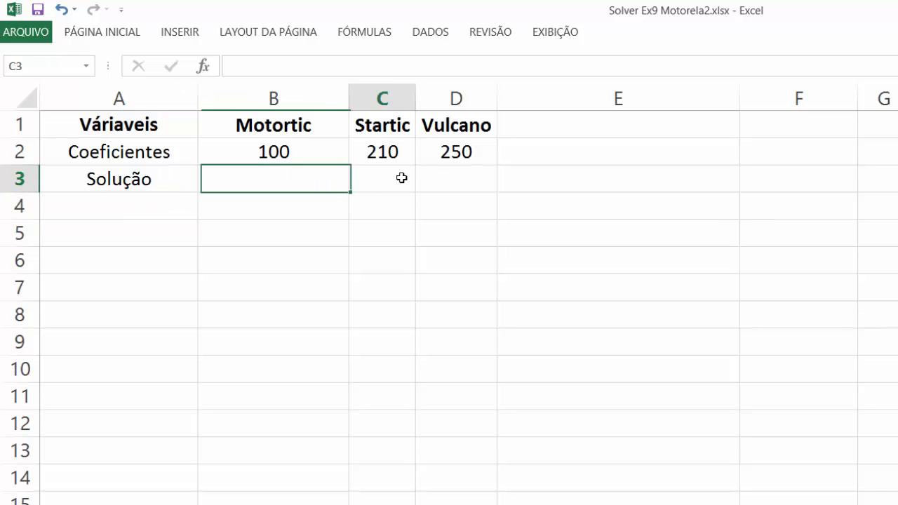
pyautogui.click(462, 178)
pyautogui.click(287, 183)
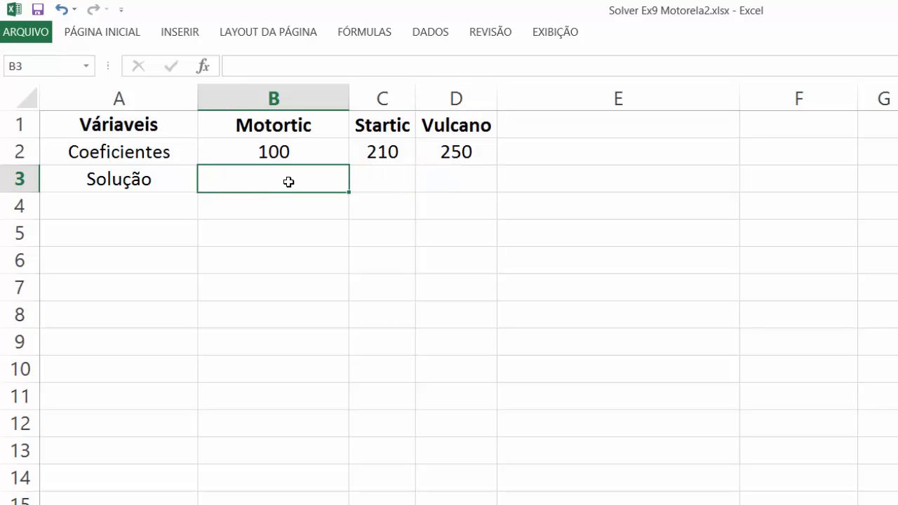
pyautogui.click(396, 179)
pyautogui.click(445, 177)
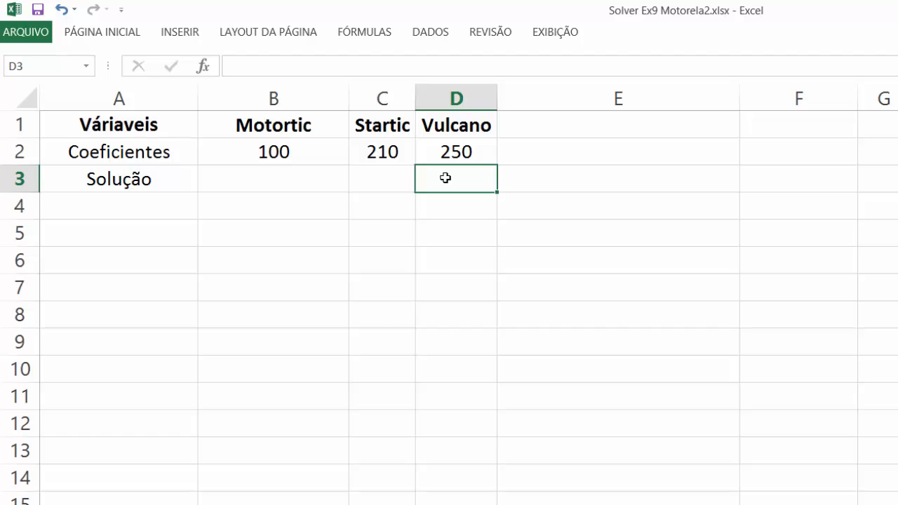
# Label cell A5 "Função Z" for the objective function.
pyautogui.click(133, 232)
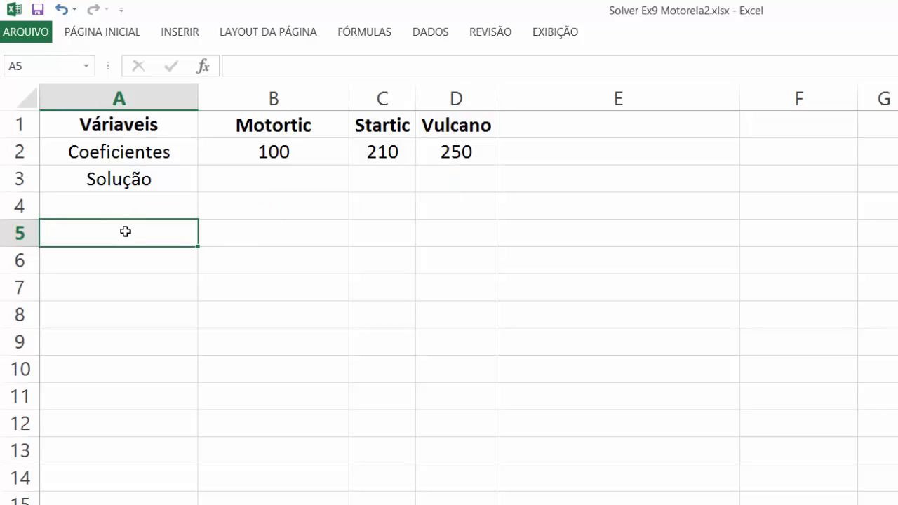
pyautogui.write('Funçã')
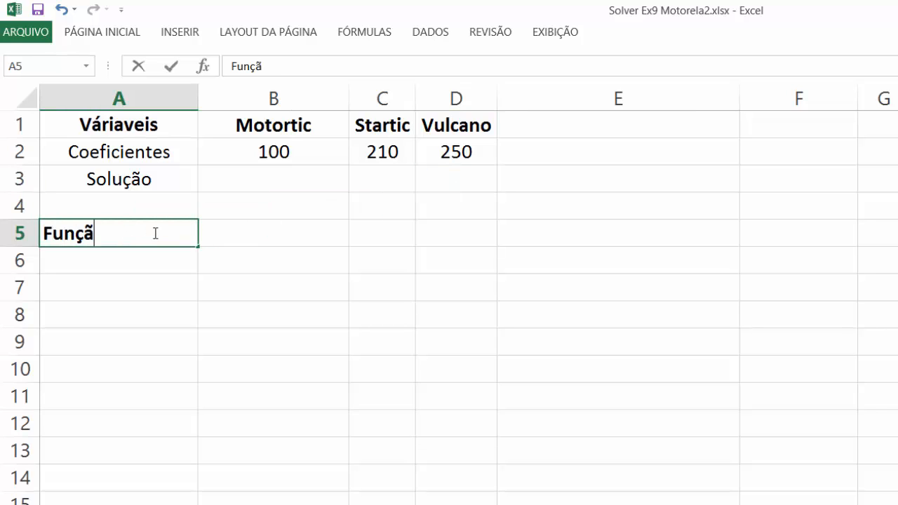
pyautogui.write('o Z -')
pyautogui.press('BackSpace')
pyautogui.press('BackSpace')
pyautogui.write('B')
pyautogui.press('BackSpace')
pyautogui.write('O')
pyautogui.press('BackSpace')
pyautogui.press('BackSpace')
pyautogui.press('BackSpace')
pyautogui.press('Return')
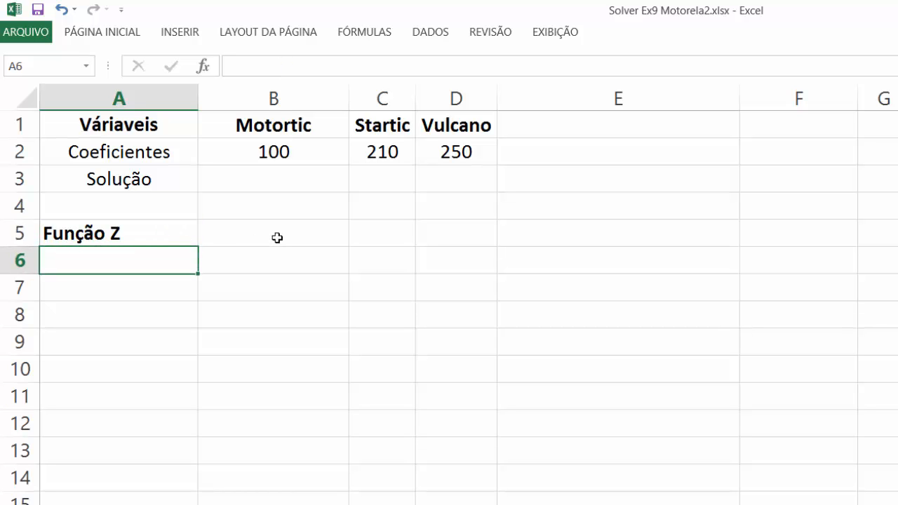
pyautogui.click(277, 237)
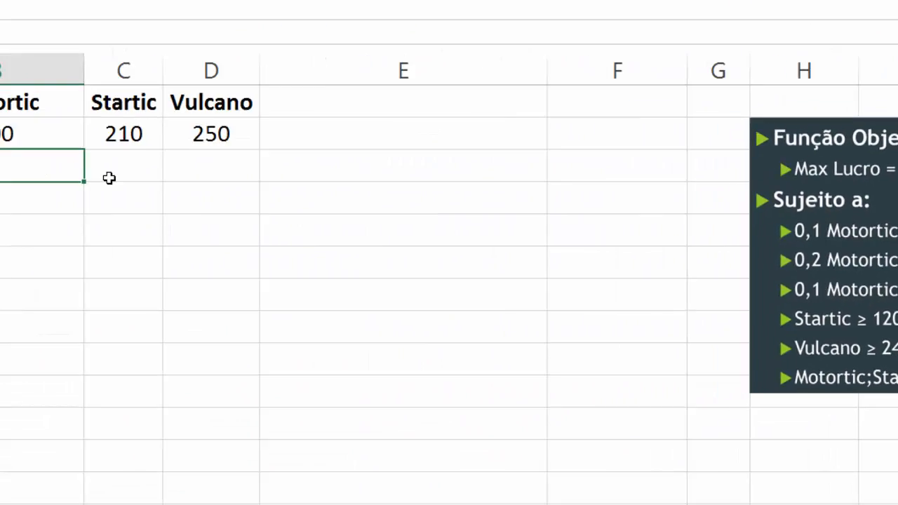
pyautogui.click(444, 176)
pyautogui.click(294, 177)
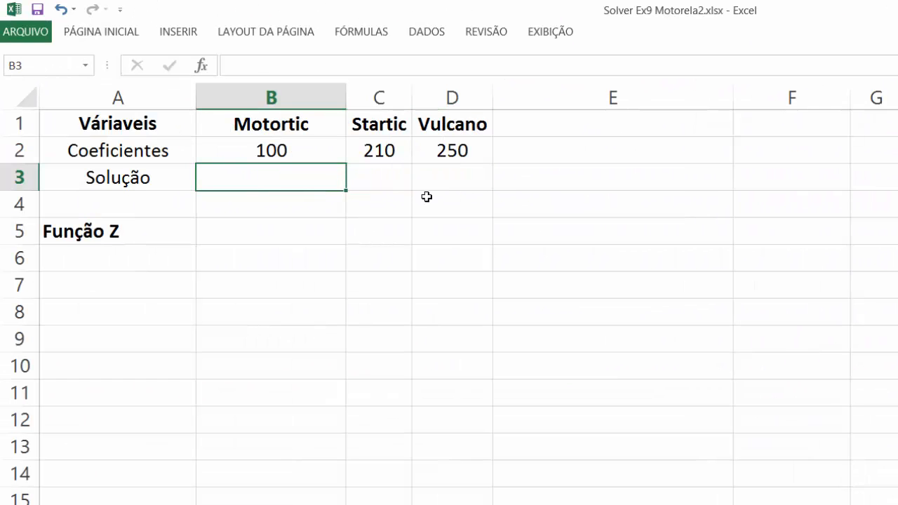
# Begin the objective formula in cell B5 with the Motortic term +B3*B2.
pyautogui.click(270, 237)
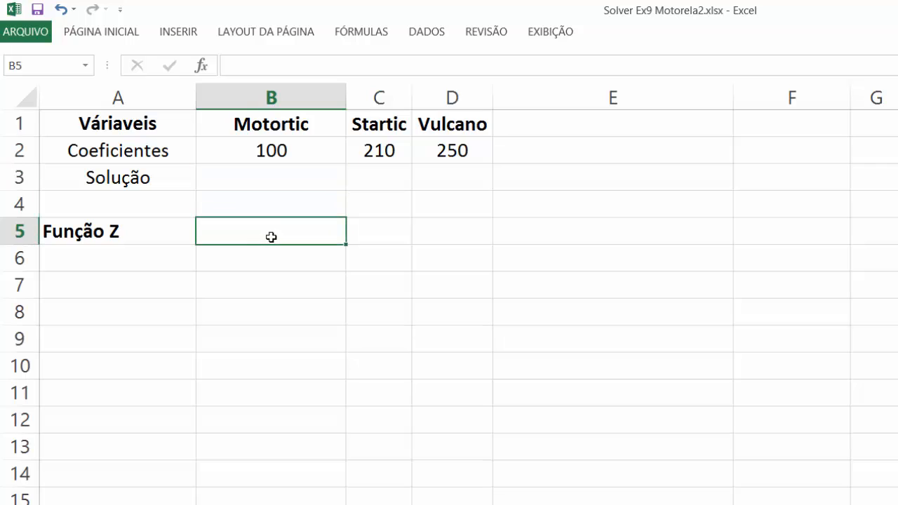
pyautogui.write('+')
pyautogui.press('Up')
pyautogui.press('Up')
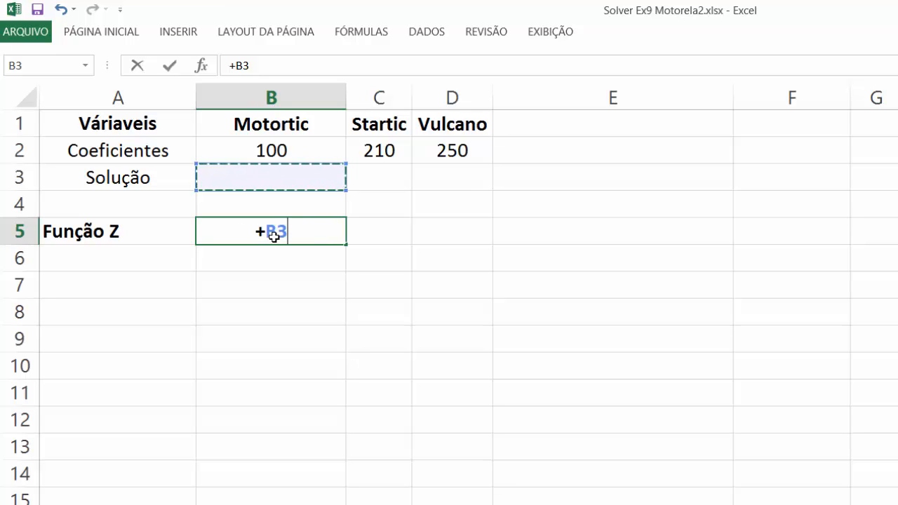
pyautogui.write('*')
pyautogui.press('Up')
pyautogui.press('Up')
pyautogui.press('Up')
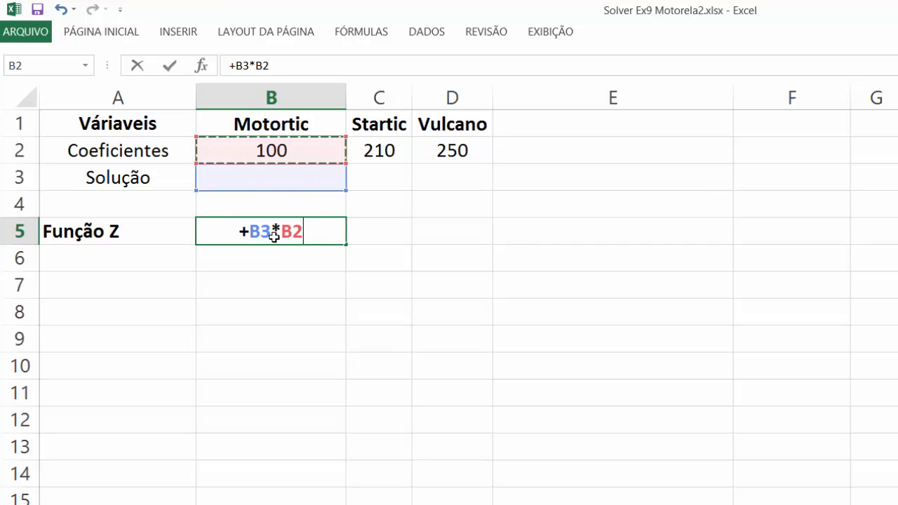
# Extend the objective formula in B5 with the Startic term +C3*C2.
pyautogui.write('+')
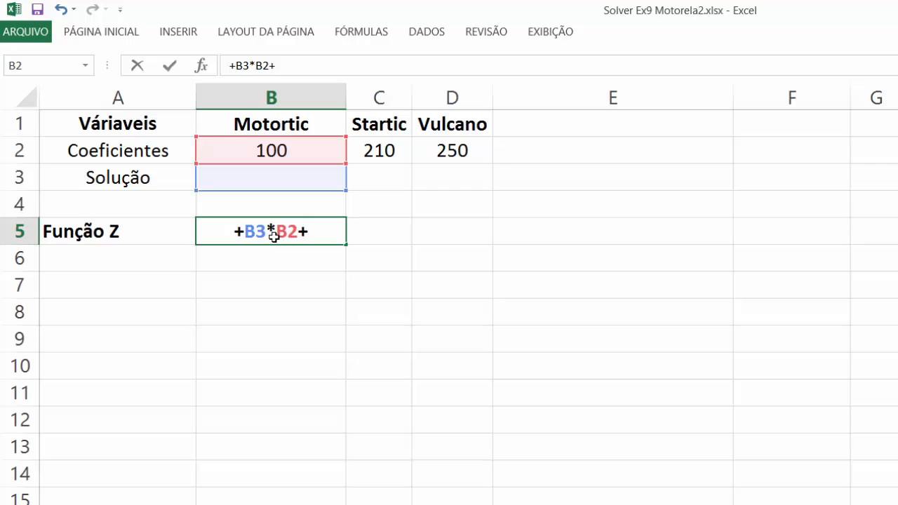
pyautogui.press('Right')
pyautogui.press('Up')
pyautogui.press('Up')
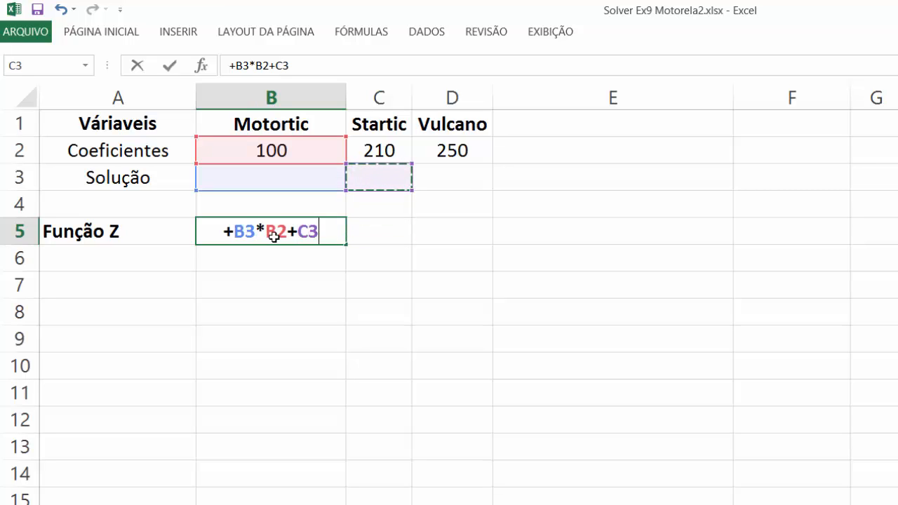
pyautogui.write('*')
pyautogui.press('Up')
pyautogui.press('Up')
pyautogui.press('Up')
pyautogui.press('Right')
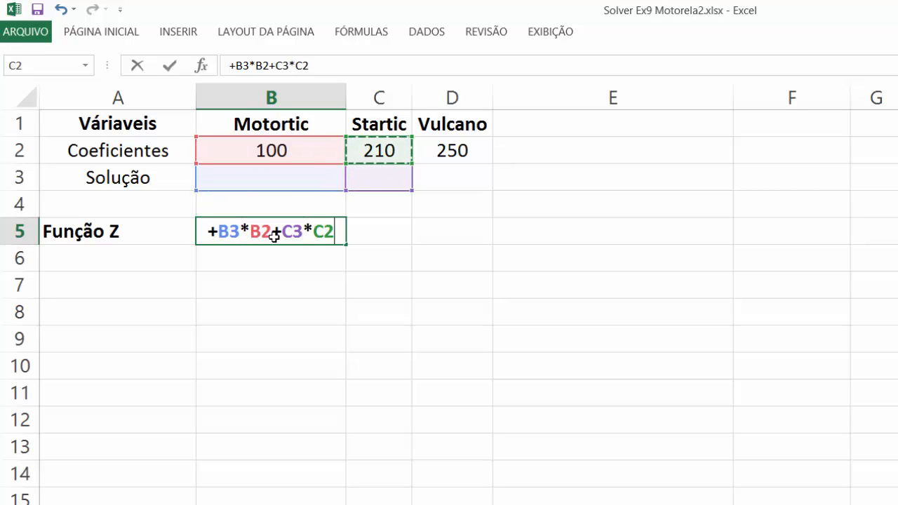
# Complete the objective formula in B5 with the Vulcano term +D3*D2 and commit it.
pyautogui.write('+')
pyautogui.press('Right')
pyautogui.press('Right')
pyautogui.press('Up')
pyautogui.press('Up')
pyautogui.write('*')
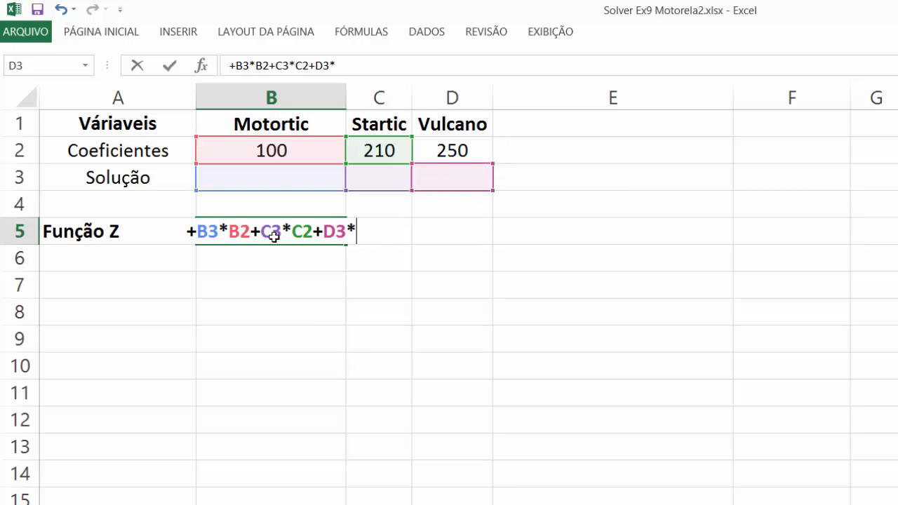
pyautogui.press('Up')
pyautogui.press('Up')
pyautogui.press('Up')
pyautogui.press('Right')
pyautogui.press('Right')
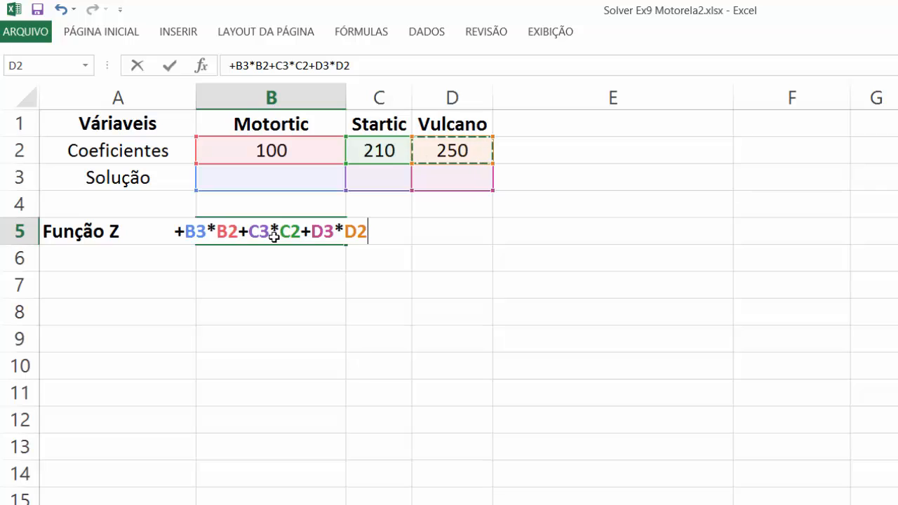
pyautogui.press('Return')
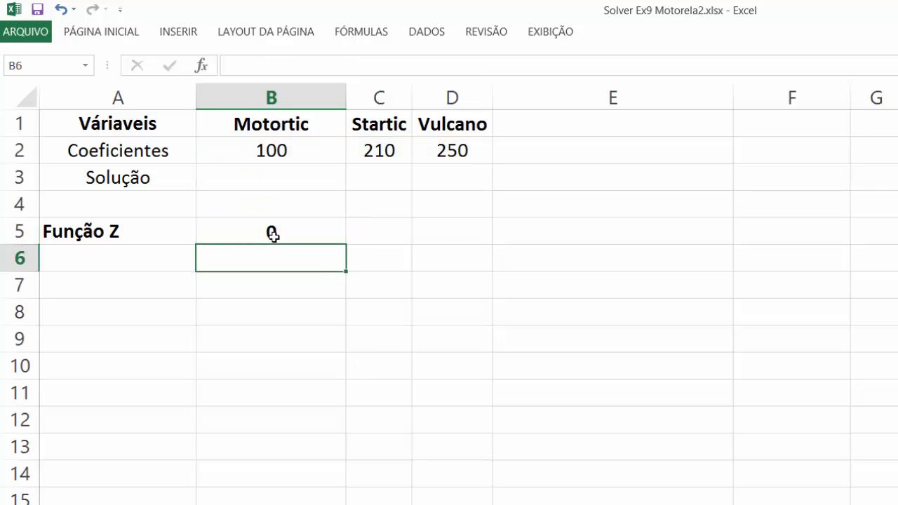
# Test the objective formula by entering 1 in each of the solution cells B3, C3 and D3.
pyautogui.click(276, 179)
pyautogui.write('1')
pyautogui.press('Return')
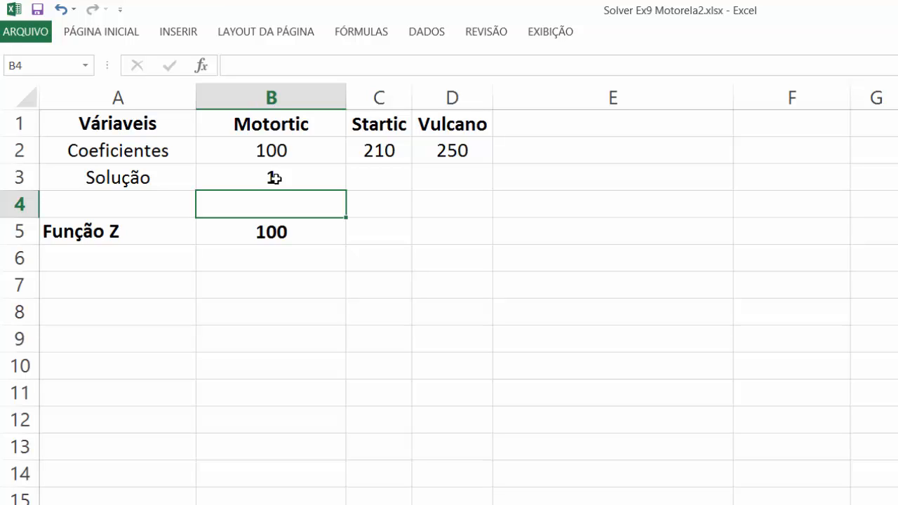
pyautogui.click(370, 176)
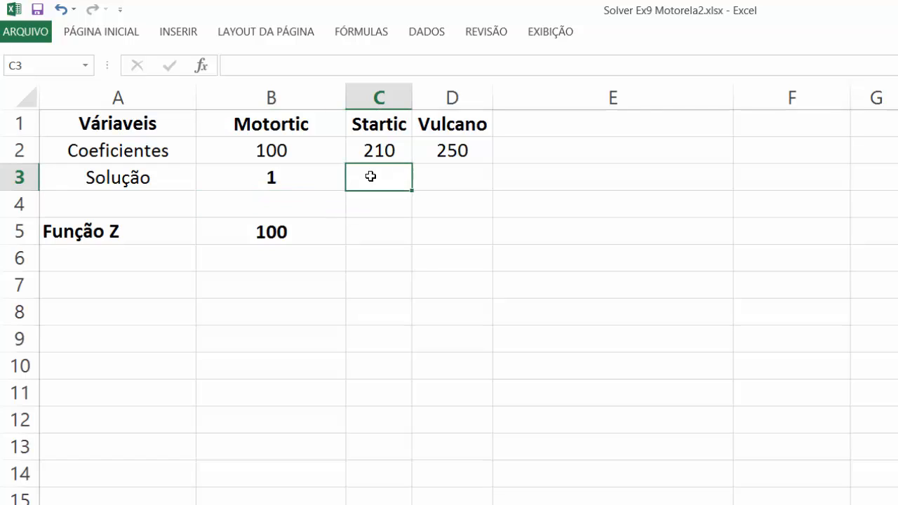
pyautogui.write('1')
pyautogui.press('Return')
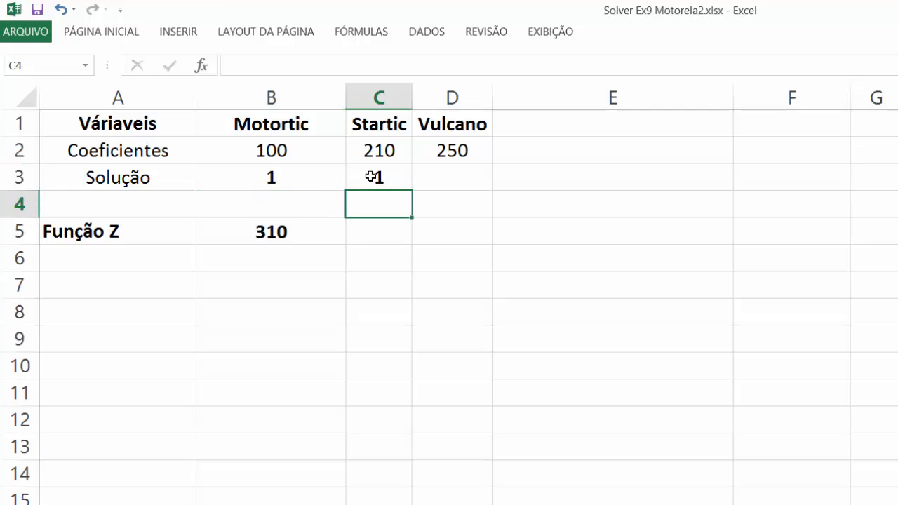
pyautogui.click(455, 174)
pyautogui.write('1')
pyautogui.press('Return')
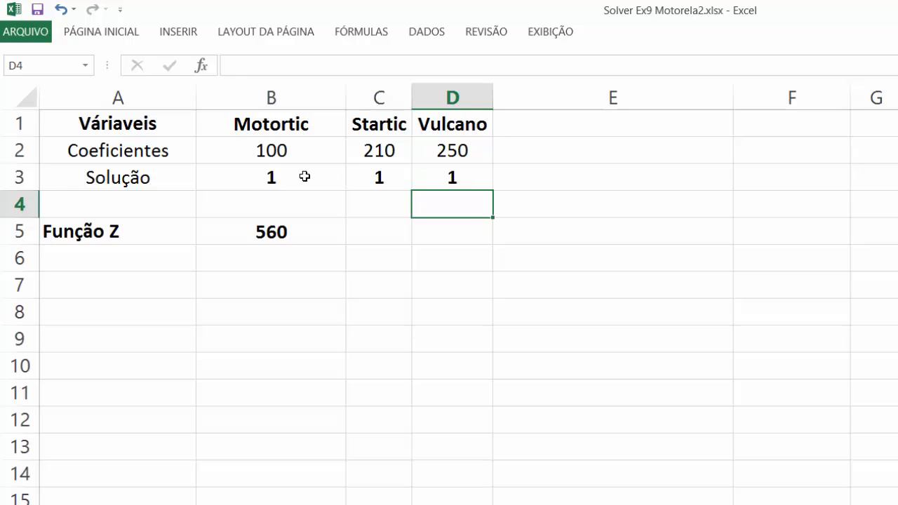
# Set the solution cells B3, C3 and D3 to 0 and review the objective formula in B5.
pyautogui.click(302, 177)
pyautogui.write('0')
pyautogui.press('Tab')
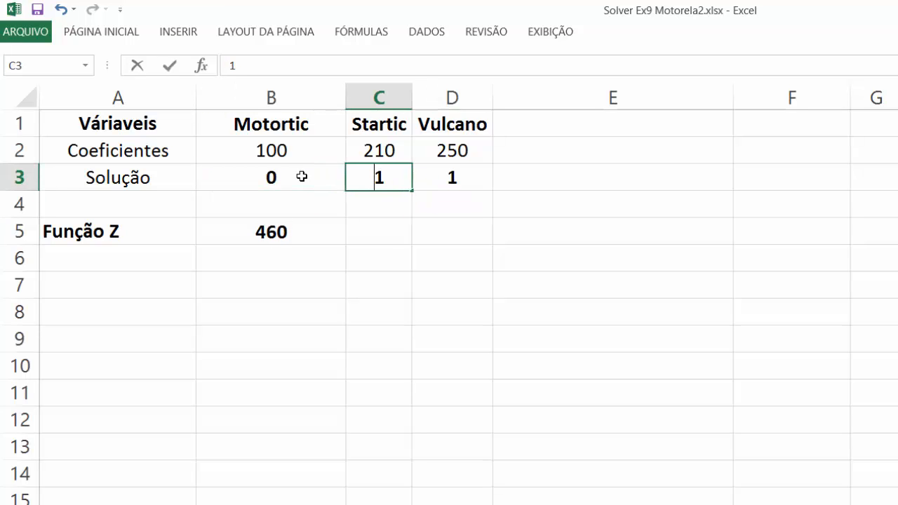
pyautogui.write('0')
pyautogui.press('Tab')
pyautogui.write('0')
pyautogui.press('Return')
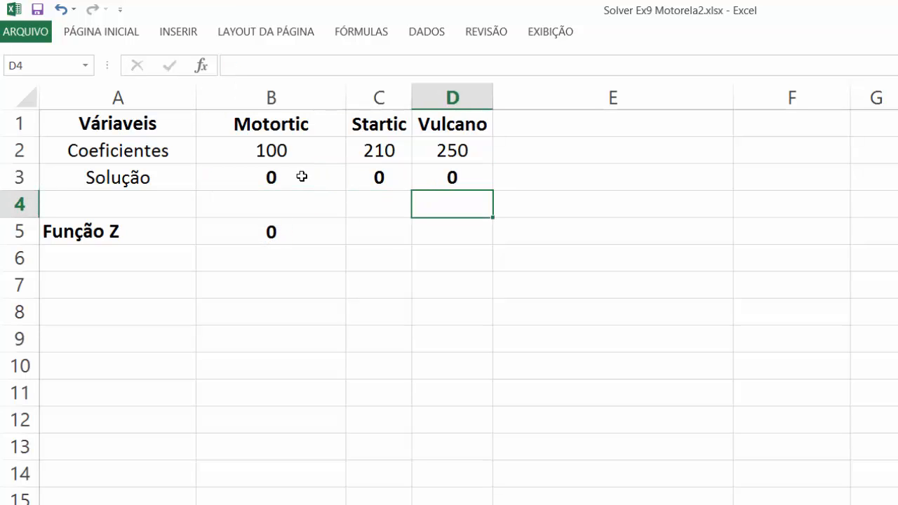
pyautogui.click(259, 232)
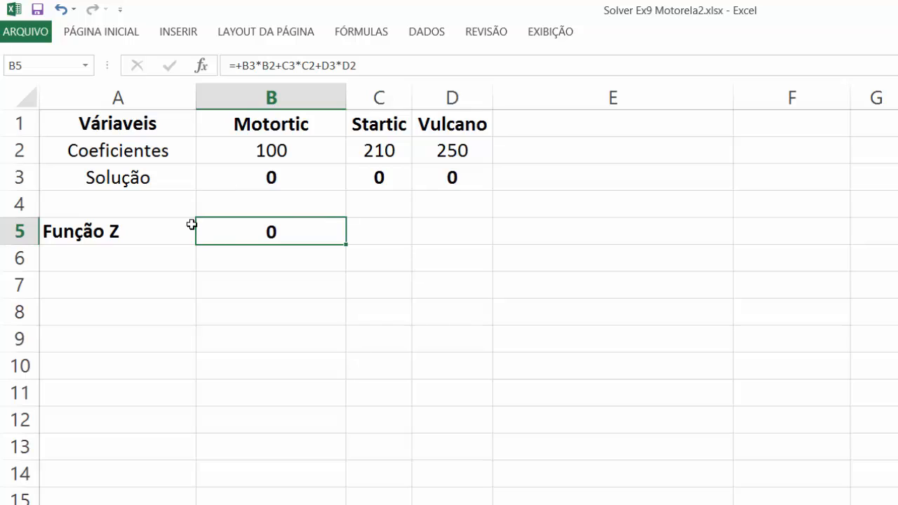
pyautogui.doubleClick(297, 234)
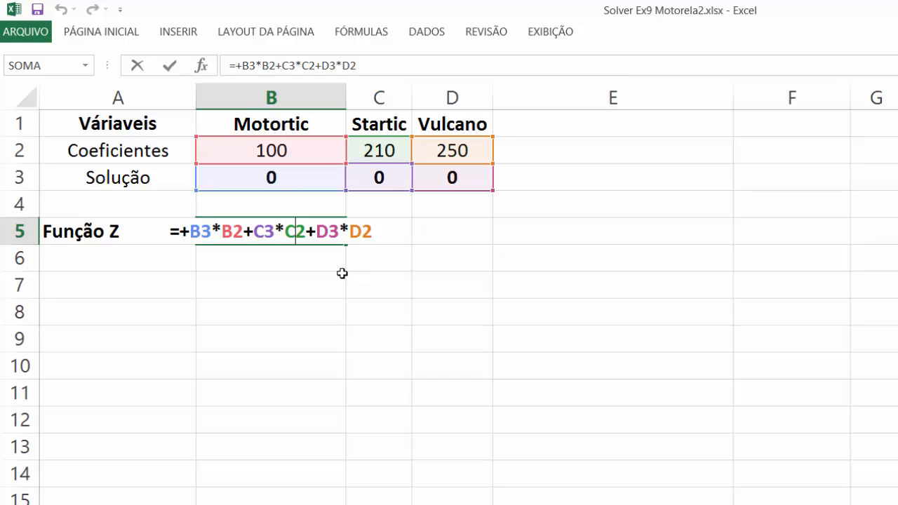
pyautogui.press('Return')
# Apply all borders to the variables table A1:D3 and to the Função Z cells A5:B5.
pyautogui.moveTo(111, 120); pyautogui.dragTo(462, 180)
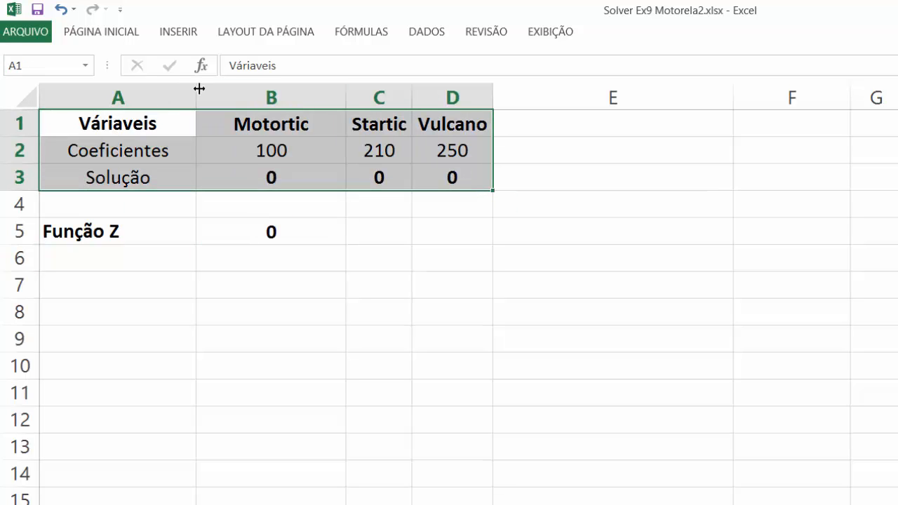
pyautogui.click(117, 33)
pyautogui.click(263, 88)
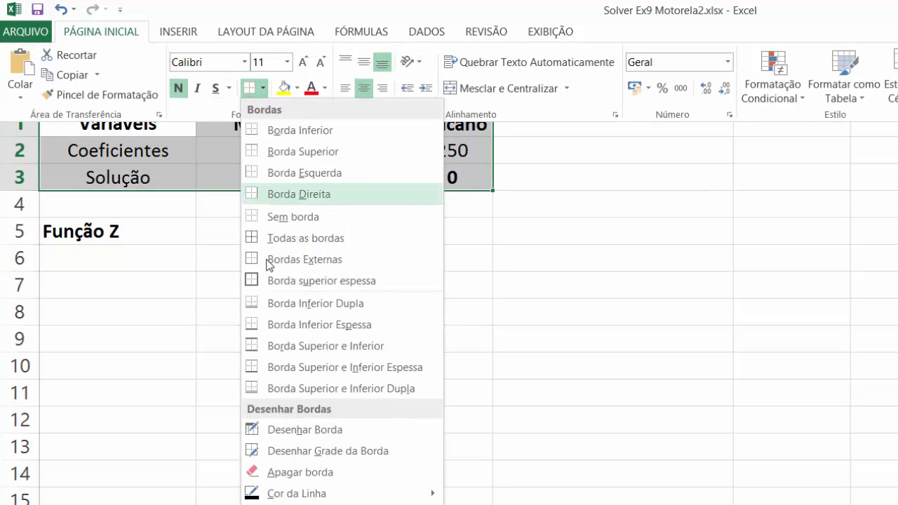
pyautogui.click(270, 258)
pyautogui.moveTo(98, 234); pyautogui.dragTo(270, 232)
pyautogui.click(119, 31)
pyautogui.click(249, 89)
pyautogui.click(423, 294)
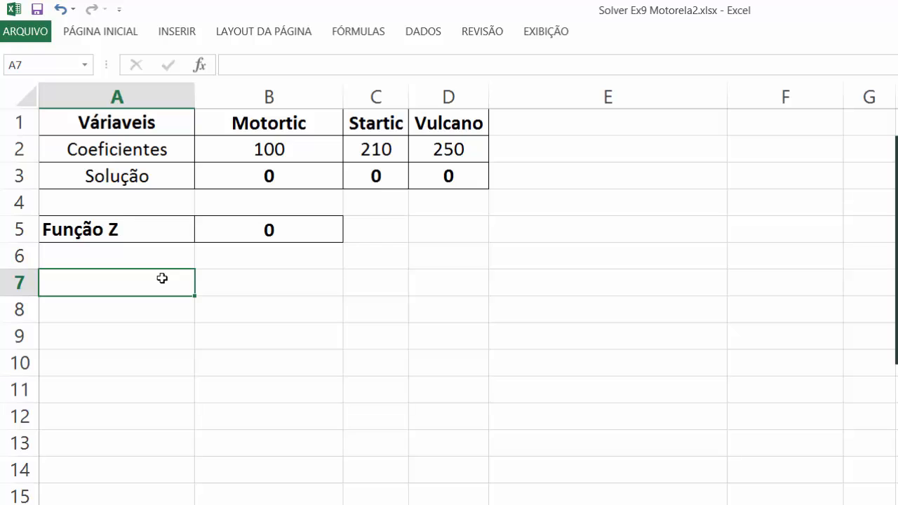
# Enter the heading "Restrições" in cell A7 for the constraints table.
pyautogui.write('RE')
pyautogui.press('BackSpace')
pyautogui.write('estrições')
pyautogui.press('Return')
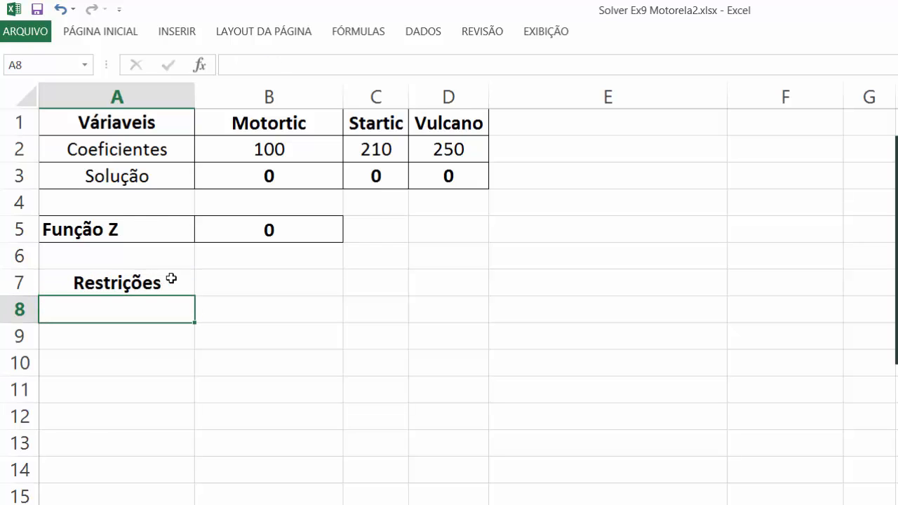
# Copy the product headings Motortic, Startic and Vulcano from B1:D1 into B7:D7 of the constraints table.
pyautogui.click(254, 283)
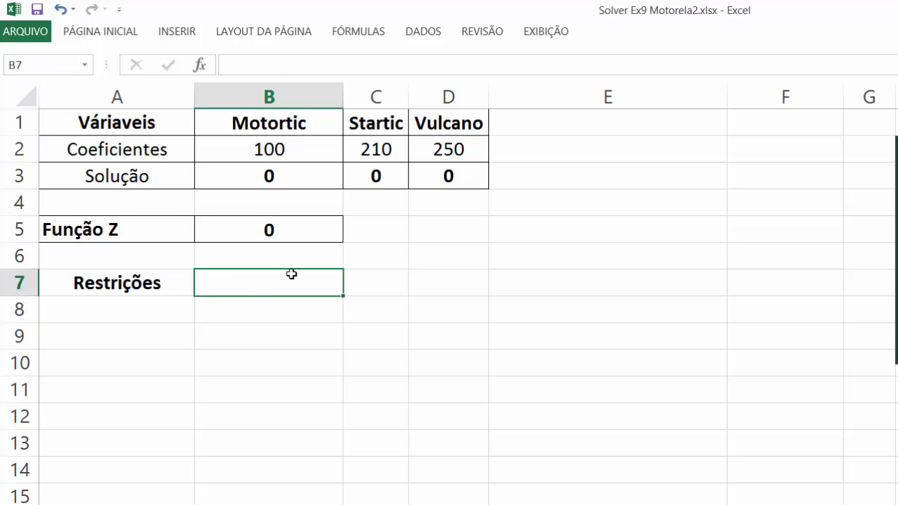
pyautogui.moveTo(273, 127); pyautogui.dragTo(426, 121)
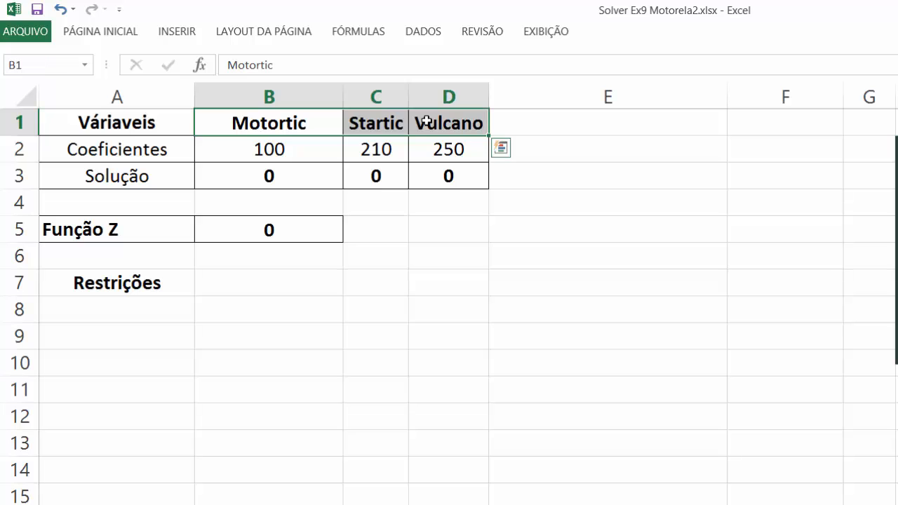
pyautogui.hotkey('ctrl', 'c')
pyautogui.click(262, 278)
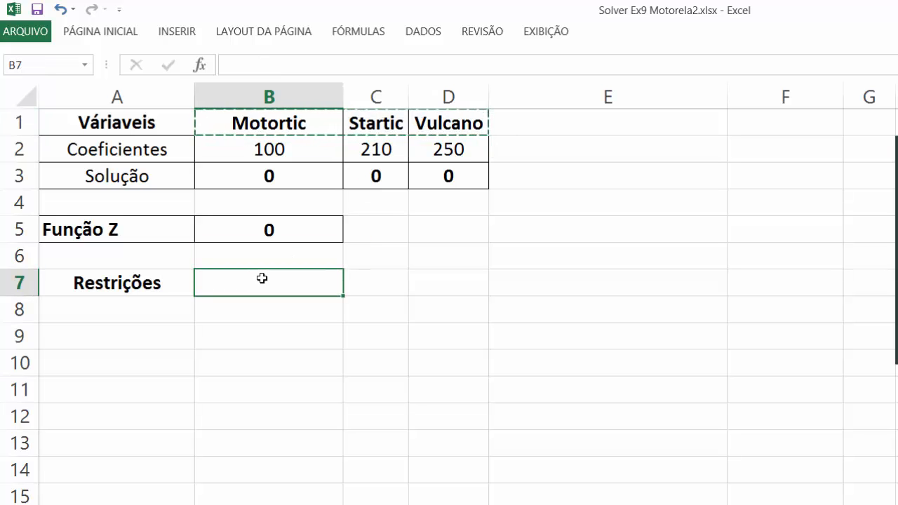
pyautogui.hotkey('ctrl', 'v')
pyautogui.click(419, 289)
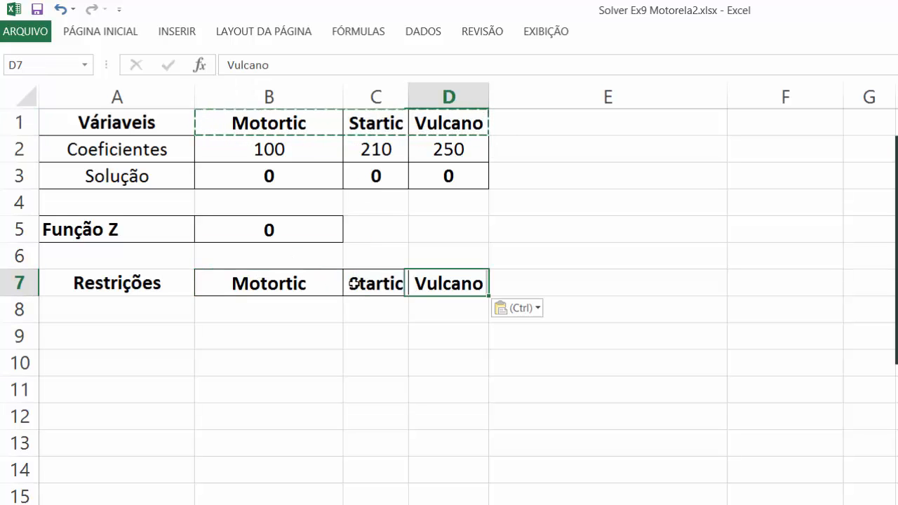
pyautogui.click(326, 284)
pyautogui.click(354, 284)
pyautogui.click(459, 280)
pyautogui.click(282, 277)
pyautogui.click(397, 280)
pyautogui.click(455, 281)
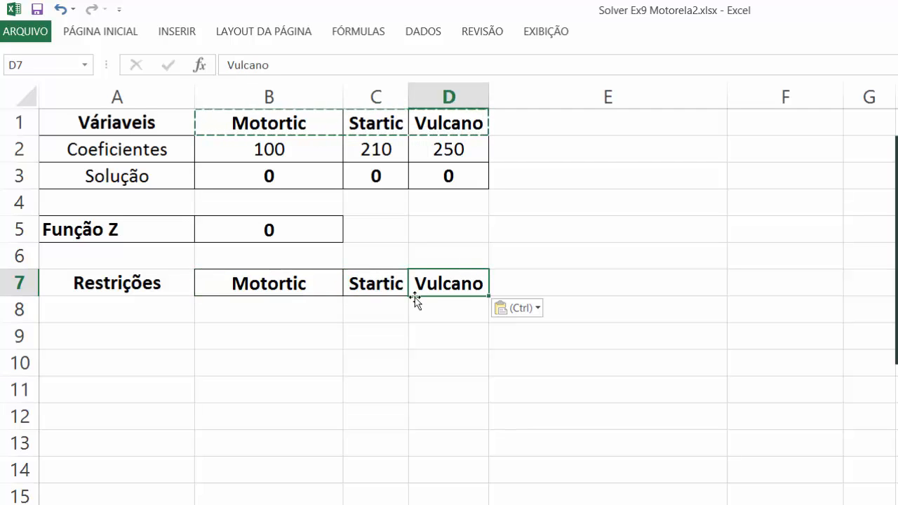
# Add the headings "Lado Esquerdo" in cell E7 and "Lado Direito" in cell F7.
pyautogui.click(530, 280)
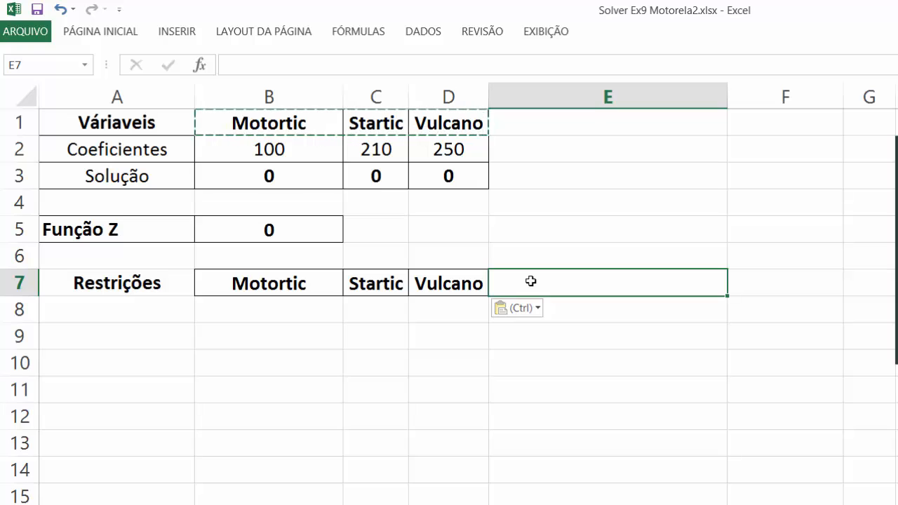
pyautogui.doubleClick(531, 281)
pyautogui.write('Lado Es')
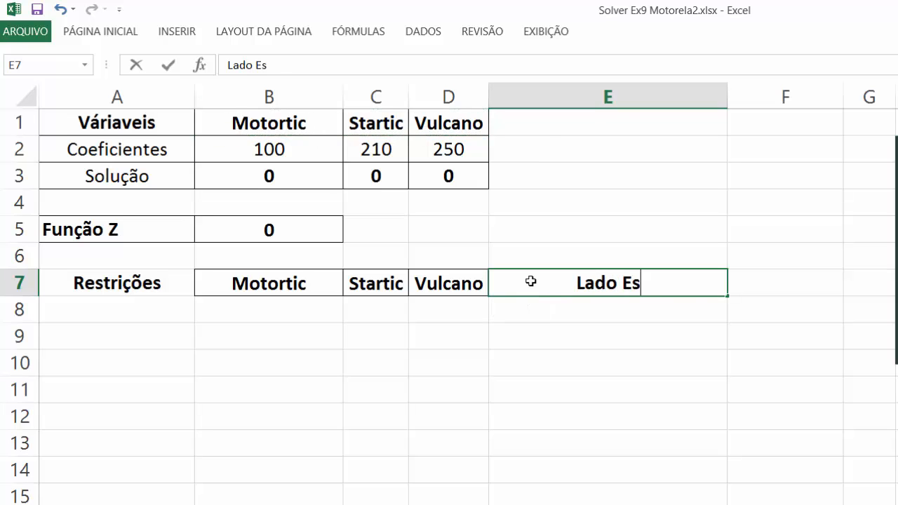
pyautogui.write('querdo')
pyautogui.press('Return')
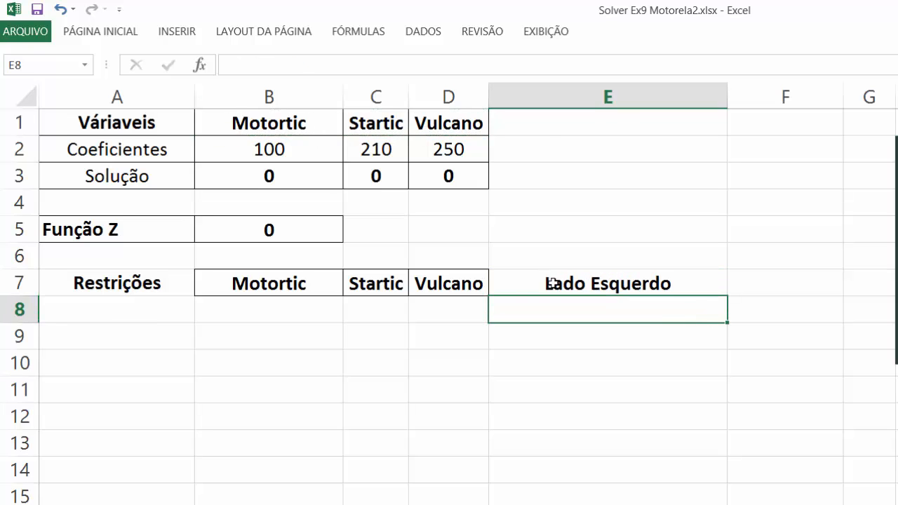
pyautogui.doubleClick(749, 292)
pyautogui.write('Lad')
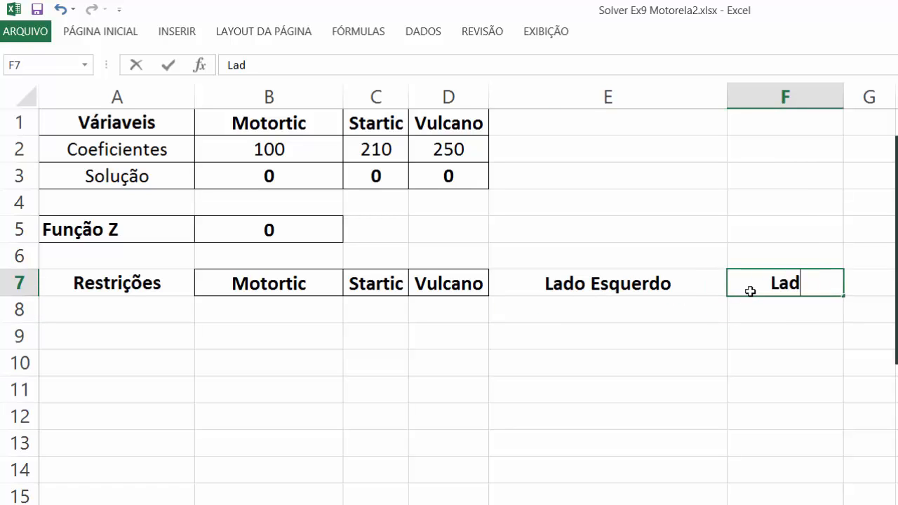
pyautogui.write('o Direito')
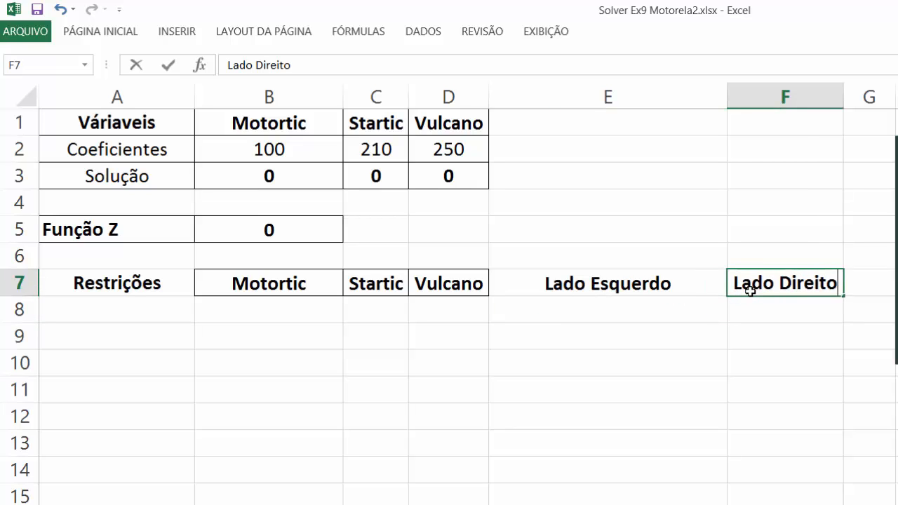
pyautogui.press('Return')
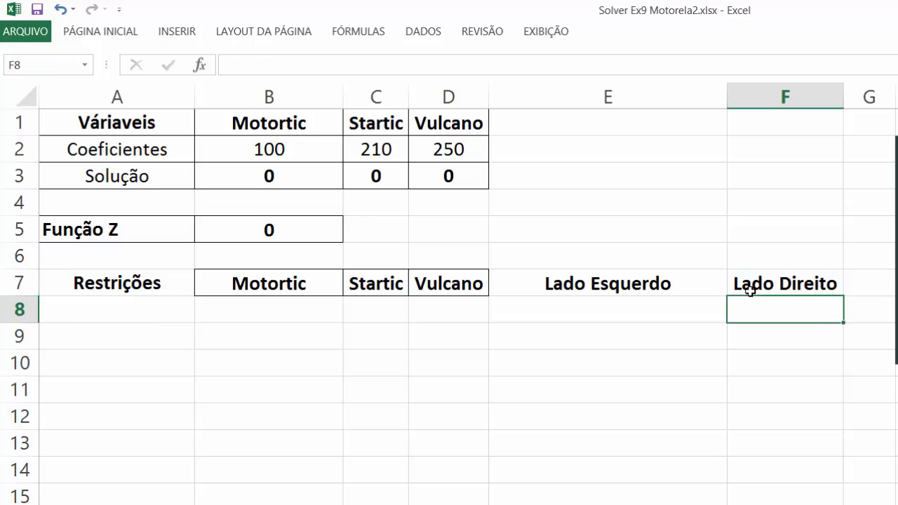
# Label the first constraint row "R1" in cell A8 and select its Motortic cell B8.
pyautogui.click(161, 308)
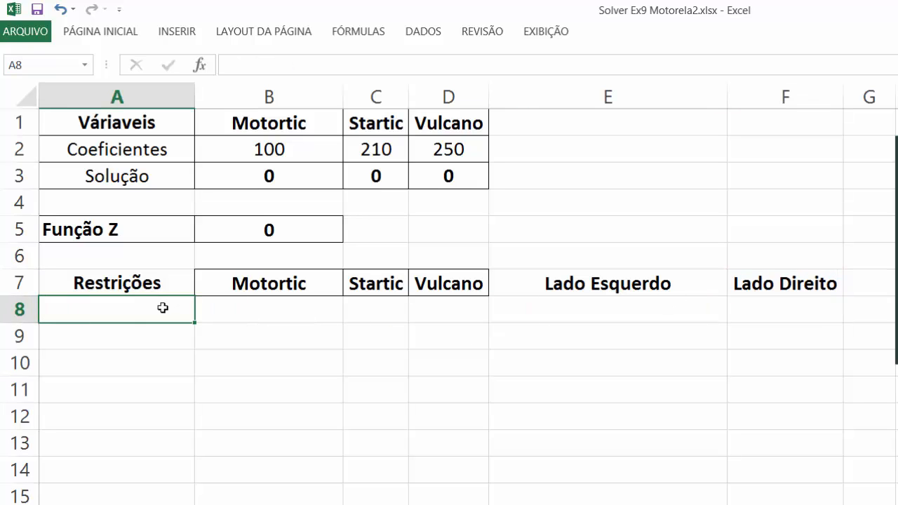
pyautogui.write('r1')
pyautogui.press('BackSpace')
pyautogui.press('BackSpace')
pyautogui.write('r1')
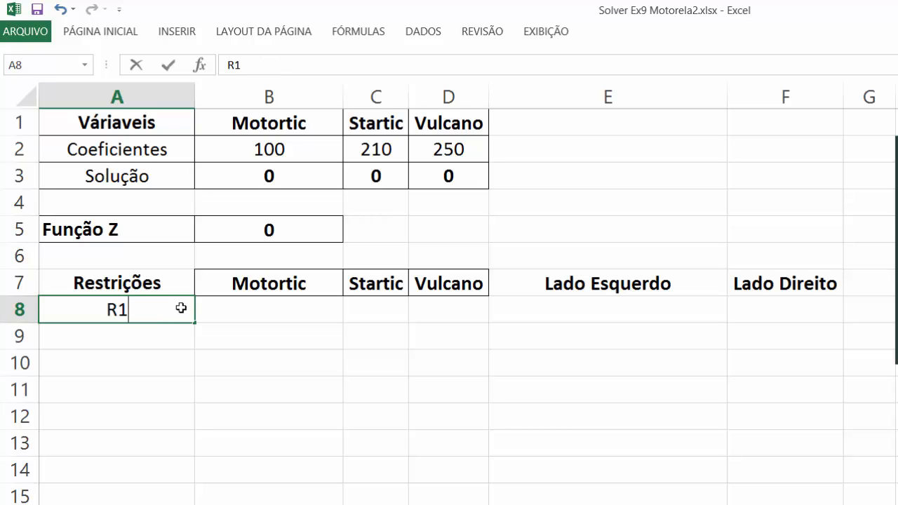
pyautogui.press('Return')
pyautogui.click(305, 315)
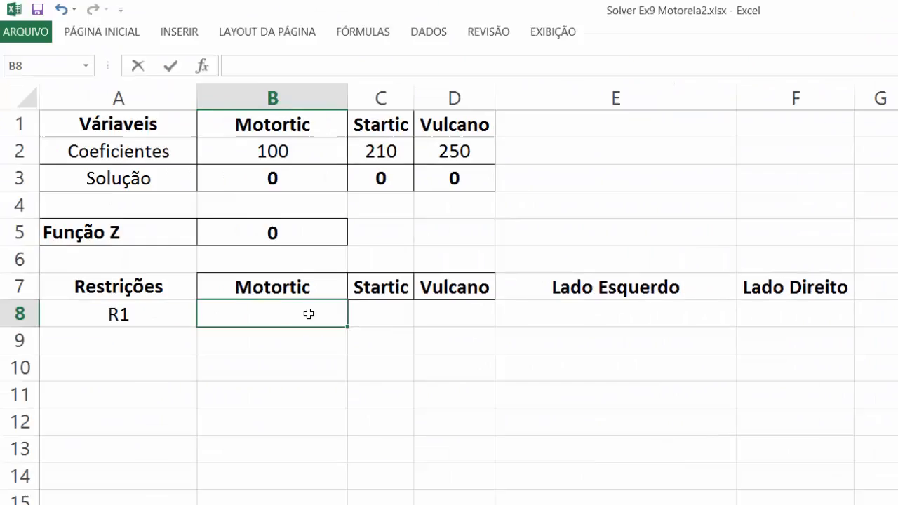
# Enter the R1 coefficients 0,1 for Motortic, 0,3 for Startic and 0,4 for Vulcano in B8:D8.
pyautogui.write('0')
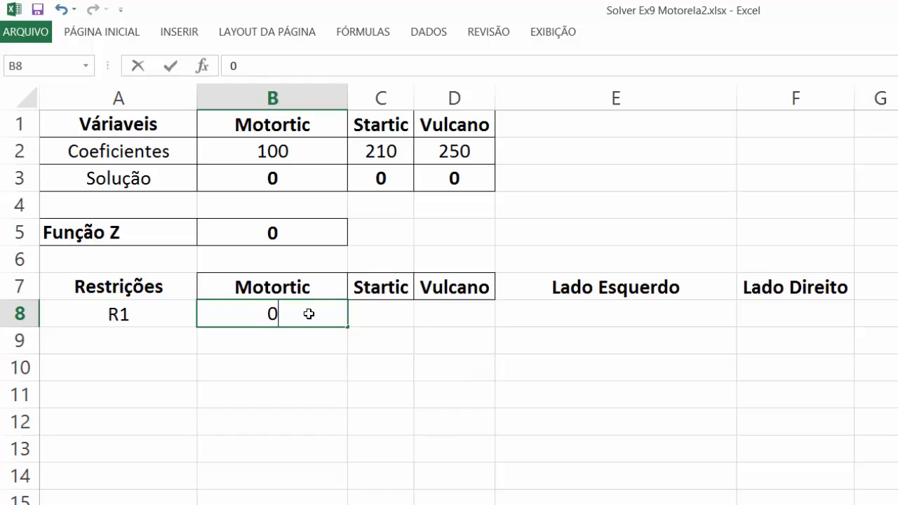
pyautogui.write(',1')
pyautogui.press('Return')
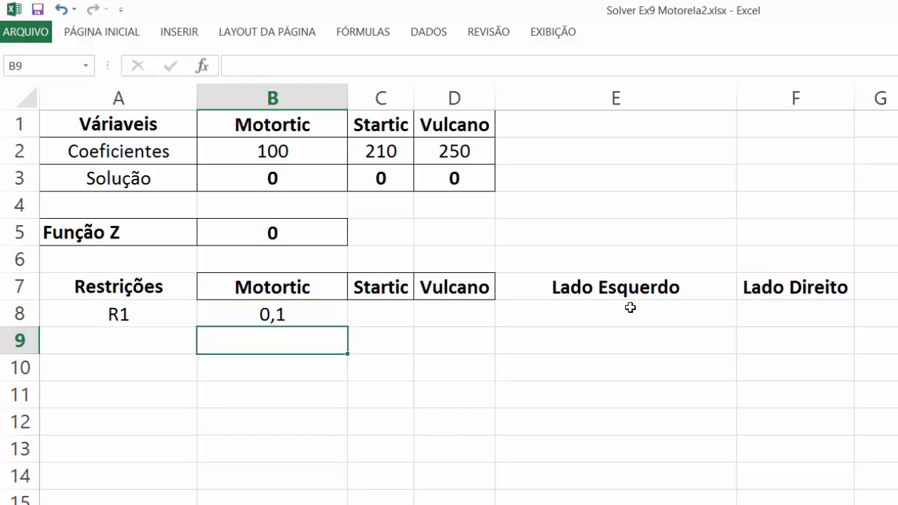
pyautogui.click(382, 312)
pyautogui.write('0,3')
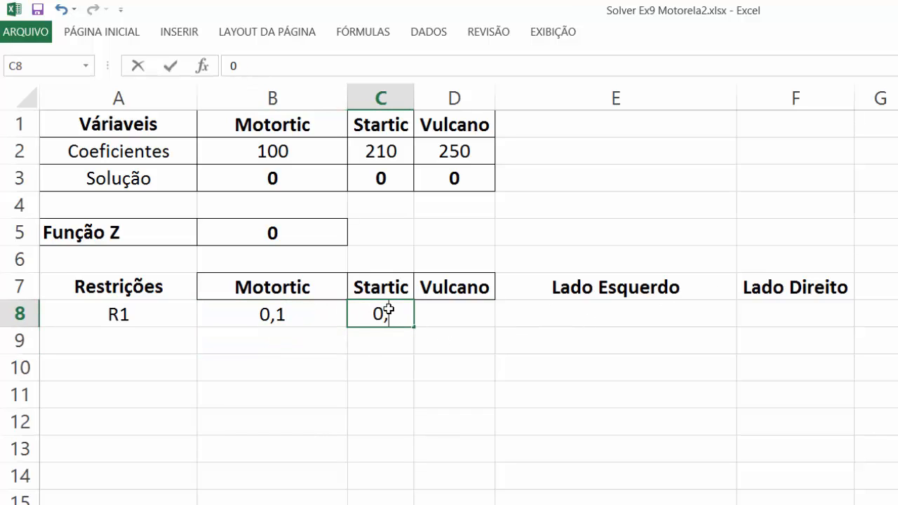
pyautogui.press('Return')
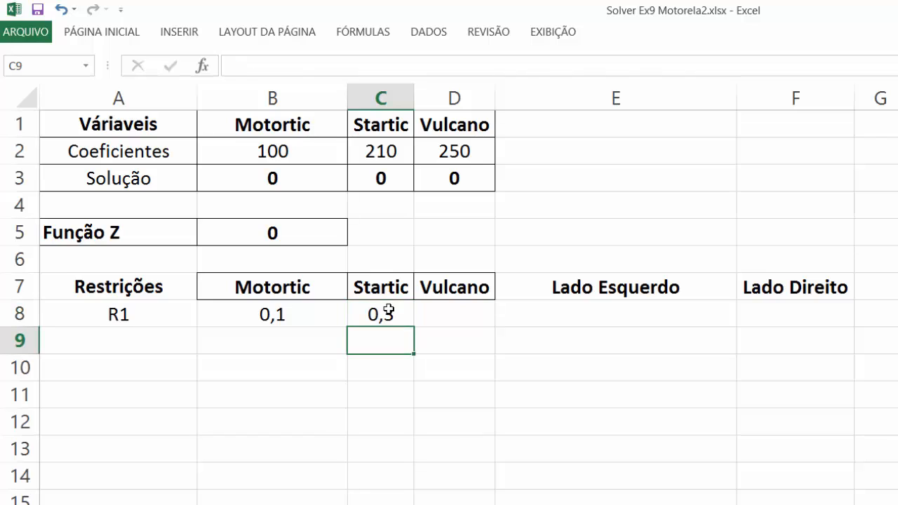
pyautogui.click(457, 315)
pyautogui.write('0,4')
pyautogui.press('Return')
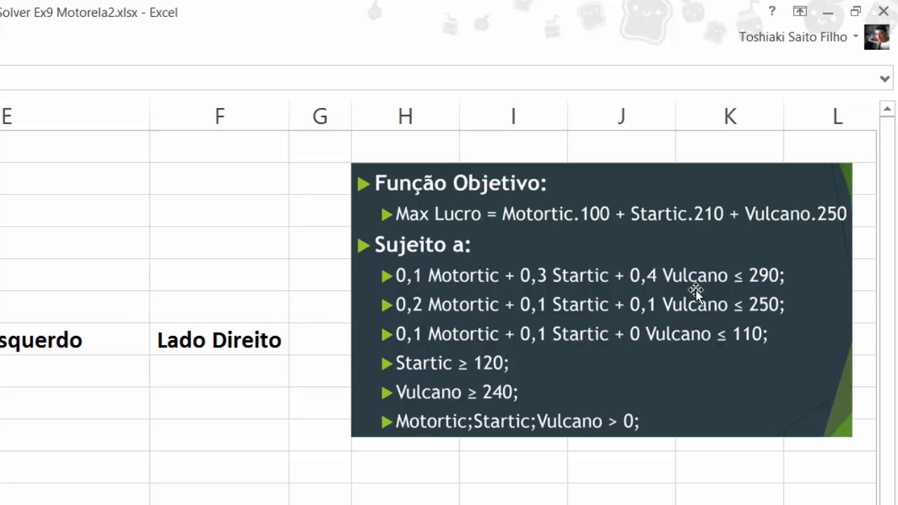
# Enter 290 as the Lado Direito limit of constraint R1 in cell F8.
pyautogui.click(213, 366)
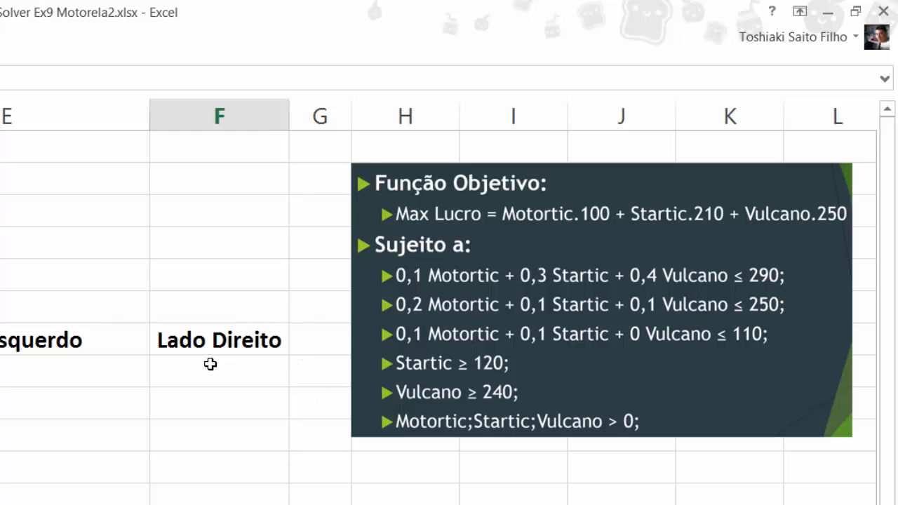
pyautogui.write('2')
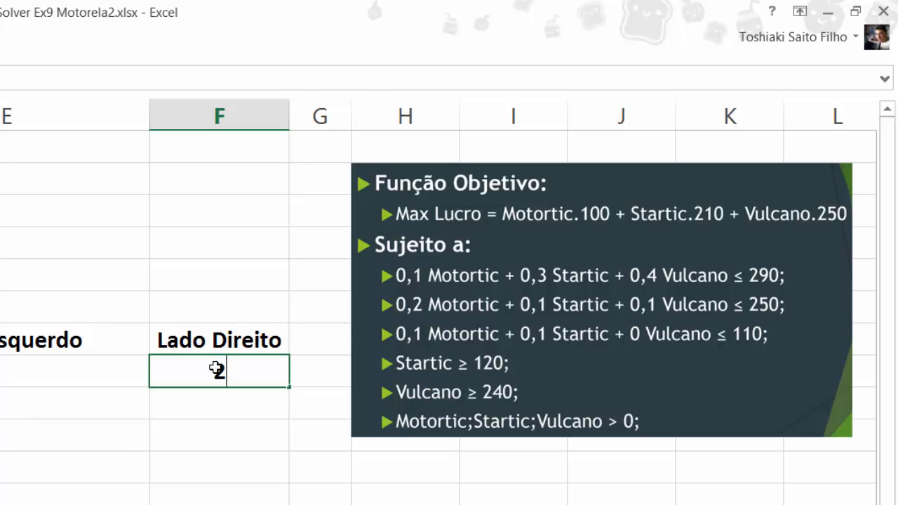
pyautogui.write('90')
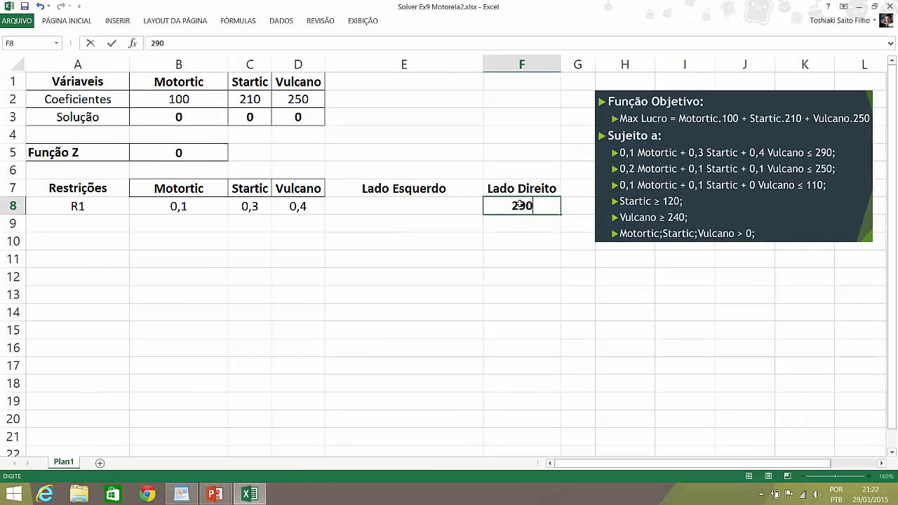
pyautogui.press('Return')
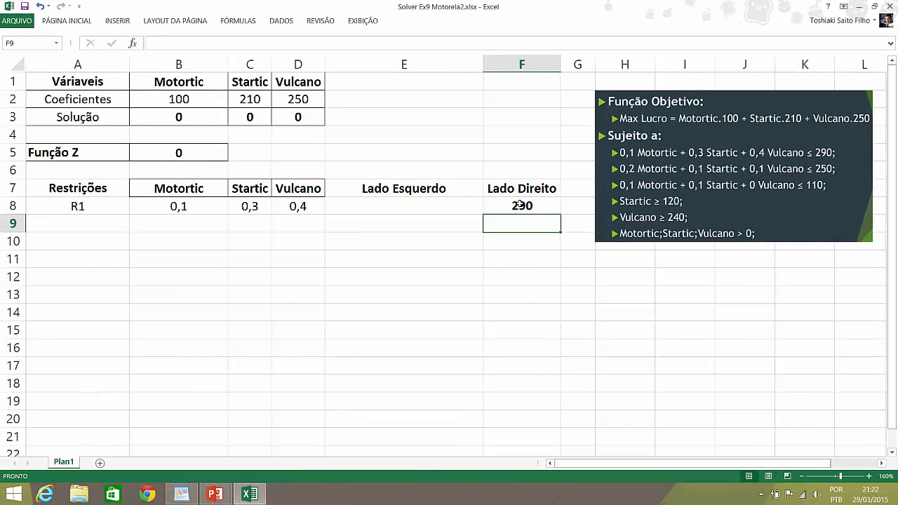
# Begin the Lado Esquerdo formula for R1 in E8 with Motortic's coefficient times its solution cell, +B8*B3.
pyautogui.click(396, 206)
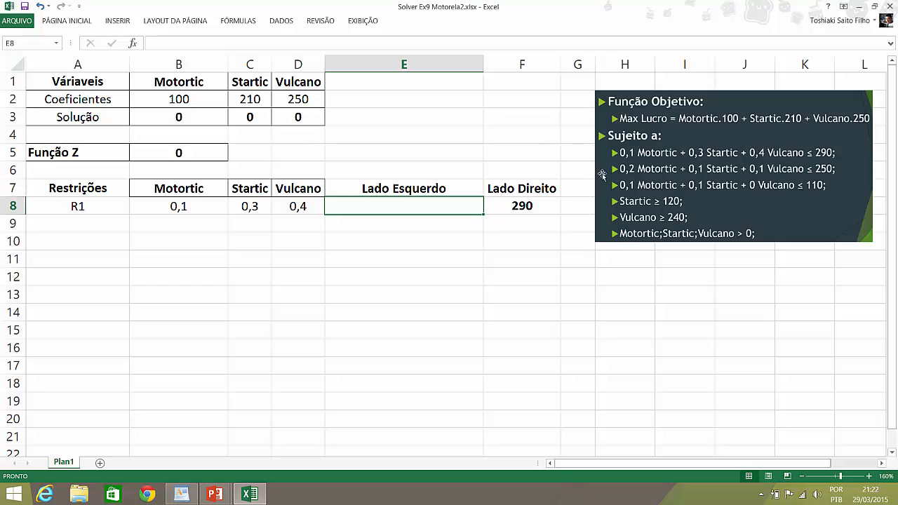
pyautogui.click(449, 238)
pyautogui.click(357, 209)
pyautogui.write('+')
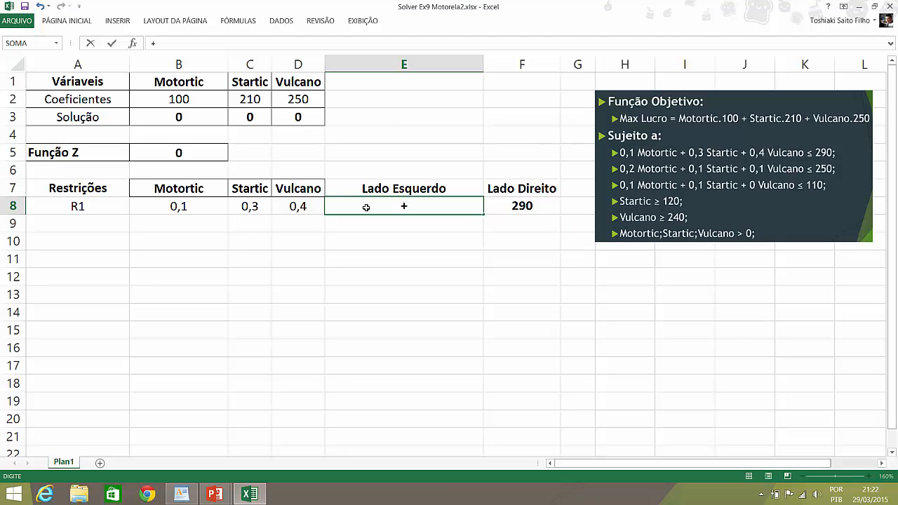
pyautogui.press('Left')
pyautogui.press('Left')
pyautogui.press('Left')
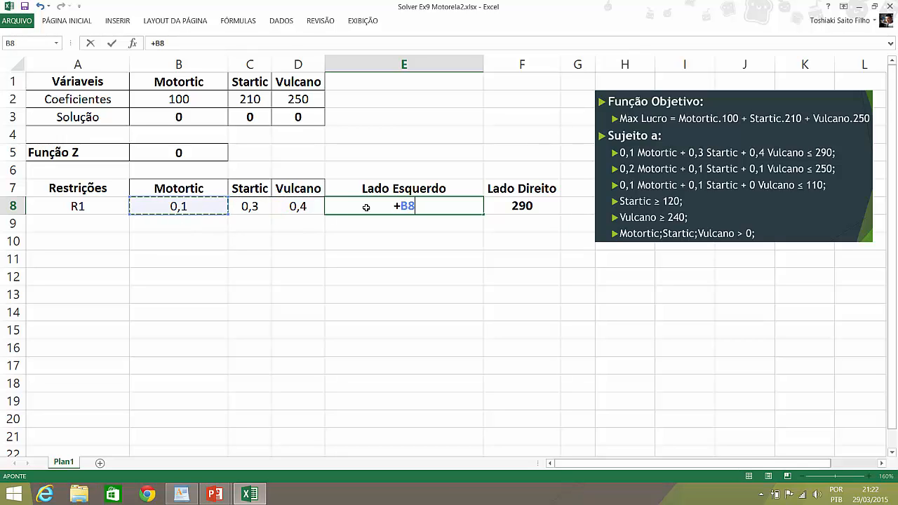
pyautogui.write('*')
pyautogui.press('Up')
pyautogui.press('Up')
pyautogui.press('Up')
pyautogui.press('Up')
pyautogui.press('Up')
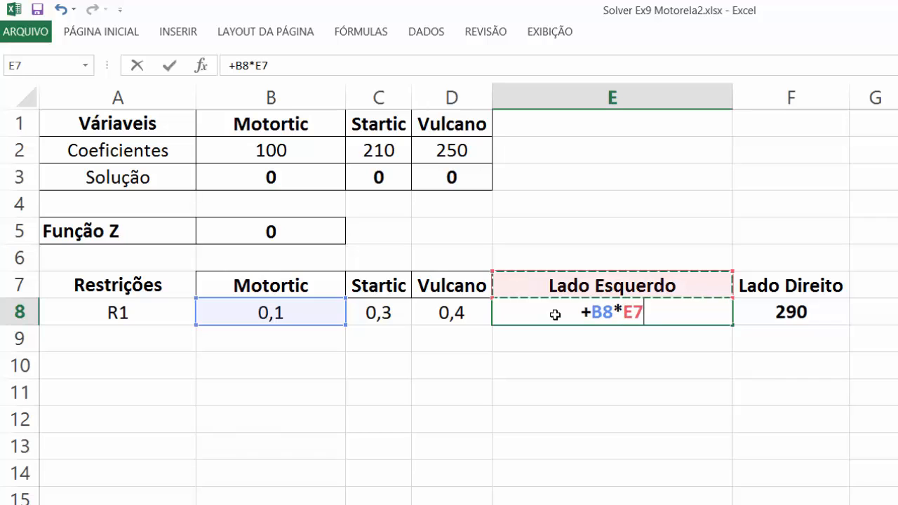
pyautogui.press('Left')
pyautogui.press('Left')
pyautogui.press('Left')
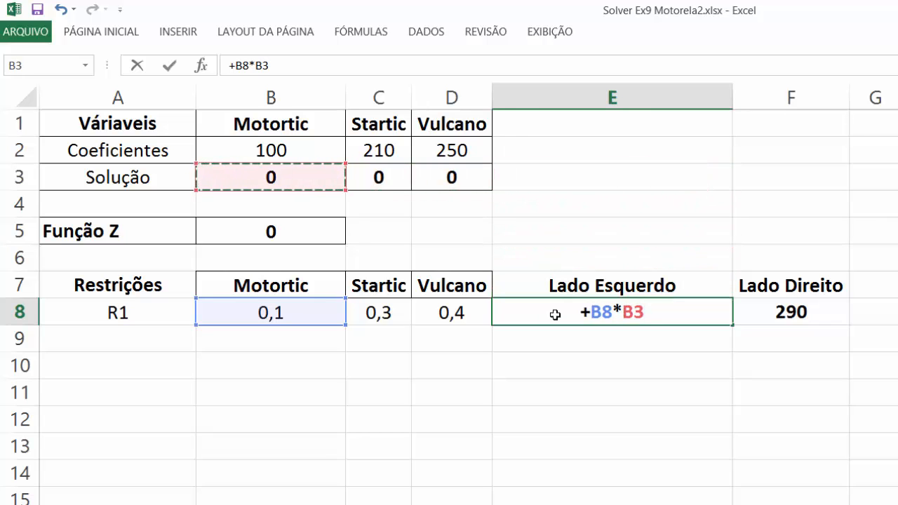
# Extend the E8 formula with the Startic term +C8*C3.
pyautogui.write('+')
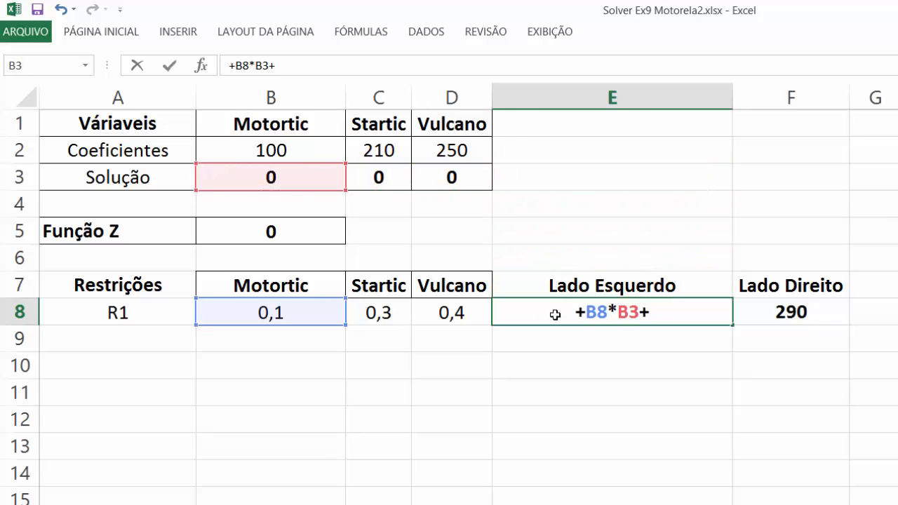
pyautogui.press('Left')
pyautogui.press('Left')
pyautogui.write('*')
pyautogui.press('Up')
pyautogui.press('Up')
pyautogui.press('Up')
pyautogui.press('Up')
pyautogui.press('Up')
pyautogui.press('Left')
pyautogui.press('Left')
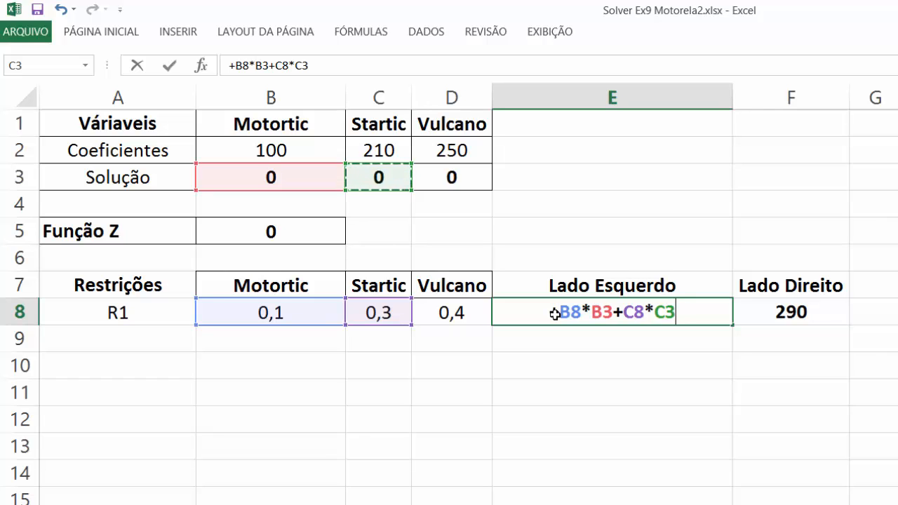
# Complete the E8 formula with the Vulcano term, giving +B8*B3+C8*C3+D8*D3.
pyautogui.write('+')
pyautogui.press('Left')
pyautogui.press('Left')
pyautogui.press('Right')
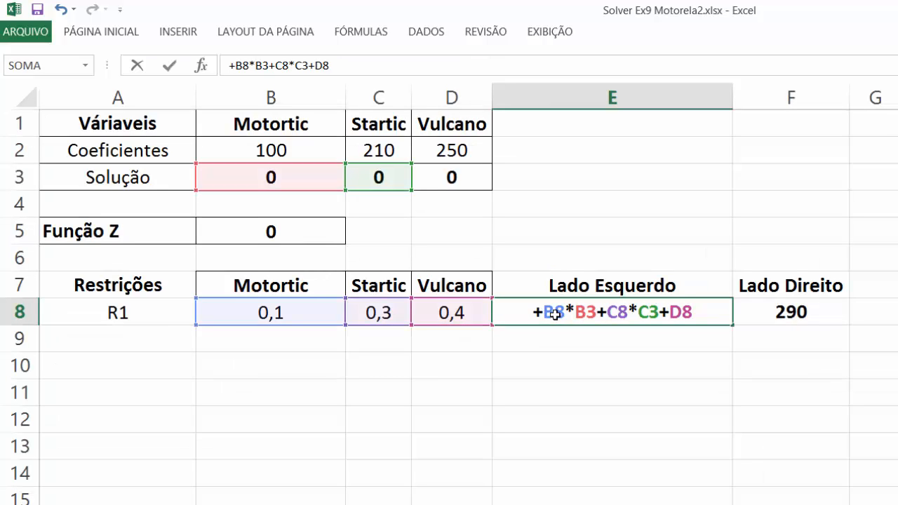
pyautogui.write('*')
pyautogui.press('Up')
pyautogui.press('Up')
pyautogui.press('Up')
pyautogui.press('Up')
pyautogui.press('Up')
pyautogui.press('Left')
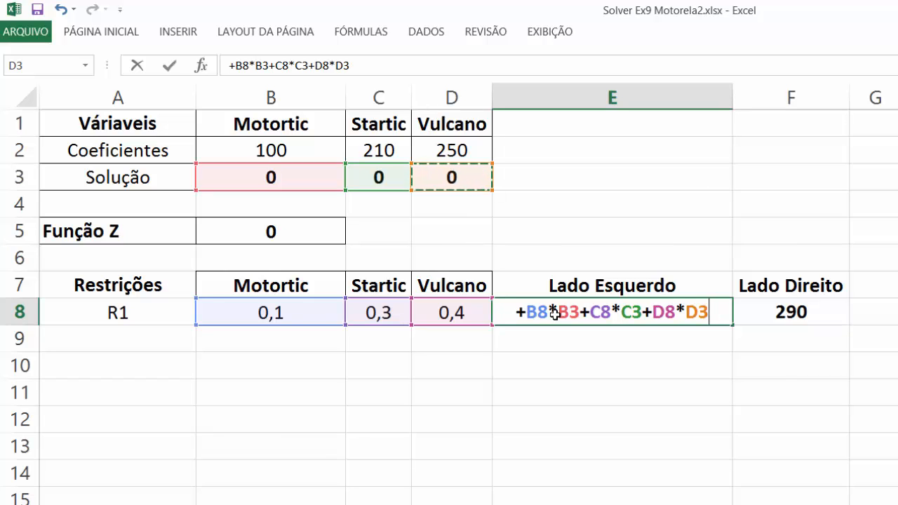
pyautogui.press('Return')
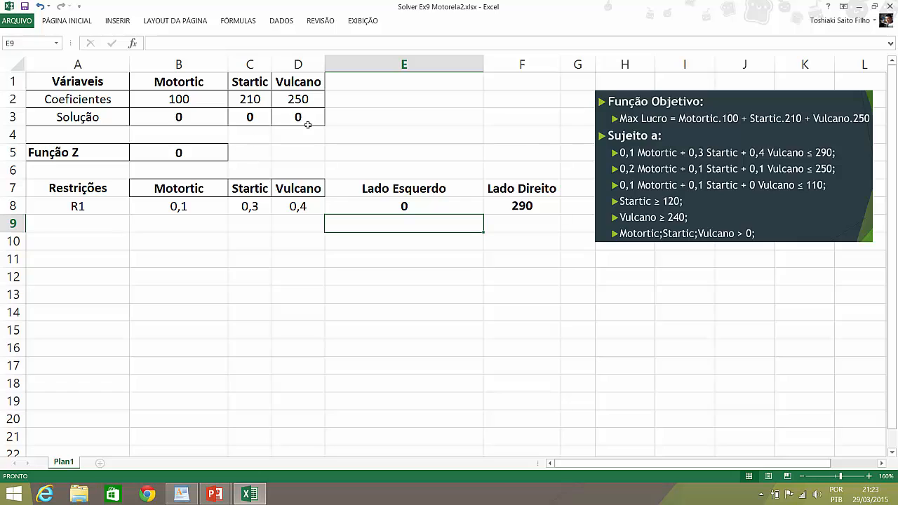
# Test the R1 formula by entering the trial value 1 in each Solução cell, B3:D3.
pyautogui.click(407, 205)
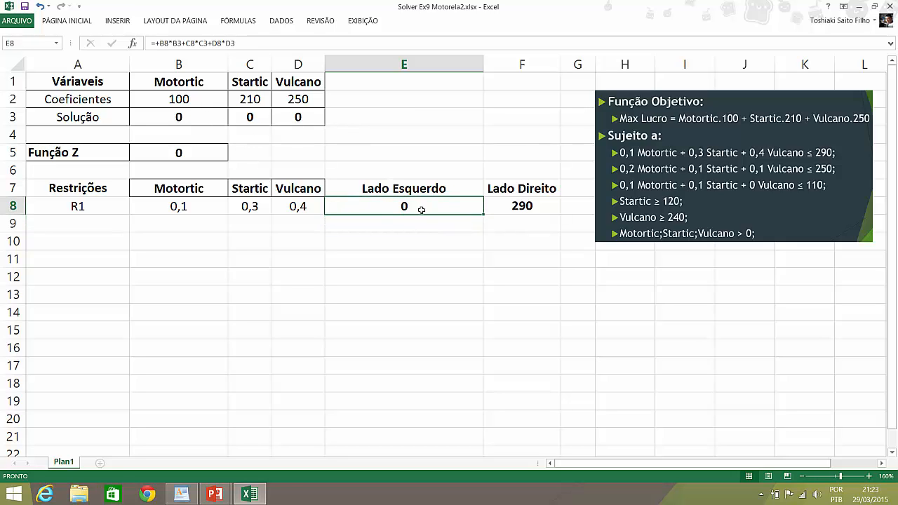
pyautogui.click(202, 119)
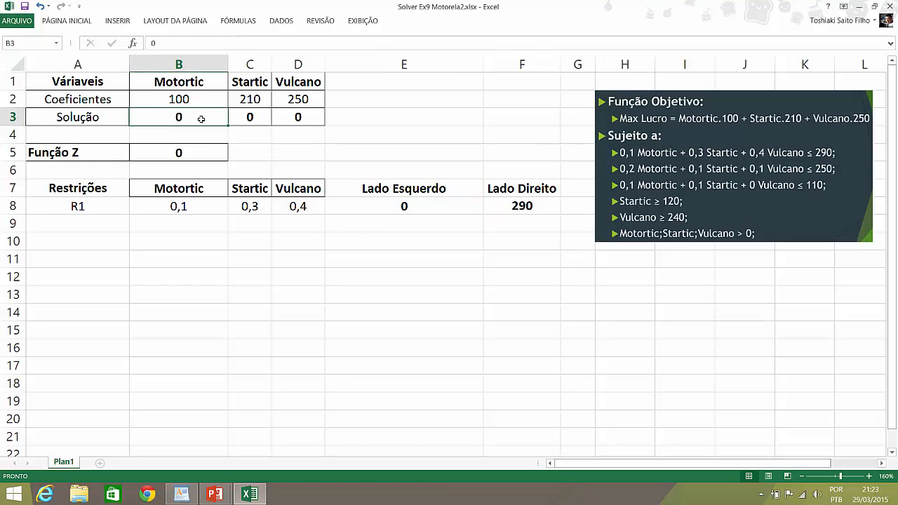
pyautogui.write('1')
pyautogui.click(259, 118)
pyautogui.write('1')
pyautogui.click(301, 118)
pyautogui.write('1')
pyautogui.click(375, 118)
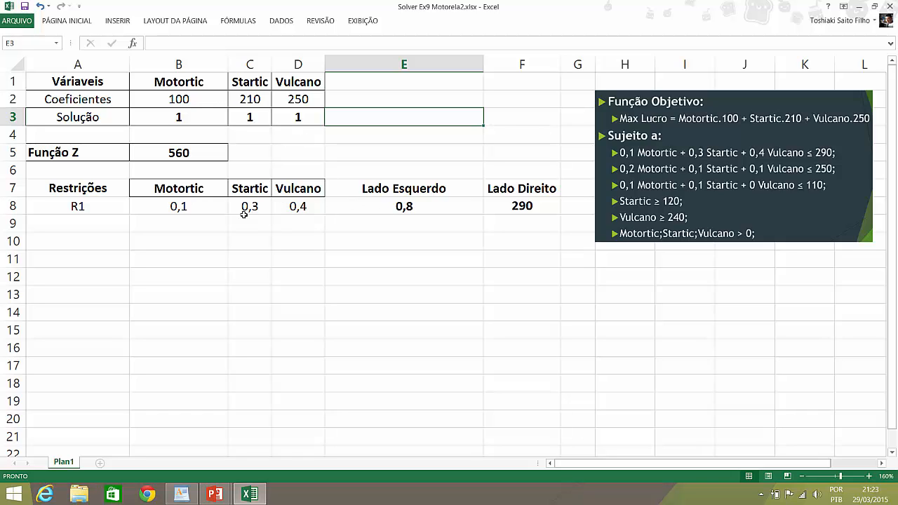
pyautogui.click(521, 209)
pyautogui.click(499, 240)
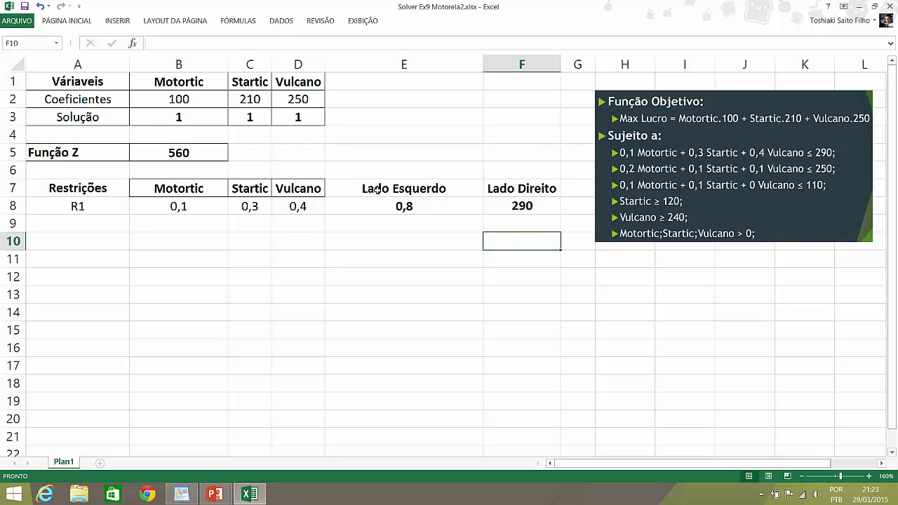
# Test the model with the trial value 10 in each Solução cell, B3:D3, and check the E8 formula.
pyautogui.click(189, 119)
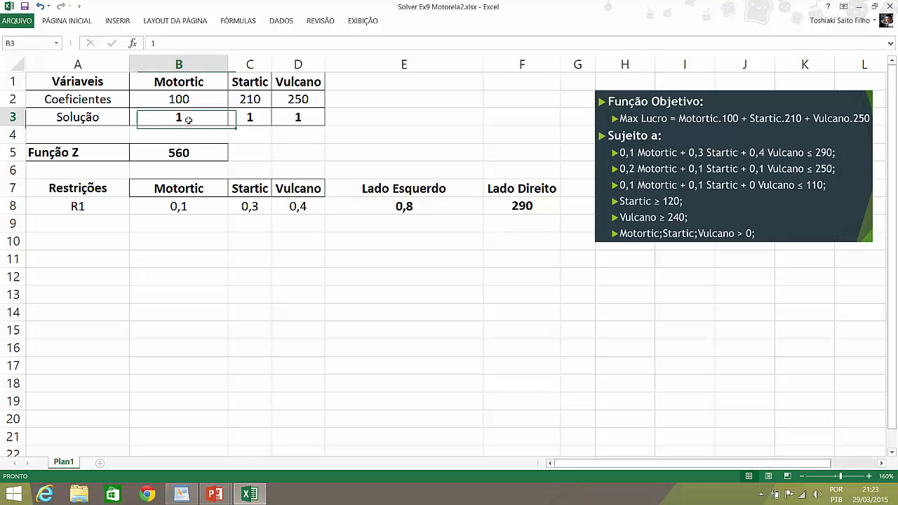
pyautogui.write('10')
pyautogui.click(252, 116)
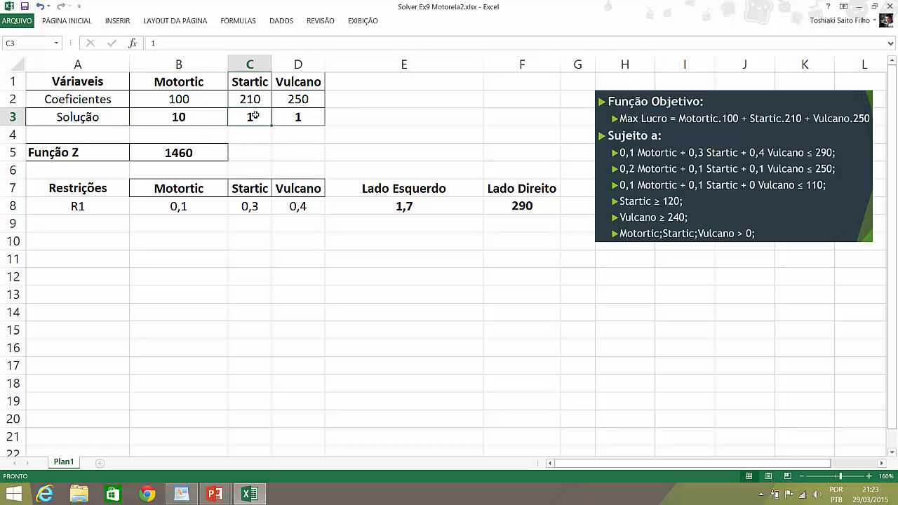
pyautogui.write('10')
pyautogui.press('Return')
pyautogui.click(296, 119)
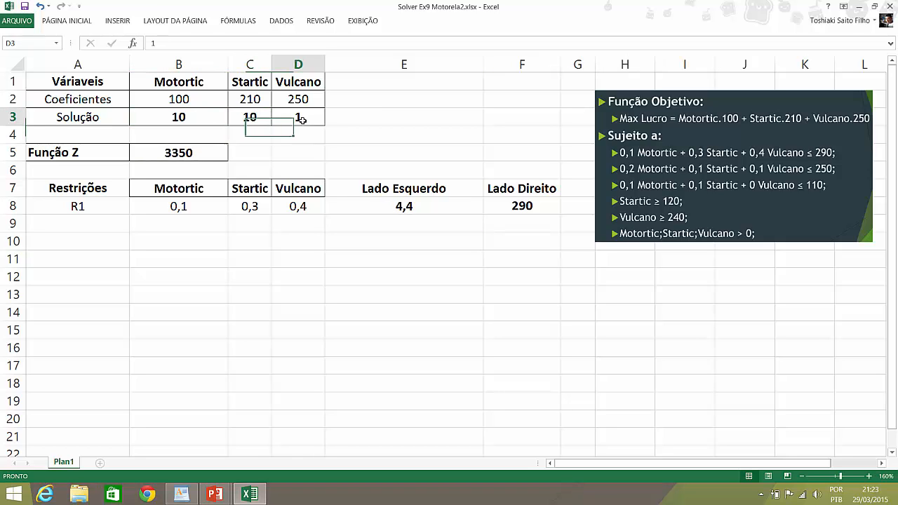
pyautogui.write('10')
pyautogui.press('Return')
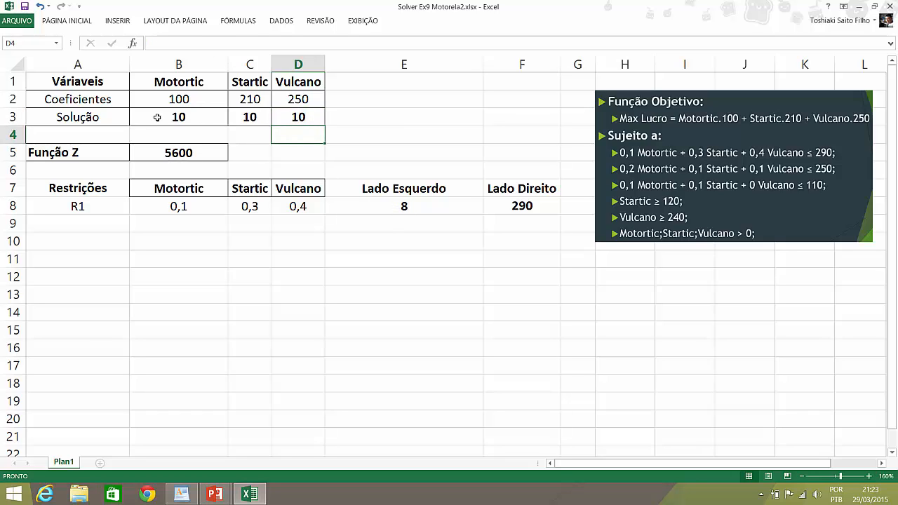
pyautogui.click(411, 210)
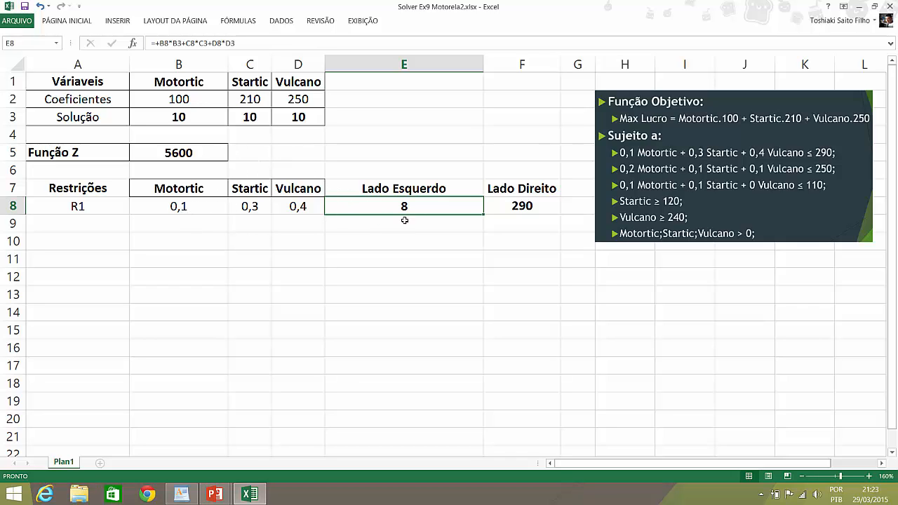
# Reset the Motortic, Startic and Vulcano solution values in B3:D3 to 0.
pyautogui.click(195, 120)
pyautogui.write('0')
pyautogui.press('Tab')
pyautogui.write('0')
pyautogui.press('Tab')
pyautogui.write('0')
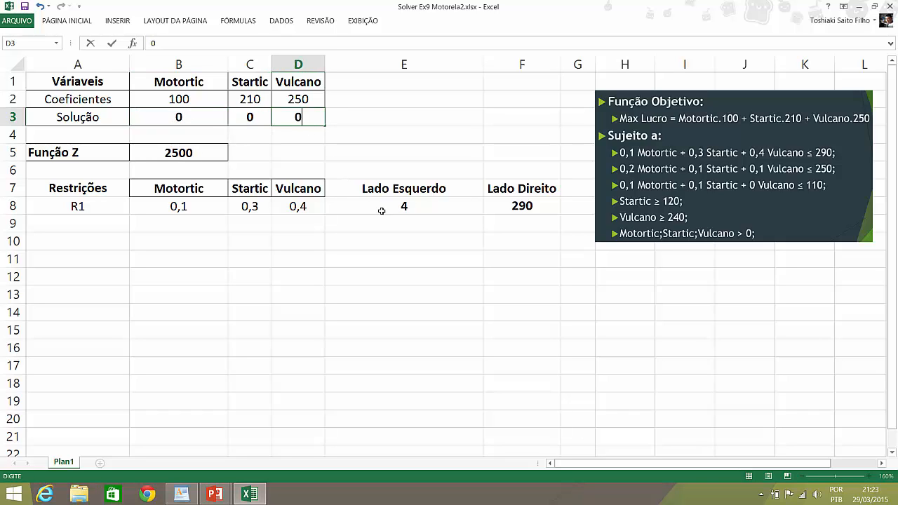
pyautogui.click(384, 222)
pyautogui.press('Return')
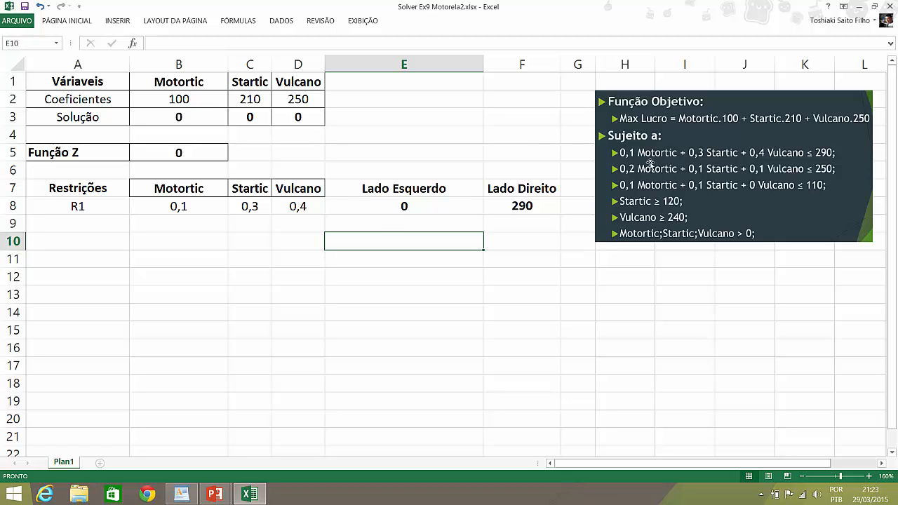
# Label the second constraint row "R2" in cell A9.
pyautogui.click(91, 223)
pyautogui.write('R1')
pyautogui.press('BackSpace')
pyautogui.write('2')
pyautogui.press('Return')
# Enter the R2 coefficients 0,2 for Motortic, 0,1 for Startic and 0,1 for Vulcano in B9:D9.
pyautogui.click(254, 331)
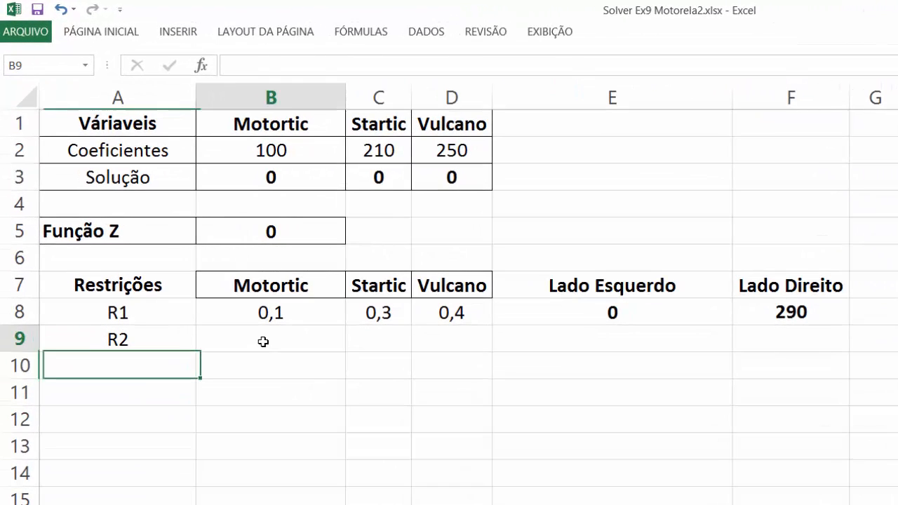
pyautogui.write('0,2')
pyautogui.press('Return')
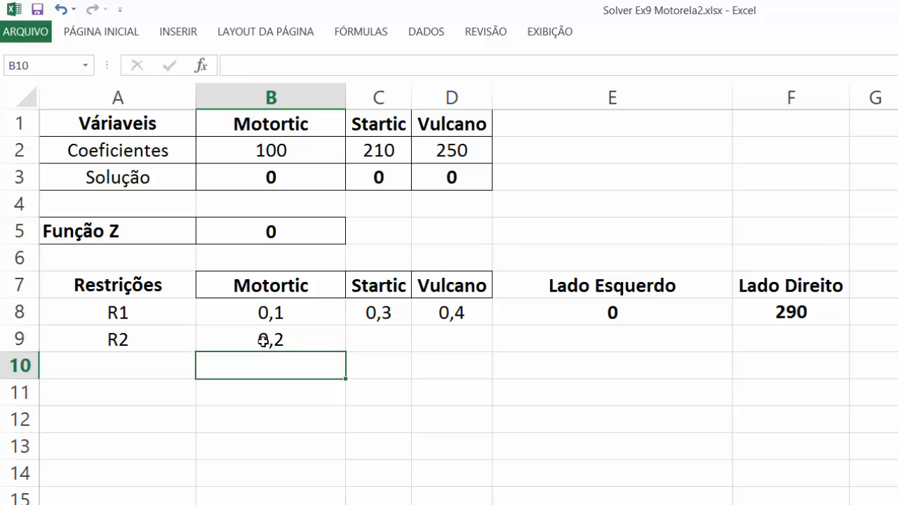
pyautogui.click(377, 342)
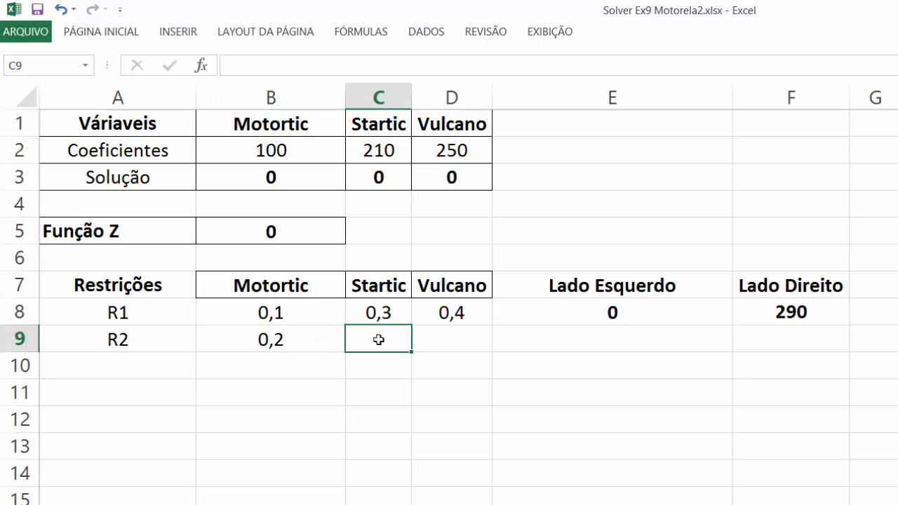
pyautogui.write('0,1')
pyautogui.press('Return')
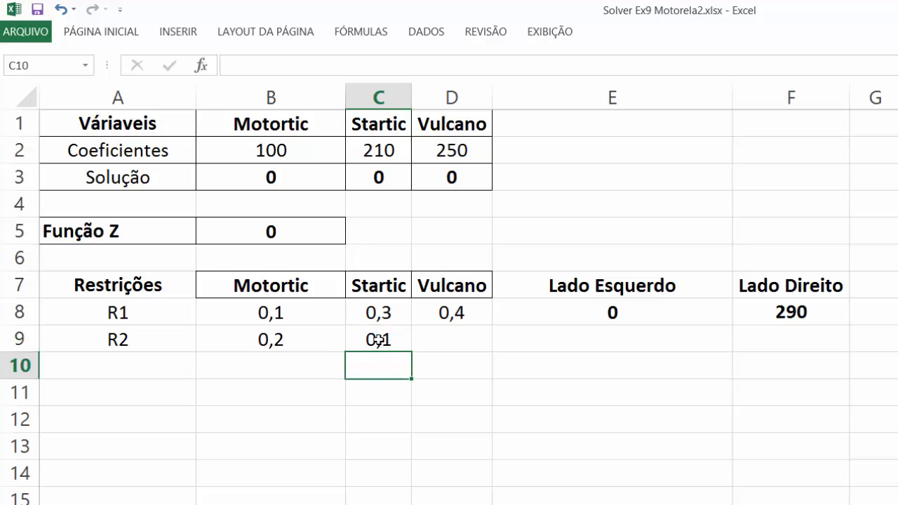
pyautogui.click(462, 341)
pyautogui.write('0,3')
pyautogui.press('Return')
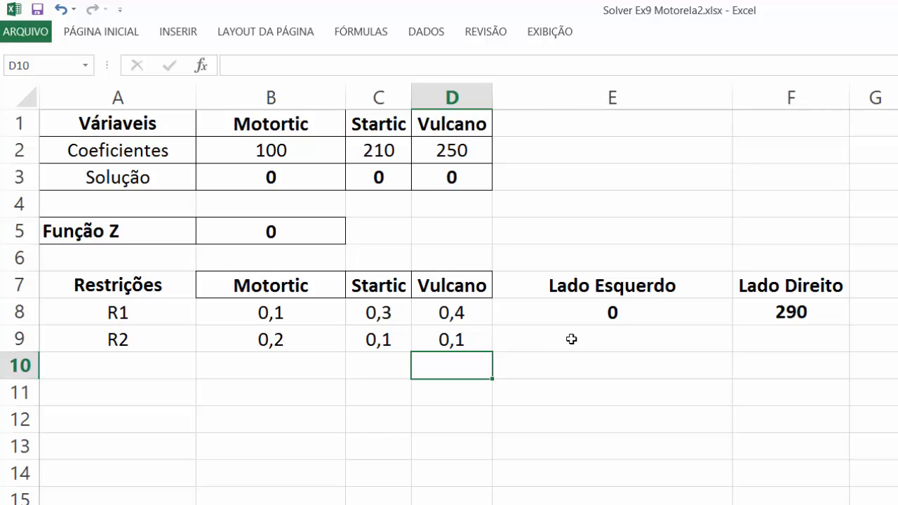
# Enter 250 as the R2 constraint's Lado Direito value in F9.
pyautogui.click(607, 340)
pyautogui.click(787, 341)
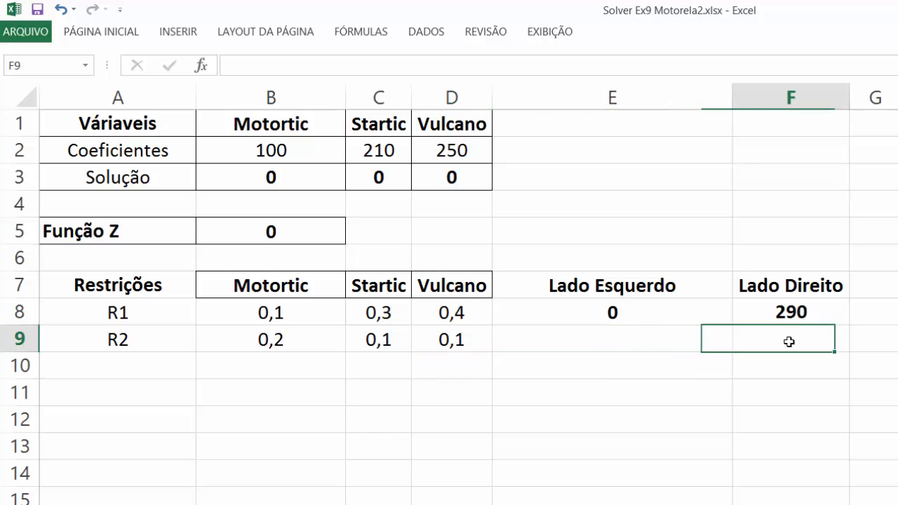
pyautogui.write('250')
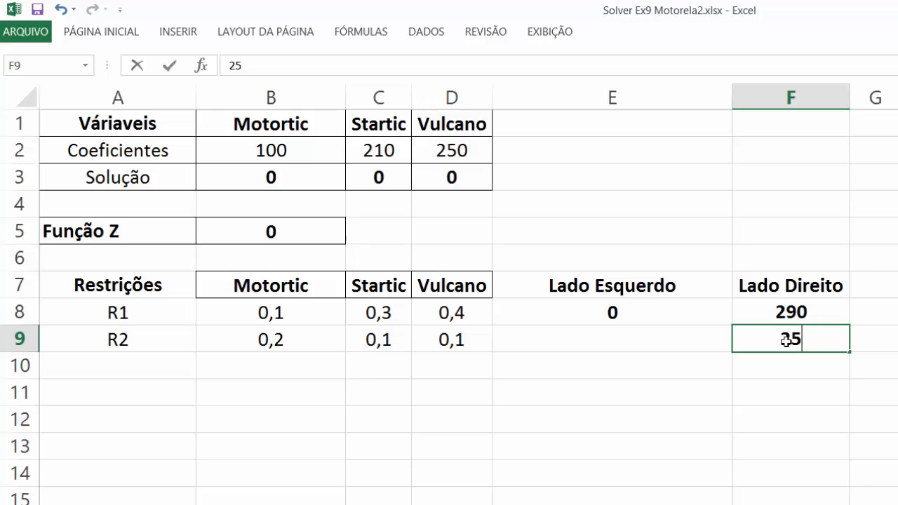
pyautogui.press('Return')
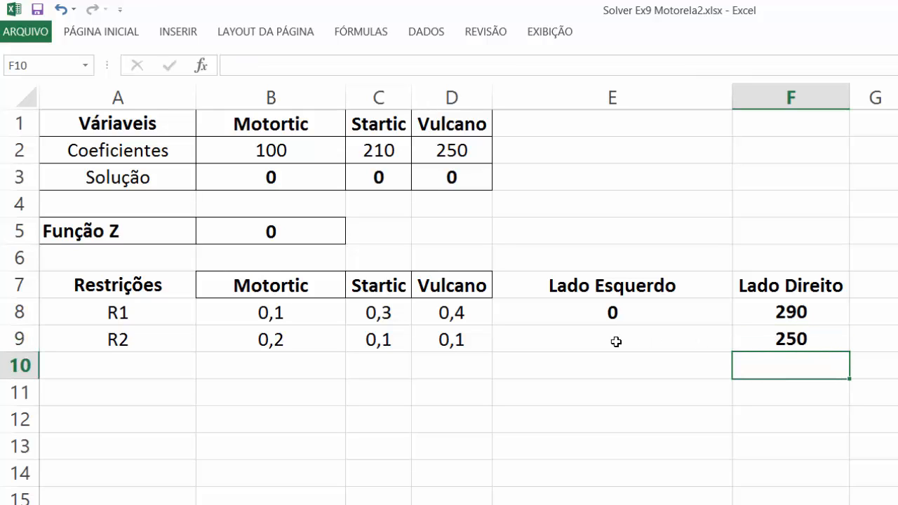
# Enter the R2 Lado Esquerdo formula +B9*B3+C9*C3+D9*D3 in E9.
pyautogui.click(615, 342)
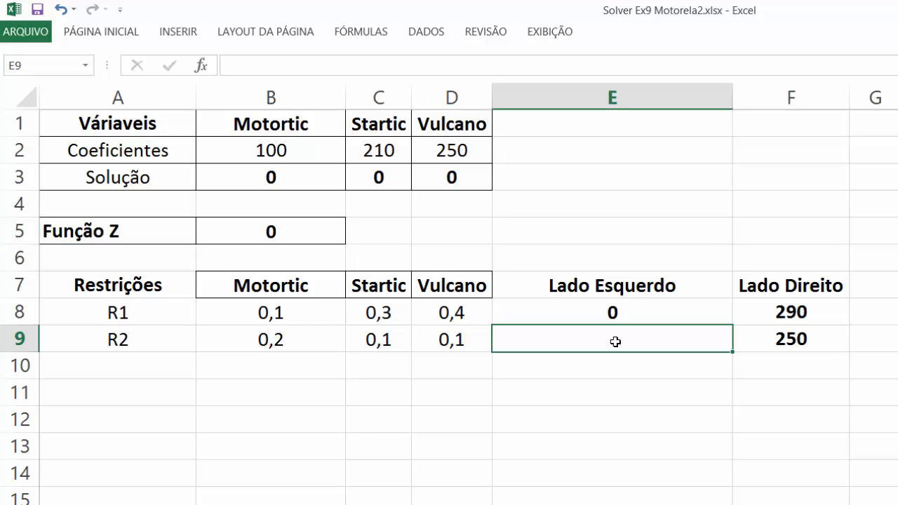
pyautogui.write('+')
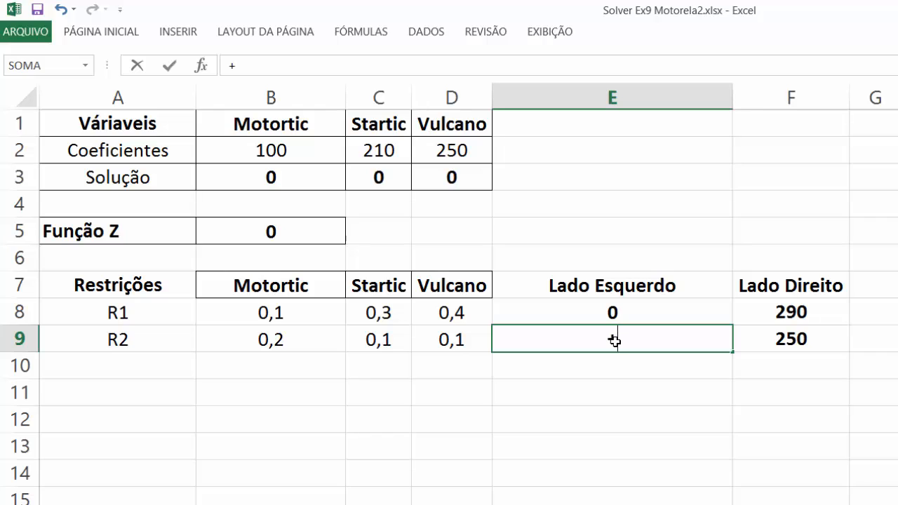
pyautogui.click(295, 336)
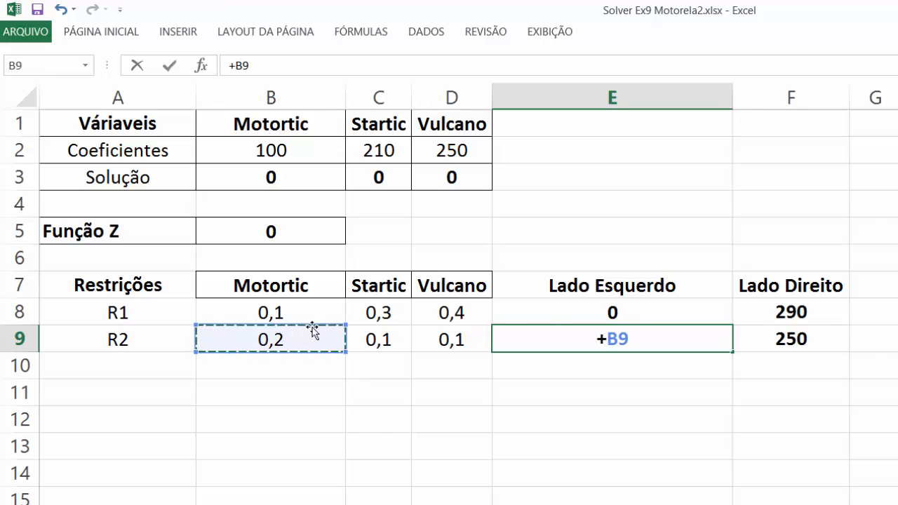
pyautogui.write('*')
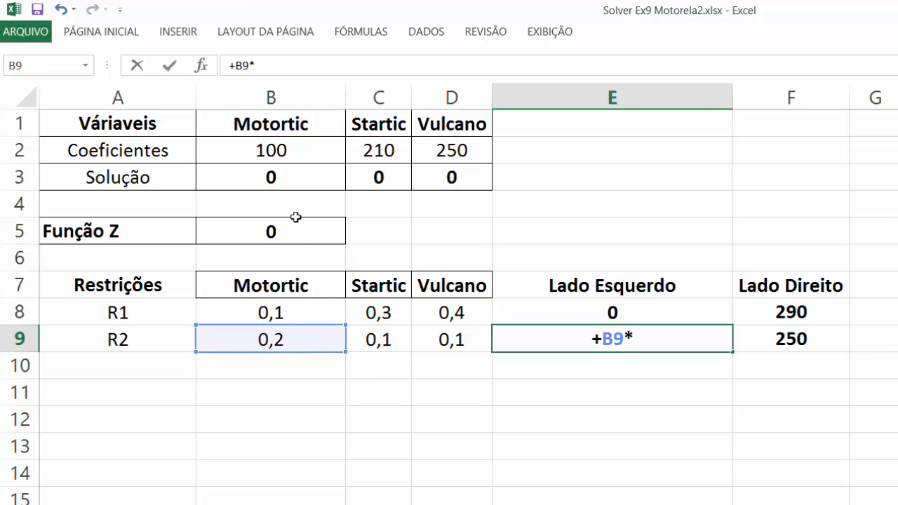
pyautogui.click(280, 177)
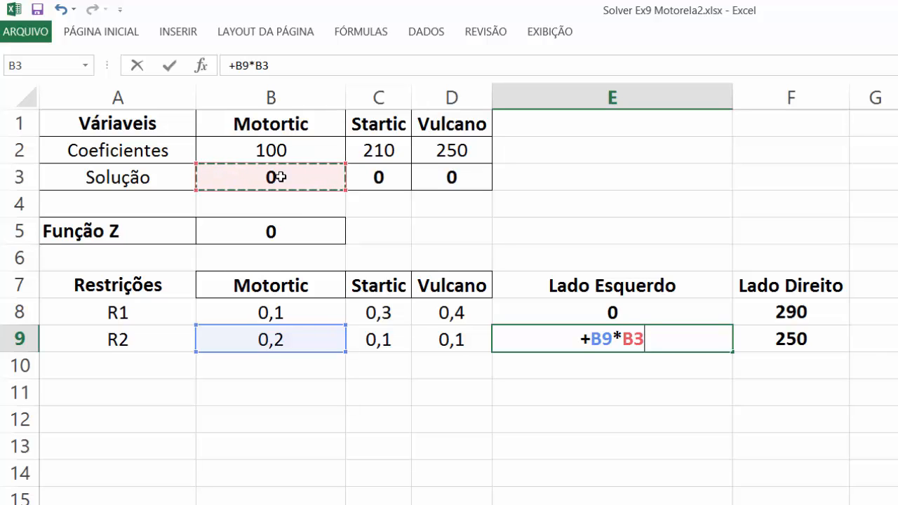
pyautogui.write('+')
pyautogui.click(372, 339)
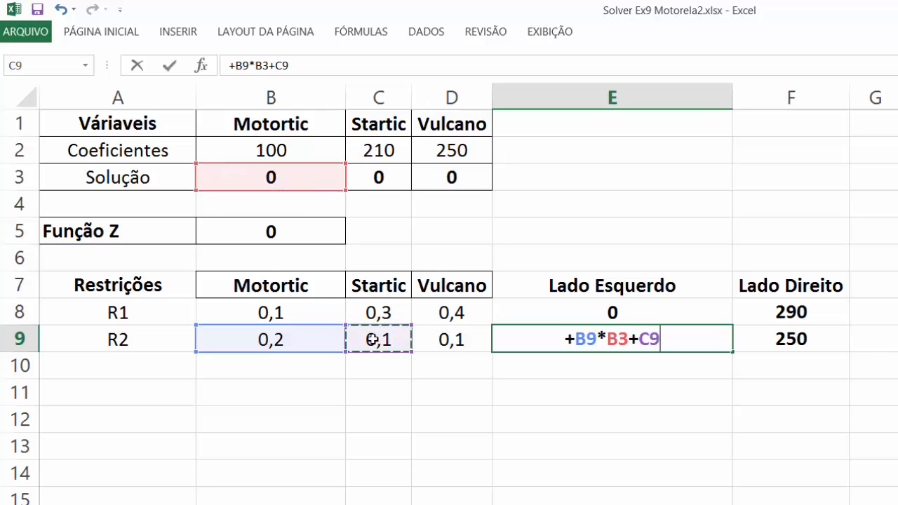
pyautogui.write('*')
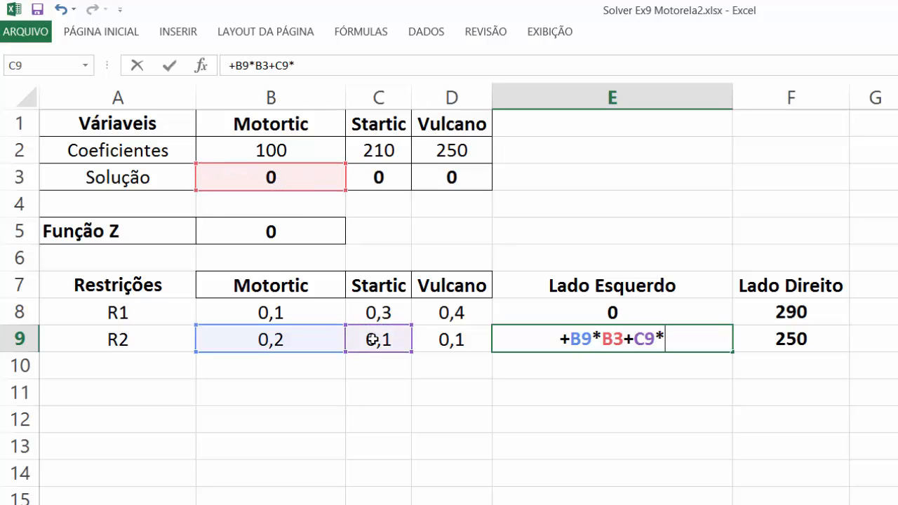
pyautogui.click(378, 177)
pyautogui.write('+')
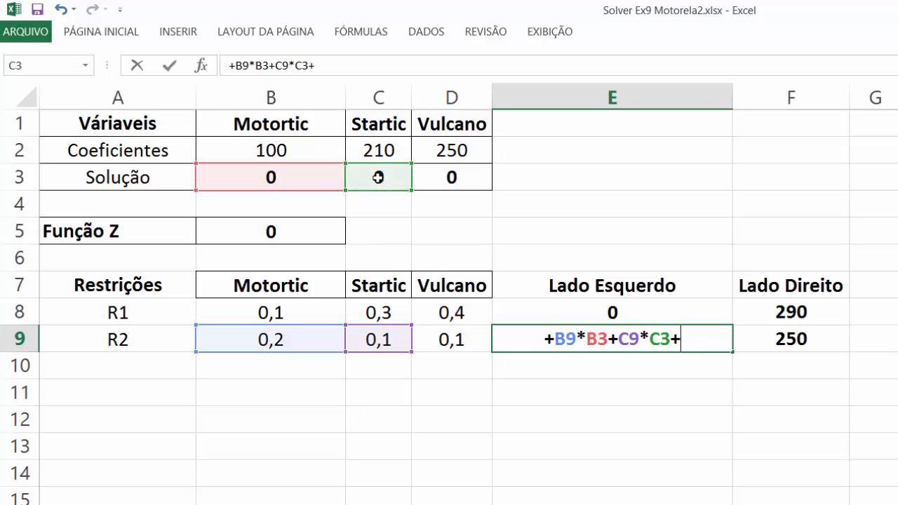
pyautogui.click(455, 342)
pyautogui.write('*')
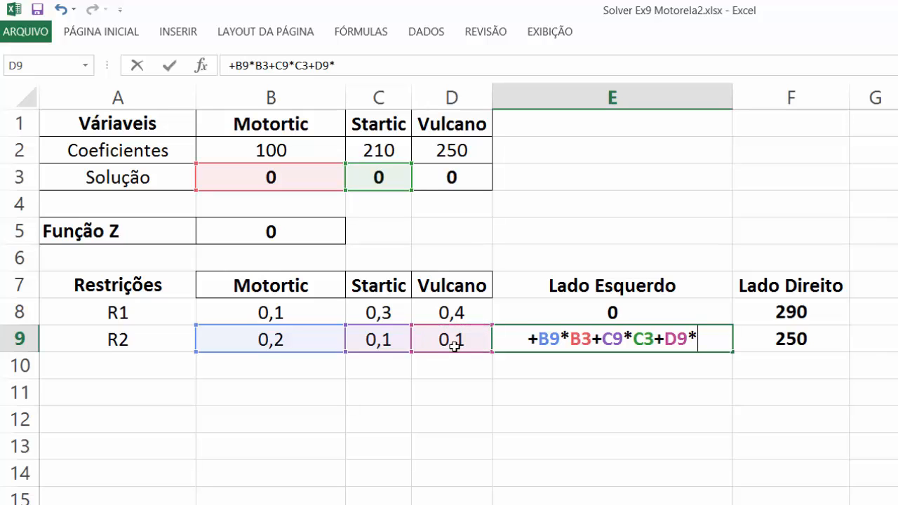
pyautogui.click(462, 177)
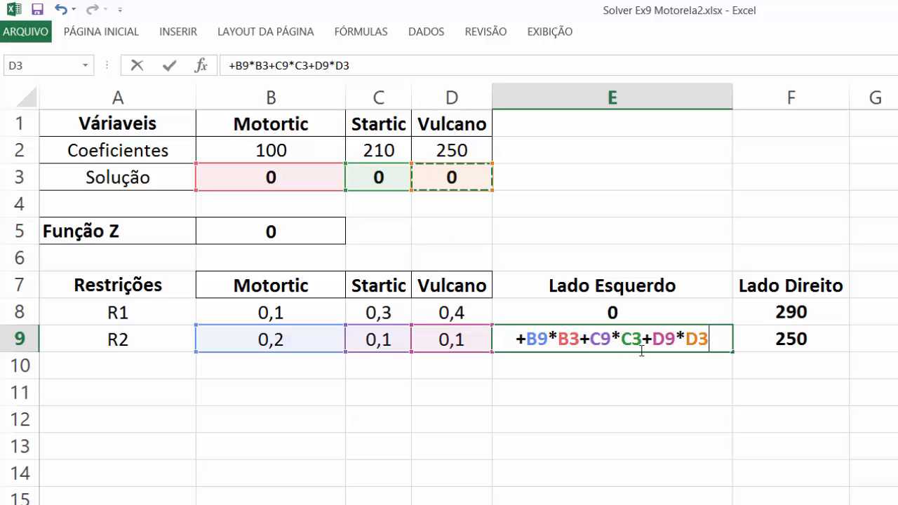
pyautogui.press('Return')
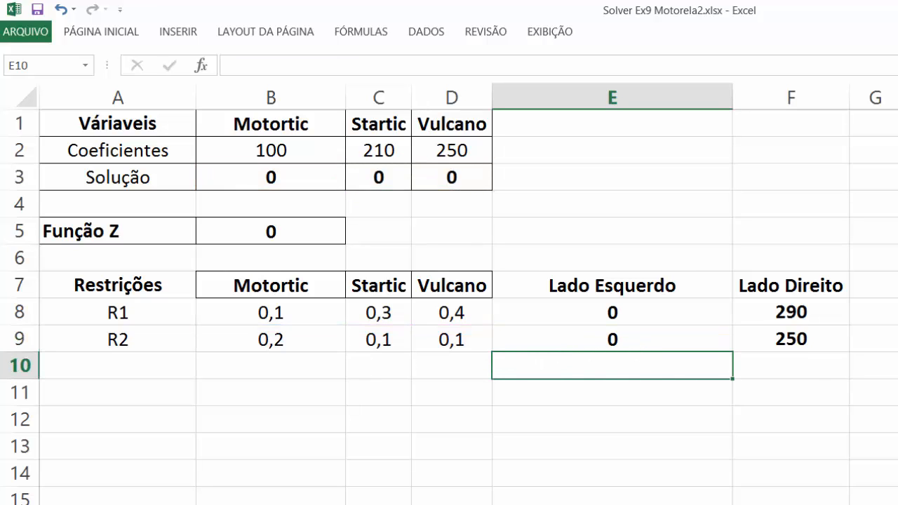
# Label the third constraint row "R3" in cell A10.
pyautogui.click(189, 362)
pyautogui.write('R3')
pyautogui.press('Return')
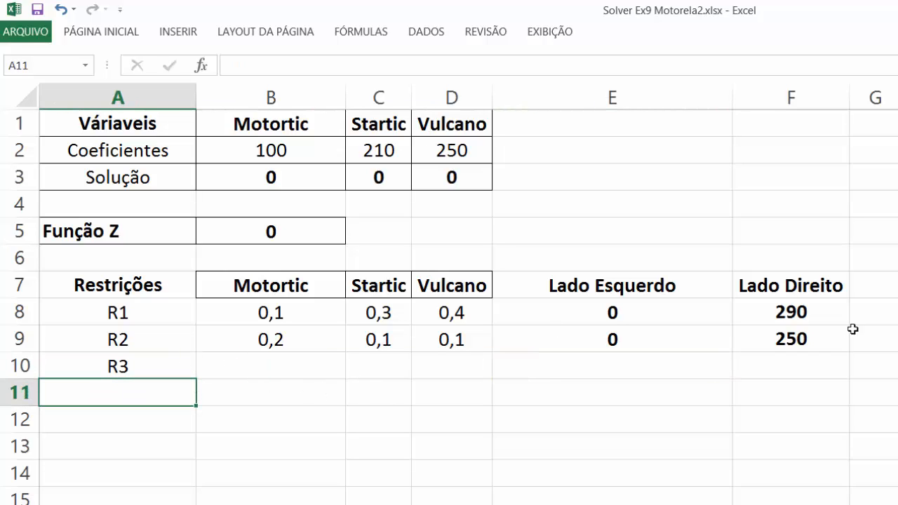
# Enter the R3 coefficients 0,1 for Motortic, 0,1 for Startic and 0 for Vulcano in B10:D10.
pyautogui.click(283, 363)
pyautogui.write('0,1')
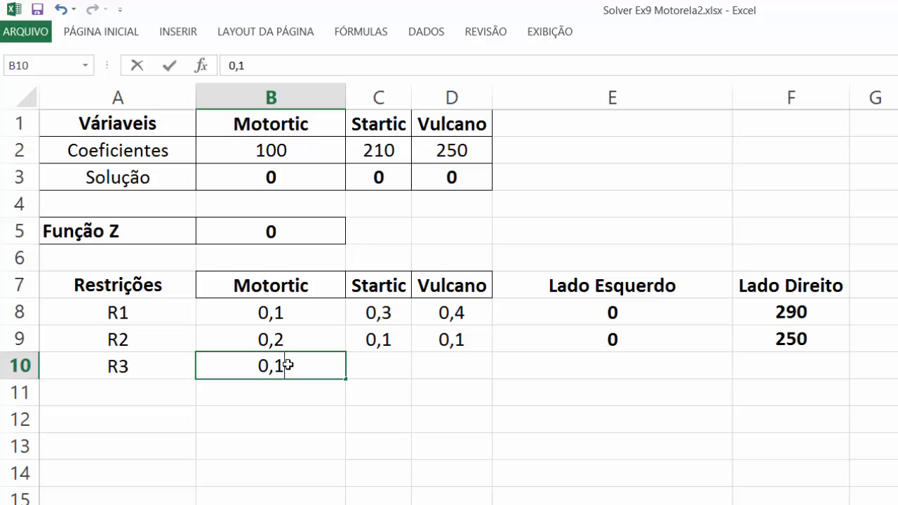
pyautogui.press('Return')
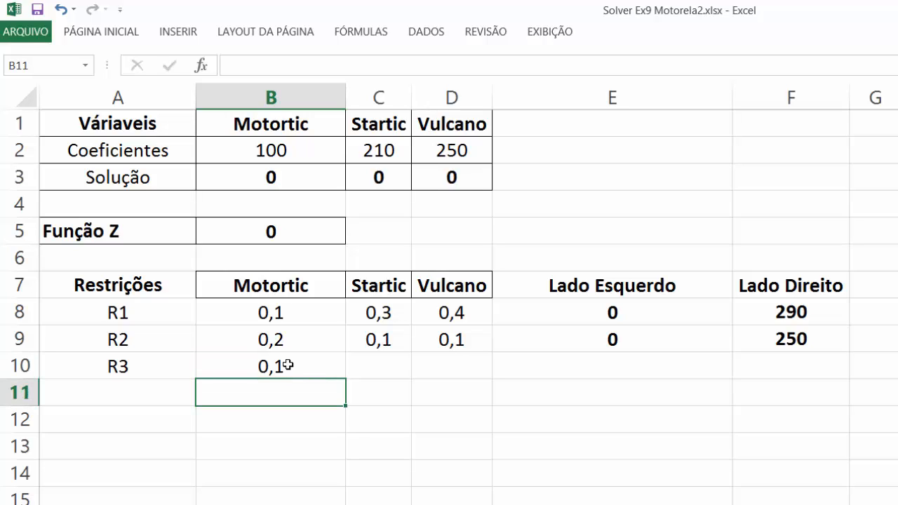
pyautogui.click(376, 367)
pyautogui.write('0,1')
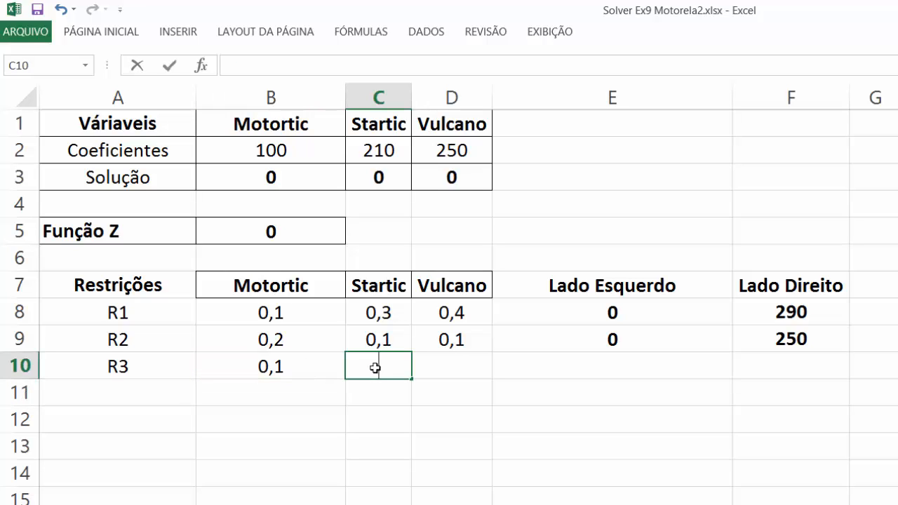
pyautogui.press('Return')
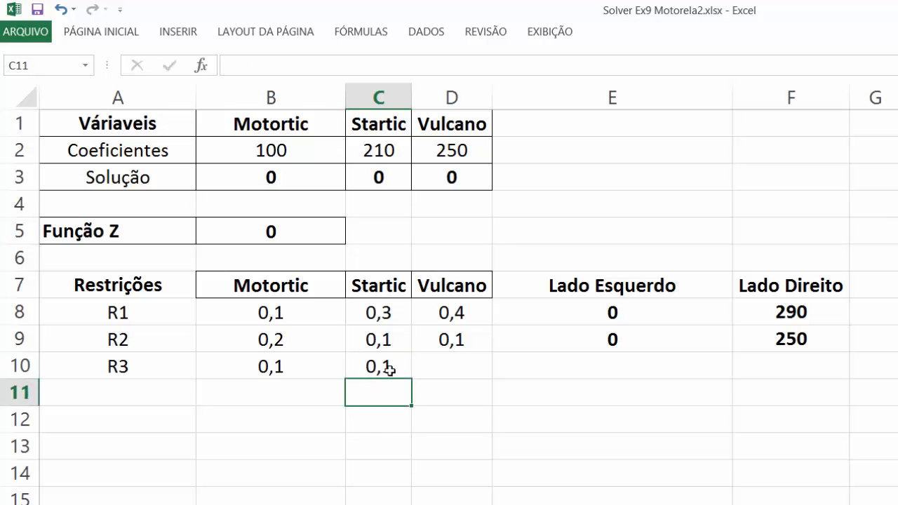
pyautogui.click(453, 363)
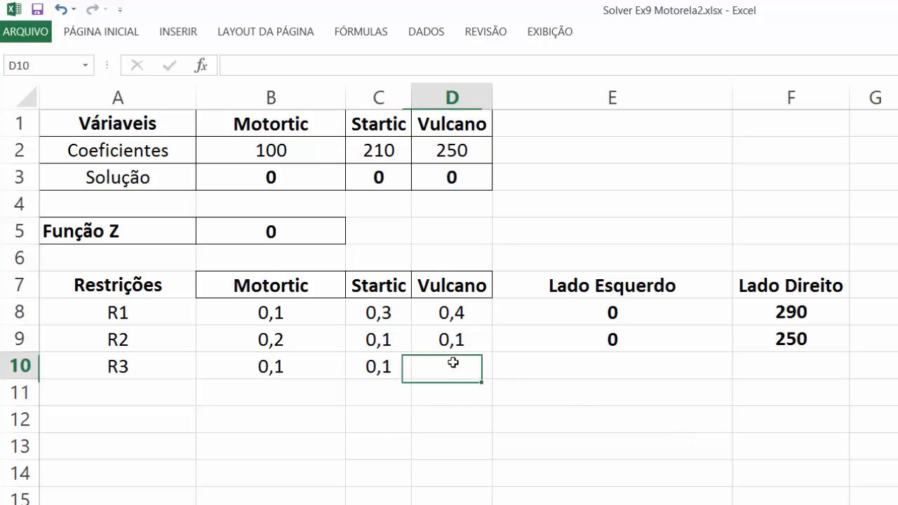
pyautogui.write('0')
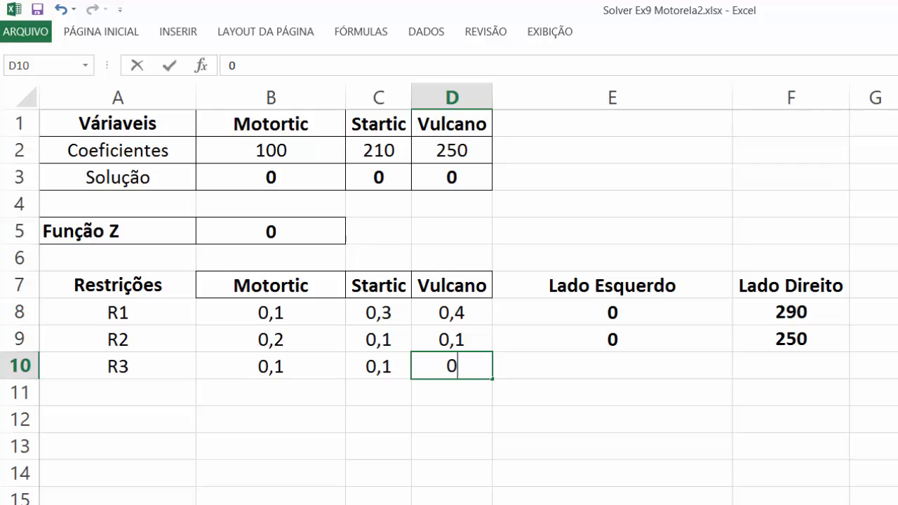
pyautogui.press('Return')
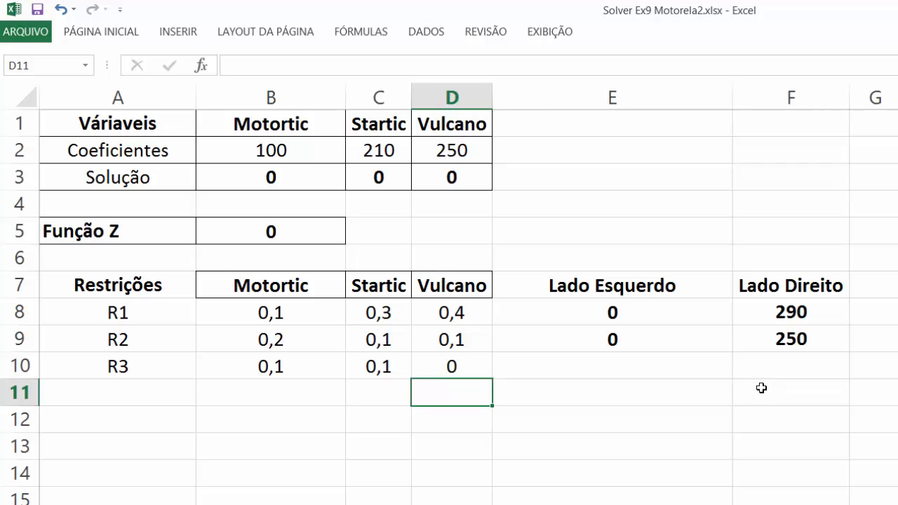
# Enter 110 as the R3 constraint's Lado Direito value in F10.
pyautogui.click(814, 367)
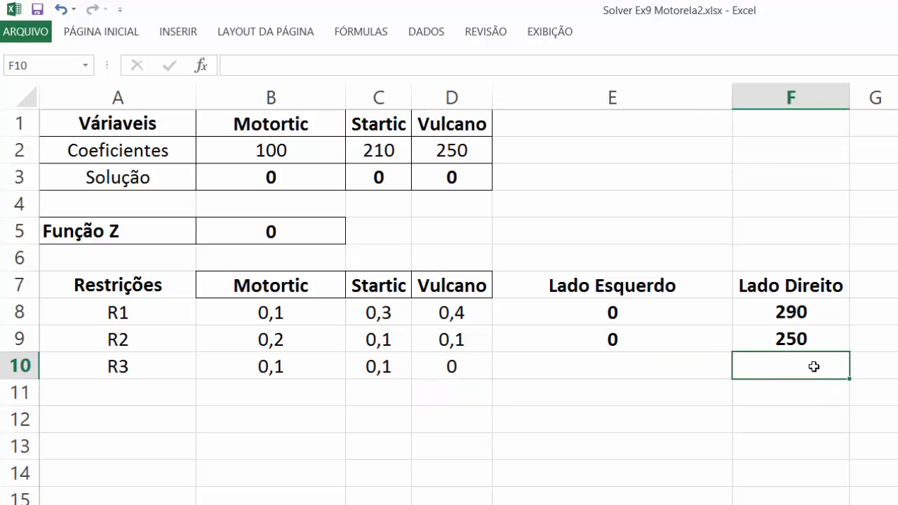
pyautogui.write('110')
pyautogui.press('Return')
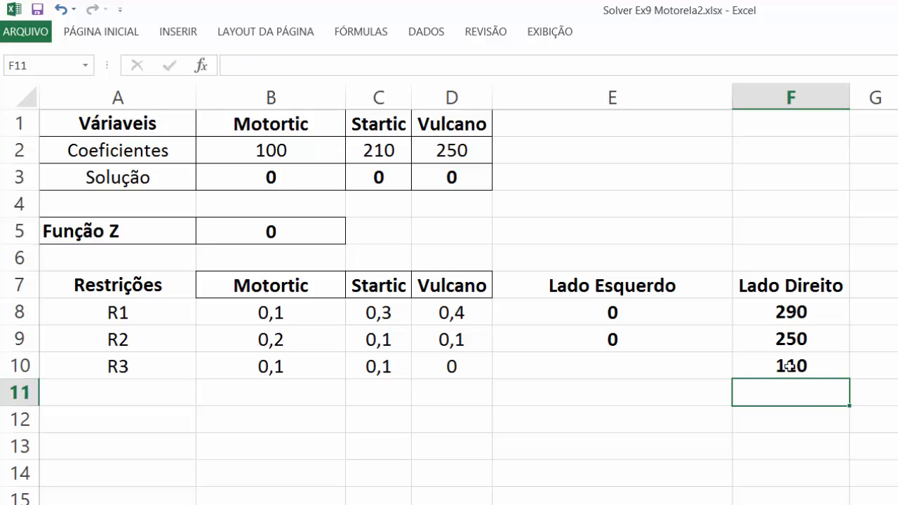
# Enter the R3 Lado Esquerdo formula +B10*B3+C10*C3+D10*D3 in E10.
pyautogui.click(620, 359)
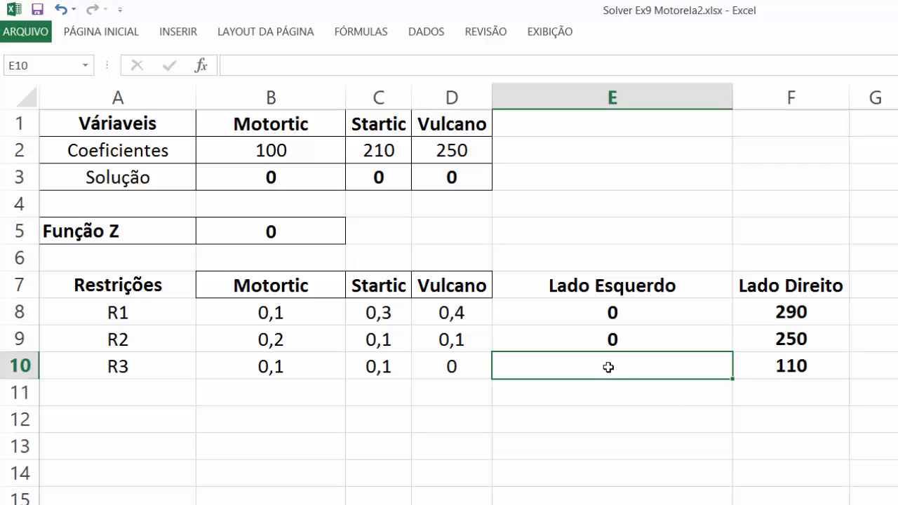
pyautogui.write('+')
pyautogui.click(273, 365)
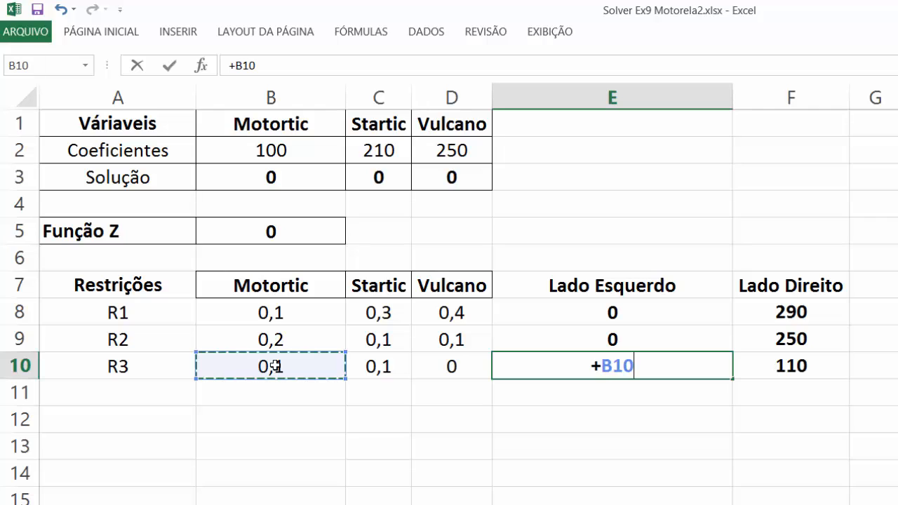
pyautogui.write('*')
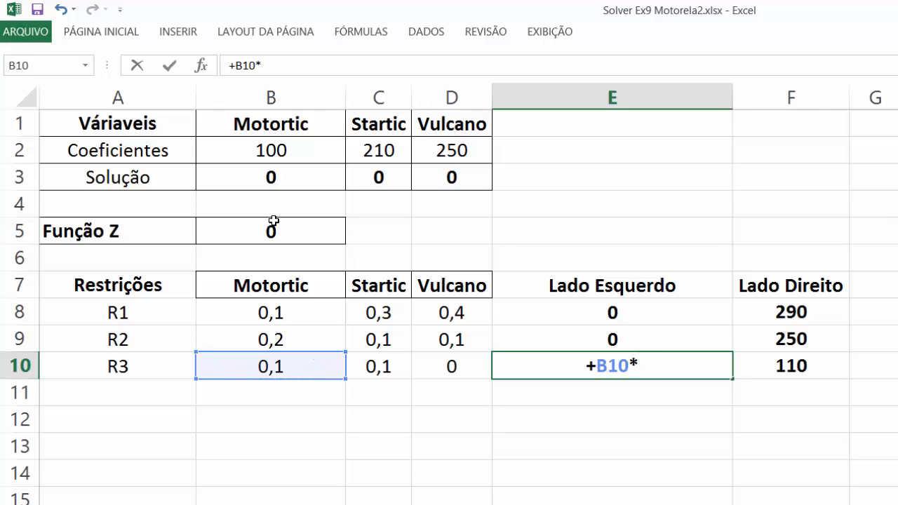
pyautogui.click(289, 177)
pyautogui.write('+')
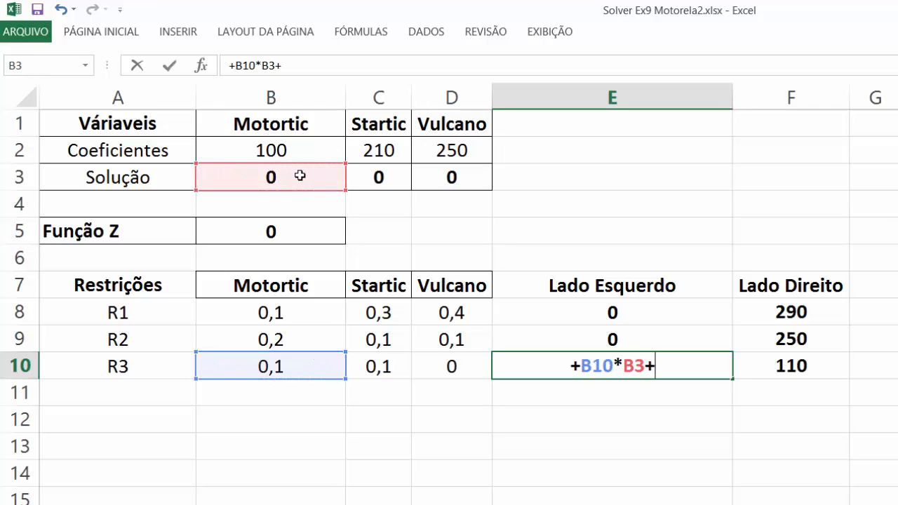
pyautogui.click(378, 365)
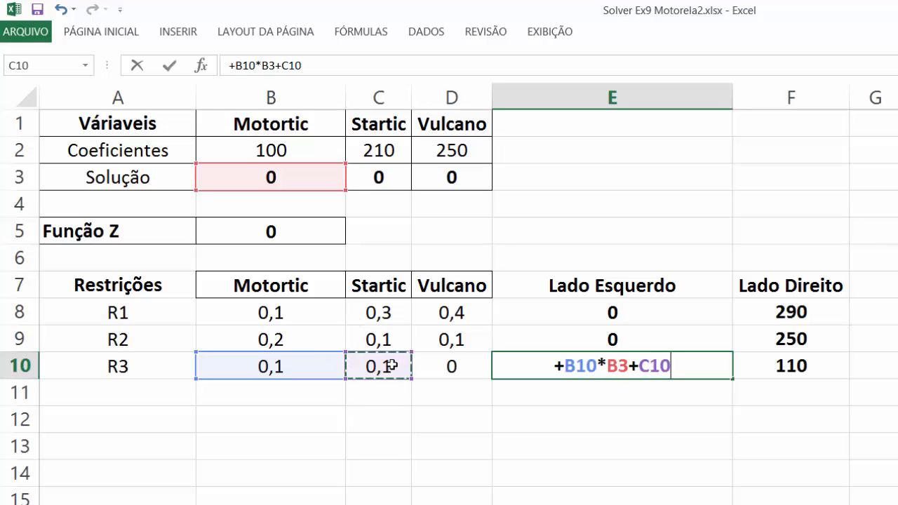
pyautogui.write('*')
pyautogui.click(379, 177)
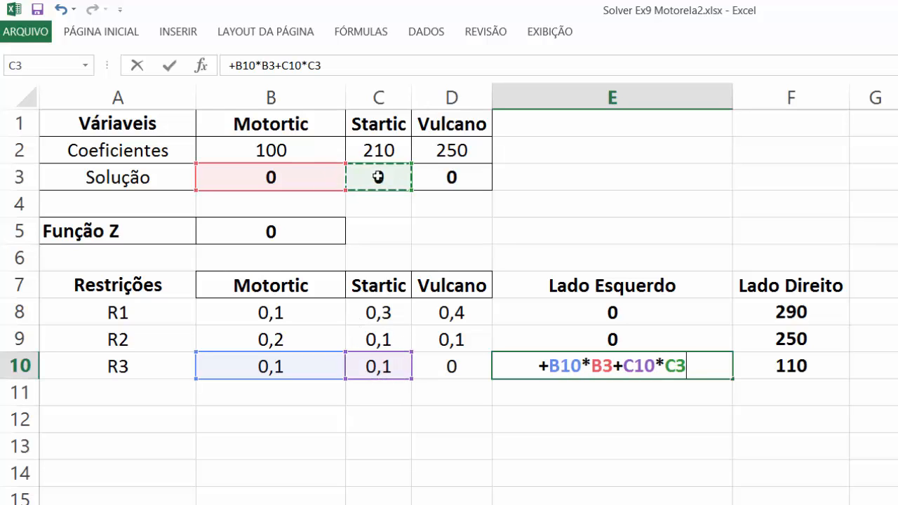
pyautogui.write('+')
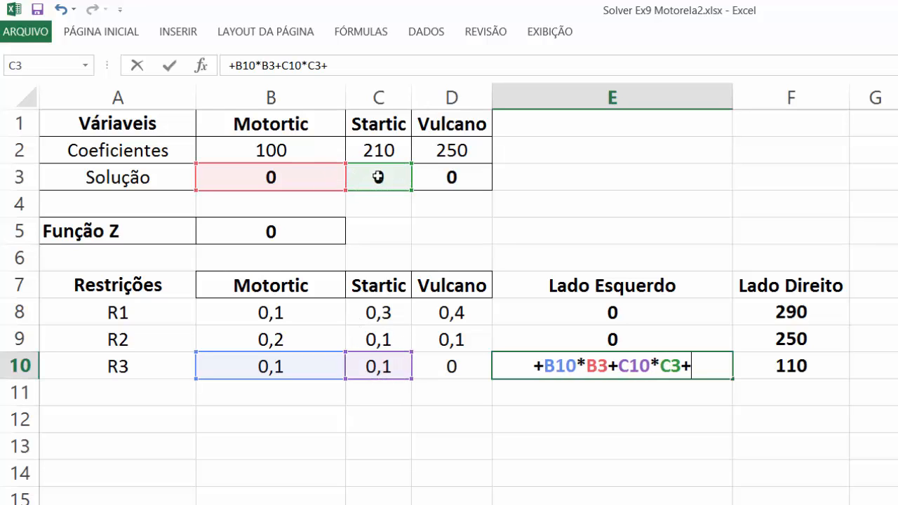
pyautogui.click(463, 366)
pyautogui.write('*')
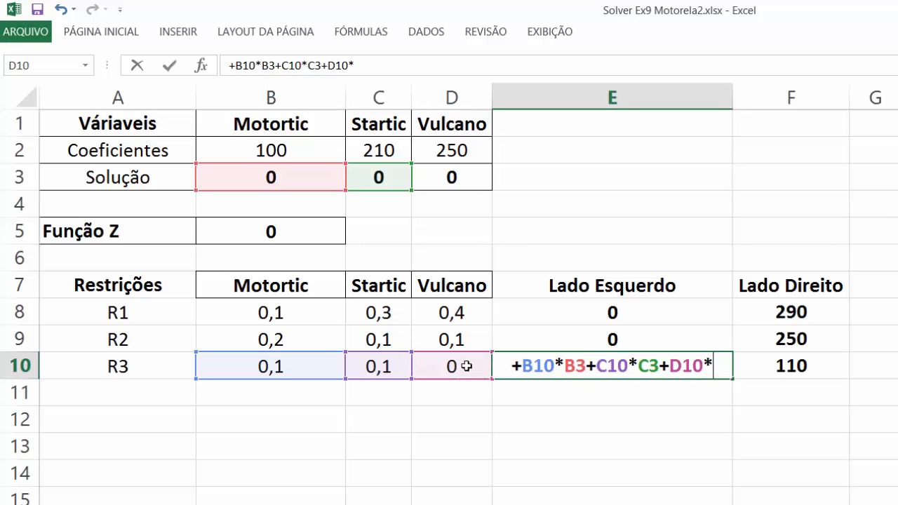
pyautogui.click(451, 178)
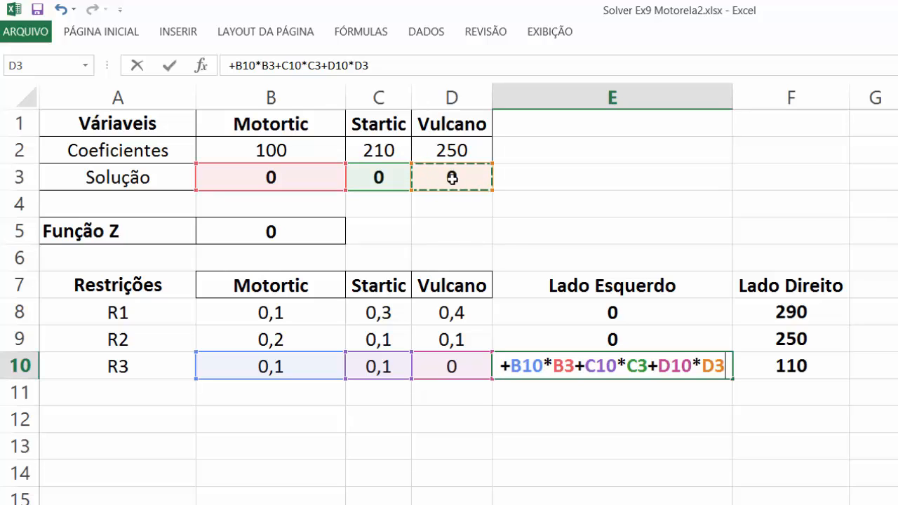
pyautogui.press('Return')
pyautogui.click(614, 365)
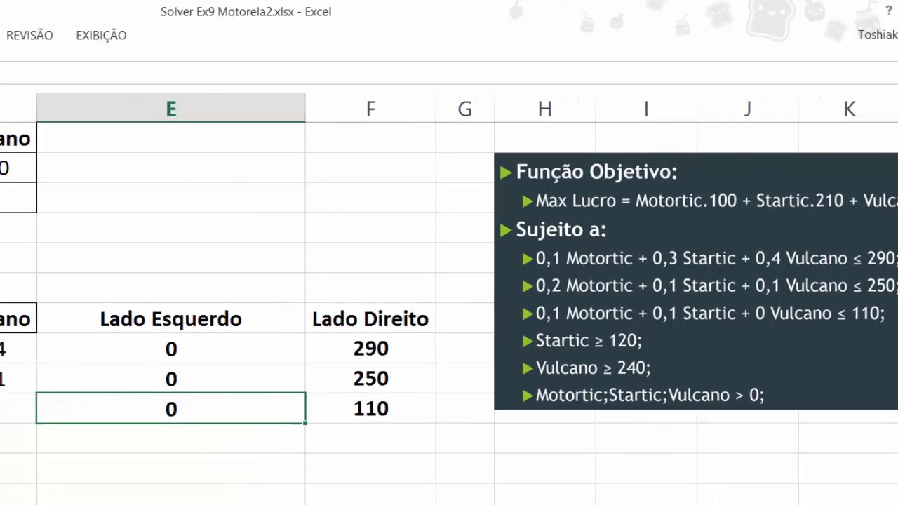
# Label the fourth constraint row "R4" in cell A11.
pyautogui.click(141, 395)
pyautogui.write('R4')
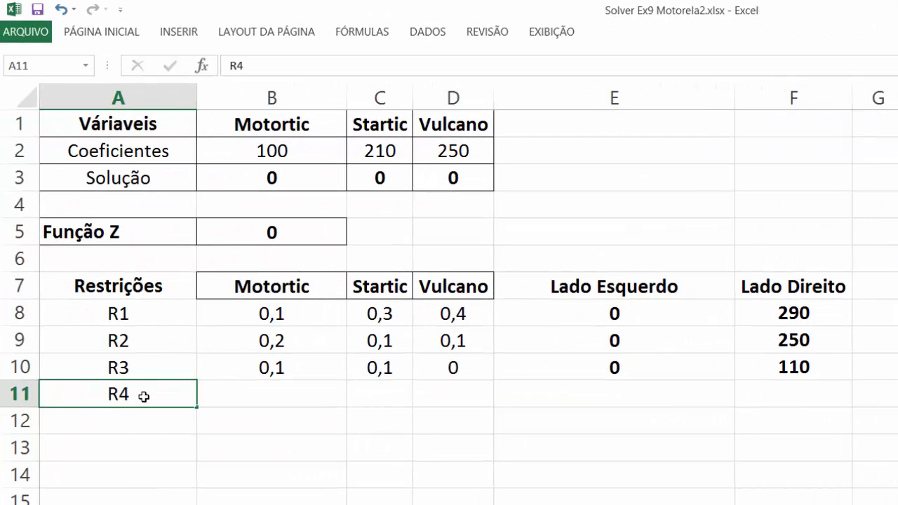
# Enter the R4 coefficients 0 for Motortic, 1 for Startic and 0 for Vulcano in B11:D11.
pyautogui.press('Return')
pyautogui.click(258, 394)
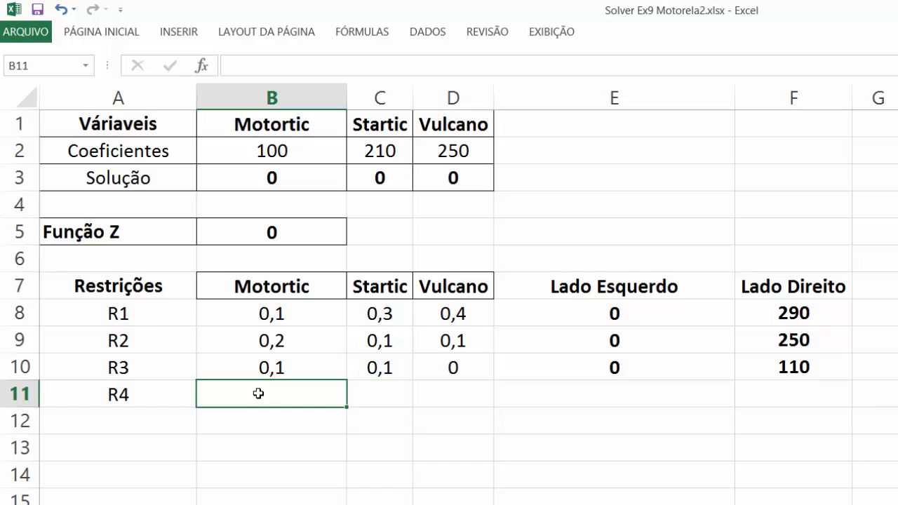
pyautogui.write('0')
pyautogui.press('Return')
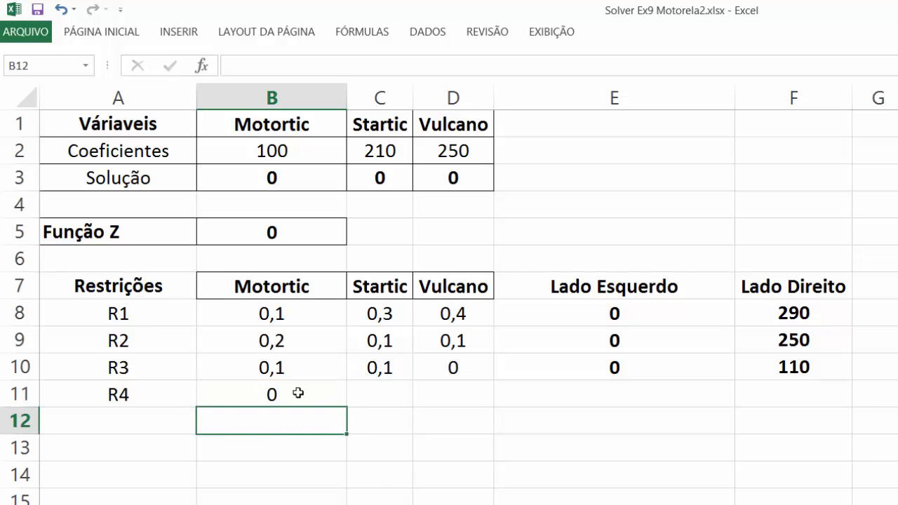
pyautogui.click(377, 394)
pyautogui.write('1')
pyautogui.press('Return')
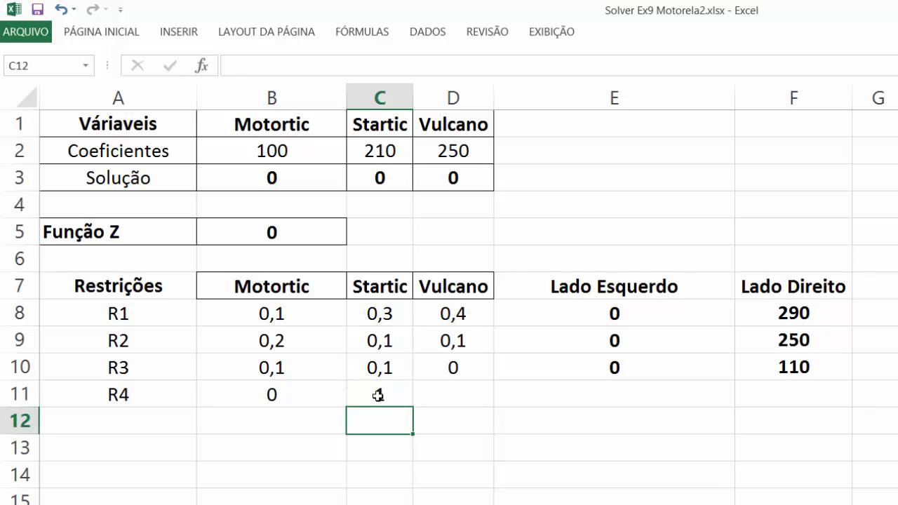
pyautogui.click(454, 394)
pyautogui.write('0')
pyautogui.press('Return')
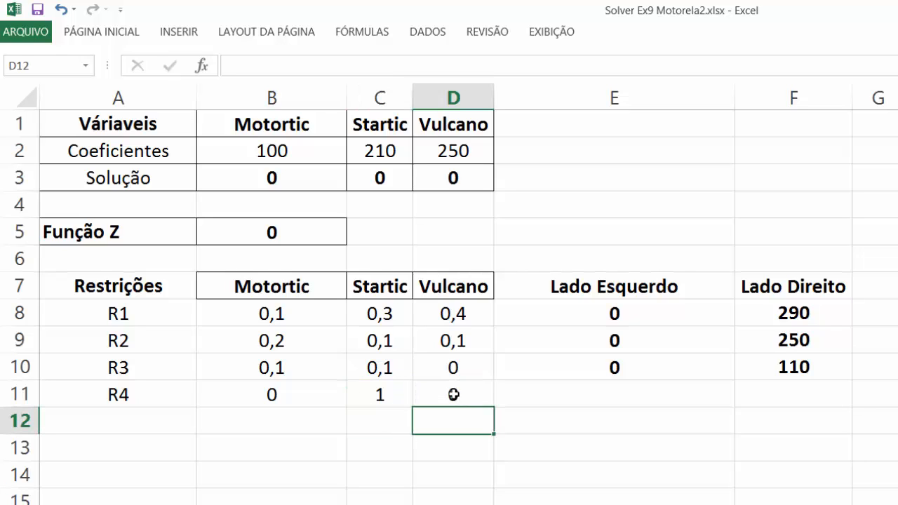
# Enter 120 as the R4 constraint's Lado Direito value in F11.
pyautogui.click(815, 388)
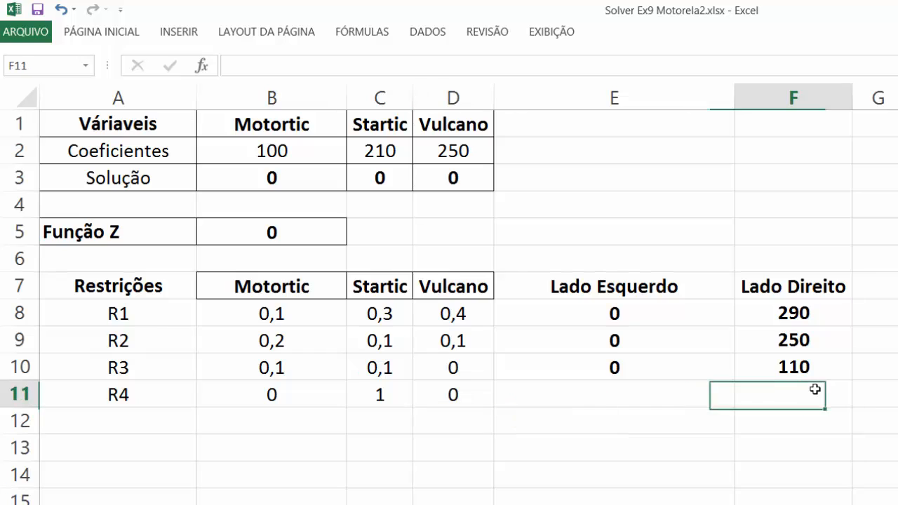
pyautogui.write('120')
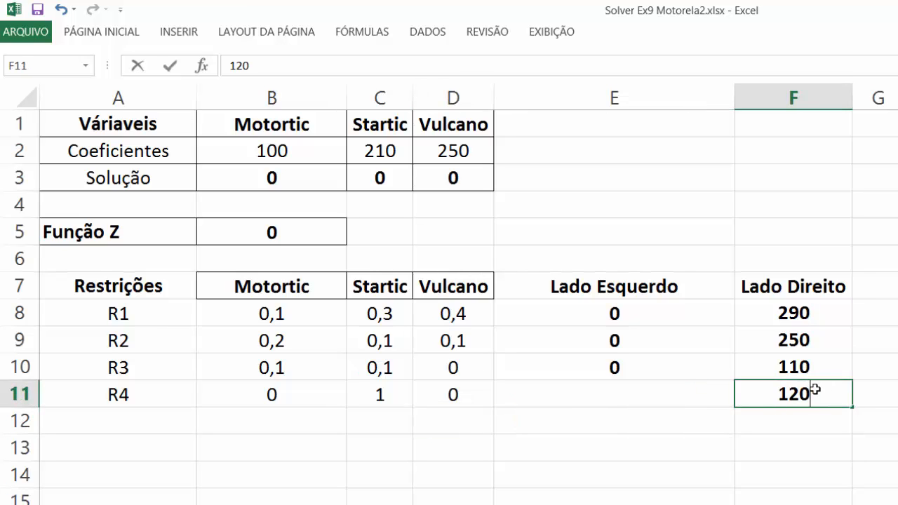
pyautogui.press('Return')
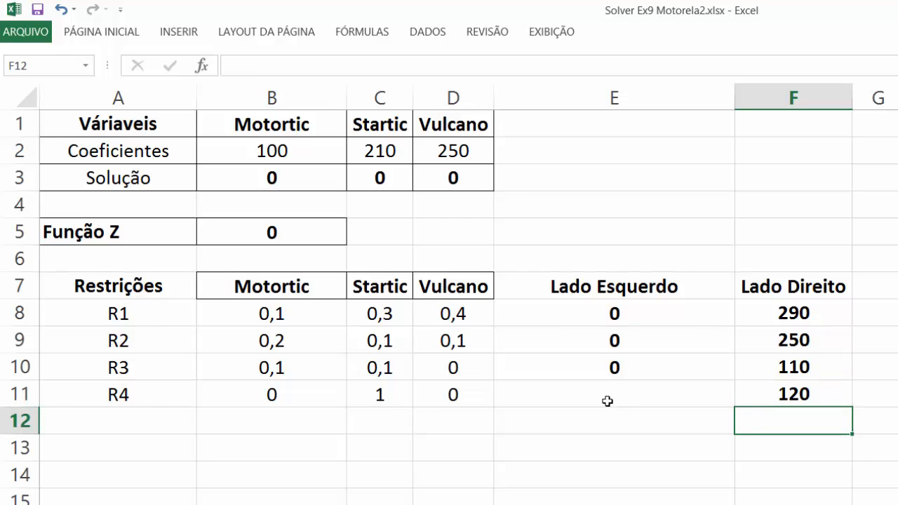
pyautogui.click(782, 393)
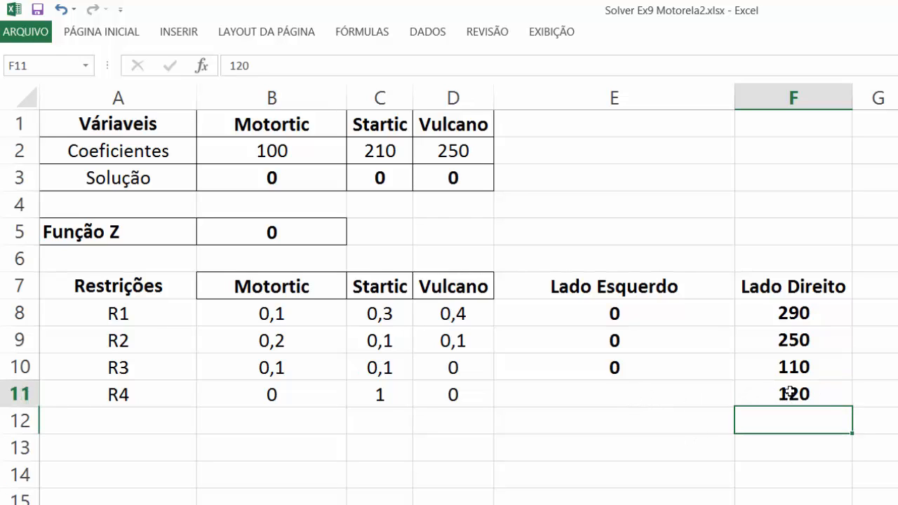
# Enter the R4 Lado Esquerdo formula +B11*B3+C11*C3+D11*D3 in E11.
pyautogui.click(620, 392)
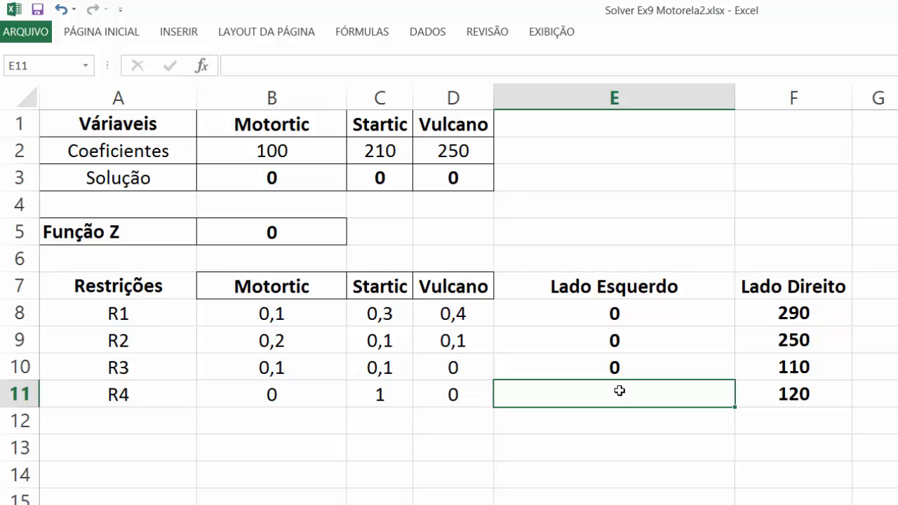
pyautogui.write('+')
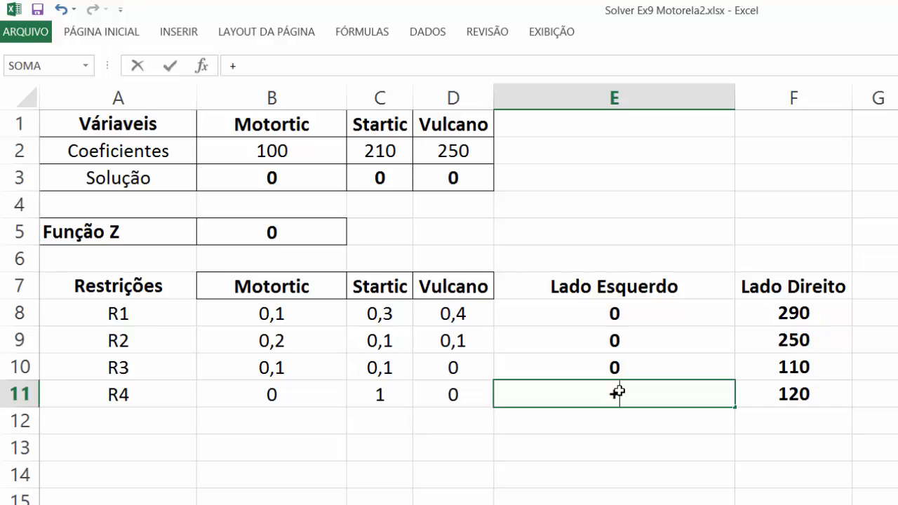
pyautogui.click(306, 395)
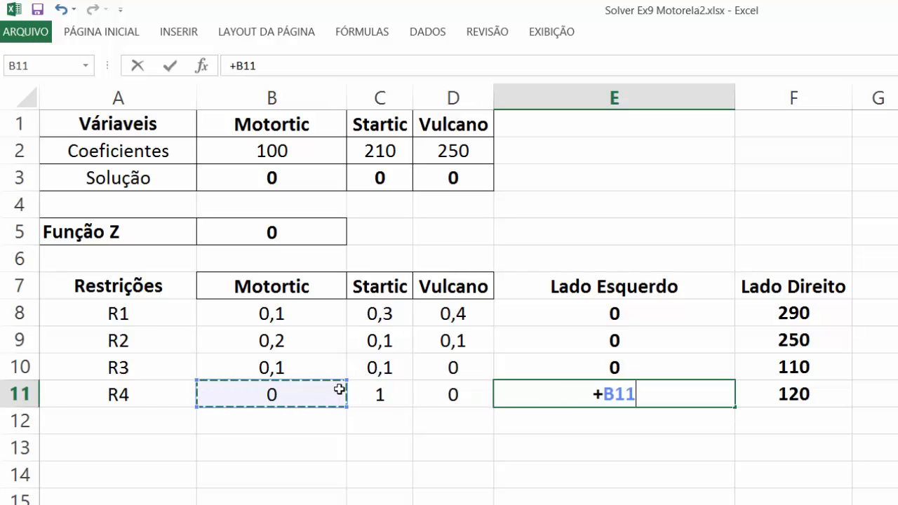
pyautogui.write('*')
pyautogui.click(289, 178)
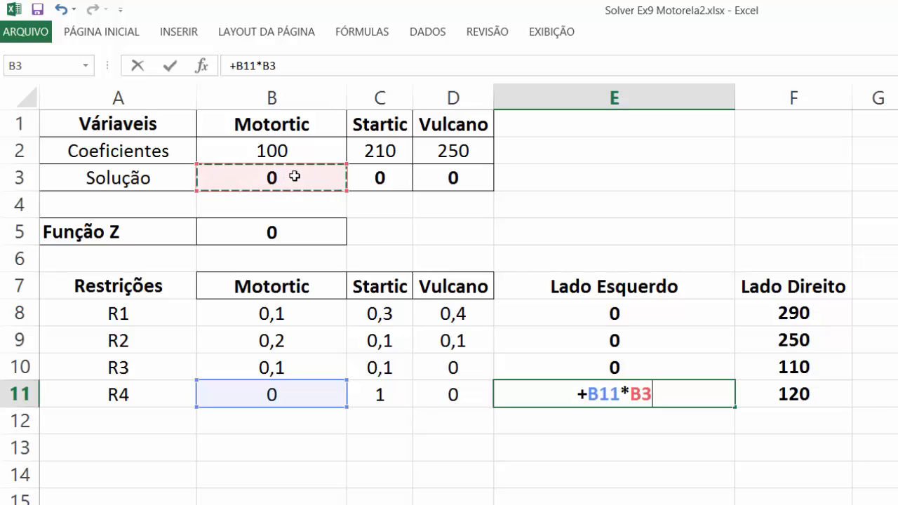
pyautogui.write('+C11*')
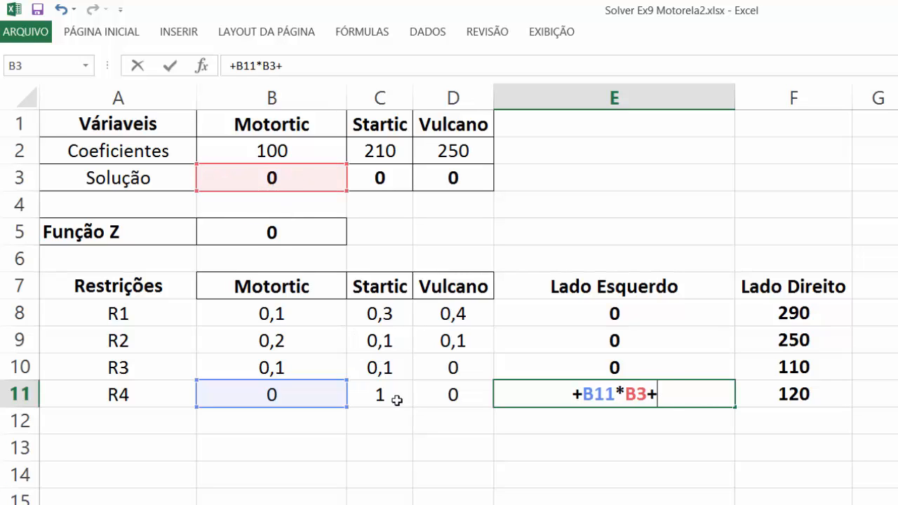
pyautogui.click(386, 395)
pyautogui.write('*')
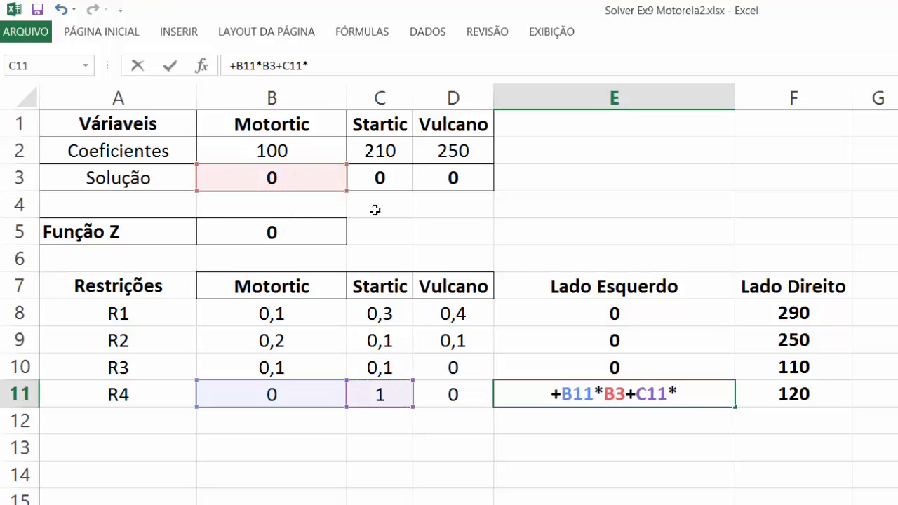
pyautogui.click(390, 177)
pyautogui.write('+')
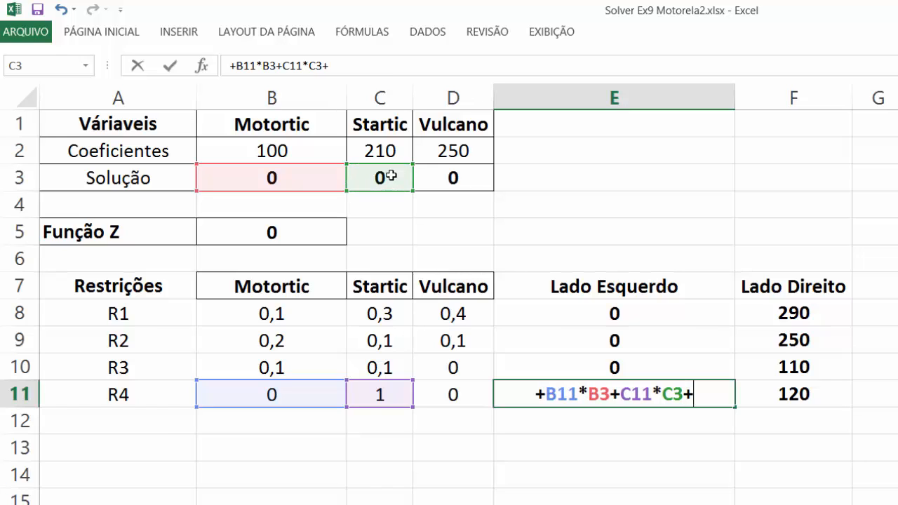
pyautogui.click(453, 394)
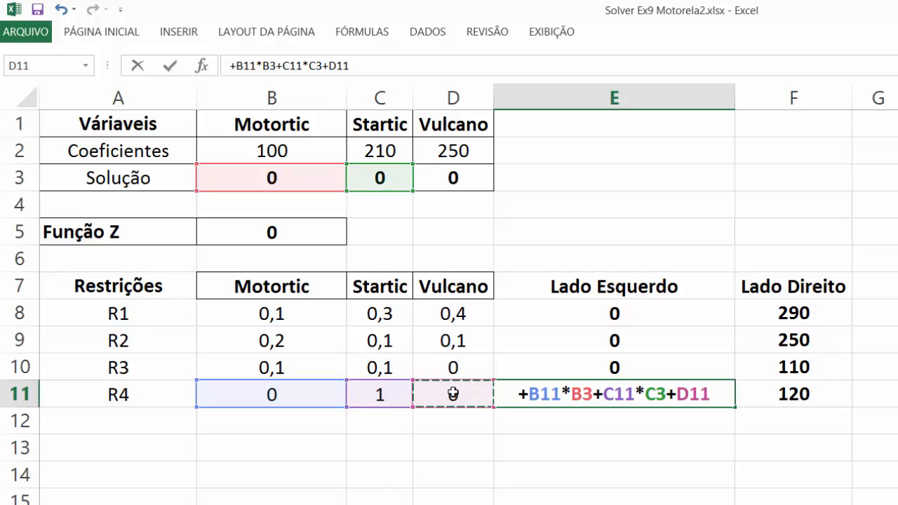
pyautogui.write('*')
pyautogui.click(468, 182)
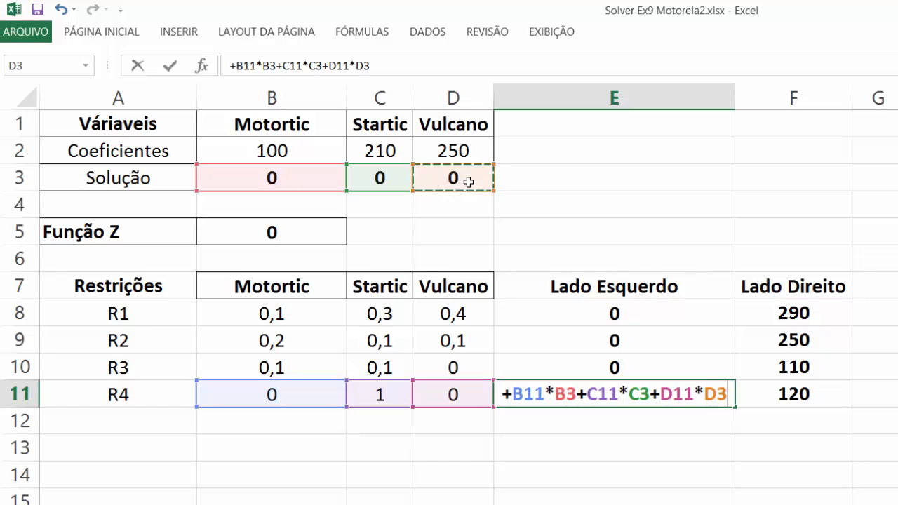
pyautogui.press('Return')
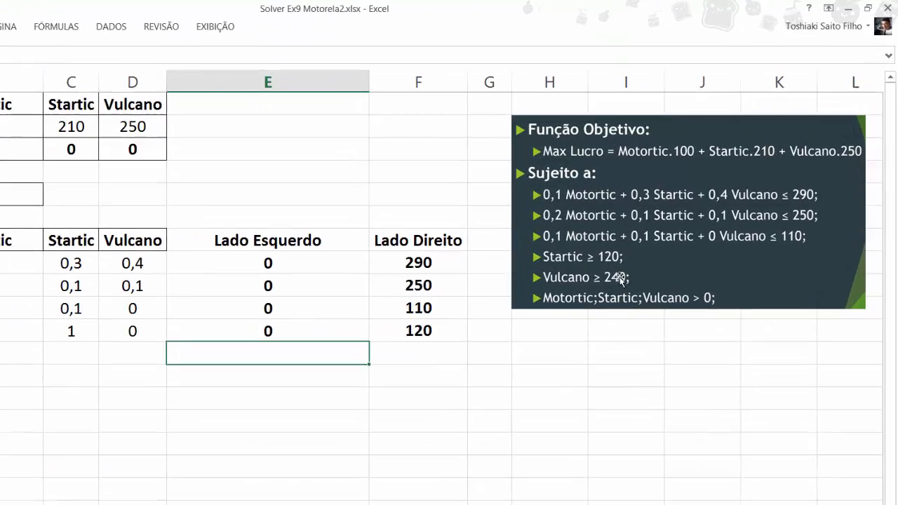
# Label row 12 "R5" and enter its coefficients 0 for Motortic, 0 for Startic and 1 for Vulcano in B12:D12.
pyautogui.click(2, 467)
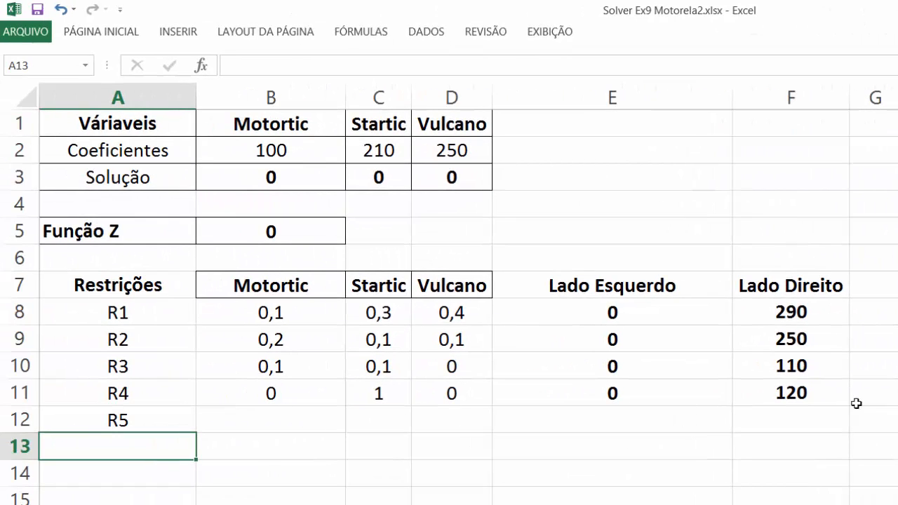
pyautogui.click(287, 422)
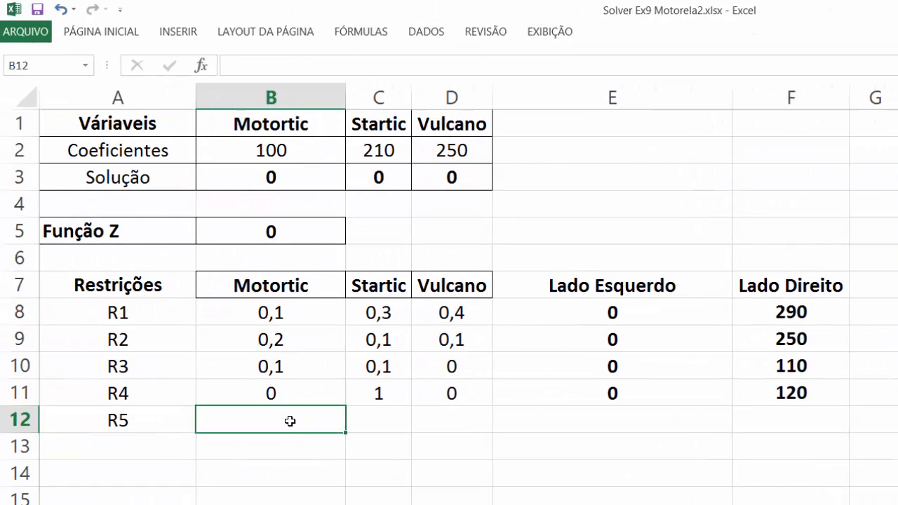
pyautogui.write('0')
pyautogui.click(390, 417)
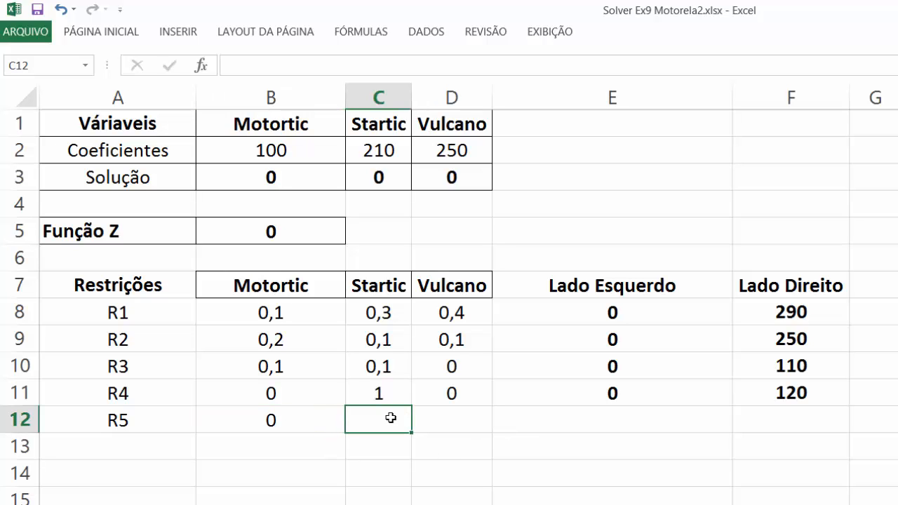
pyautogui.write('0')
pyautogui.click(472, 423)
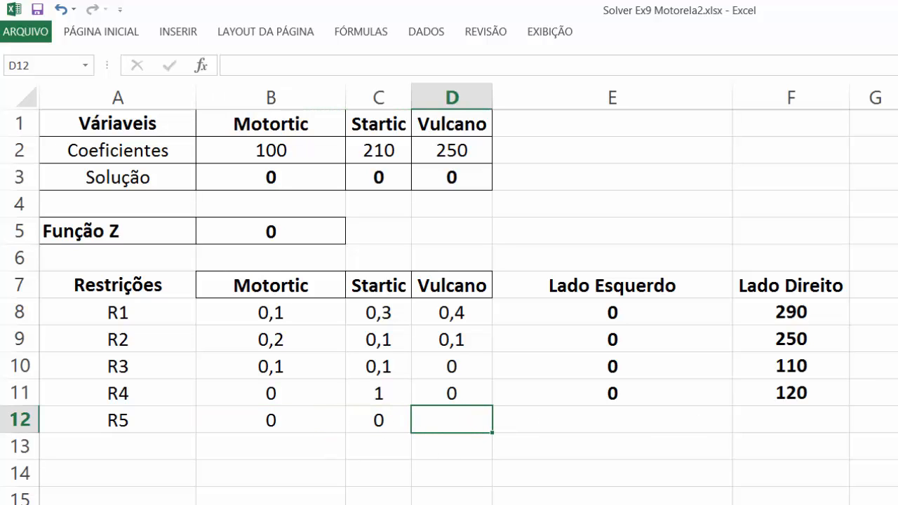
pyautogui.write('1')
pyautogui.press('Return')
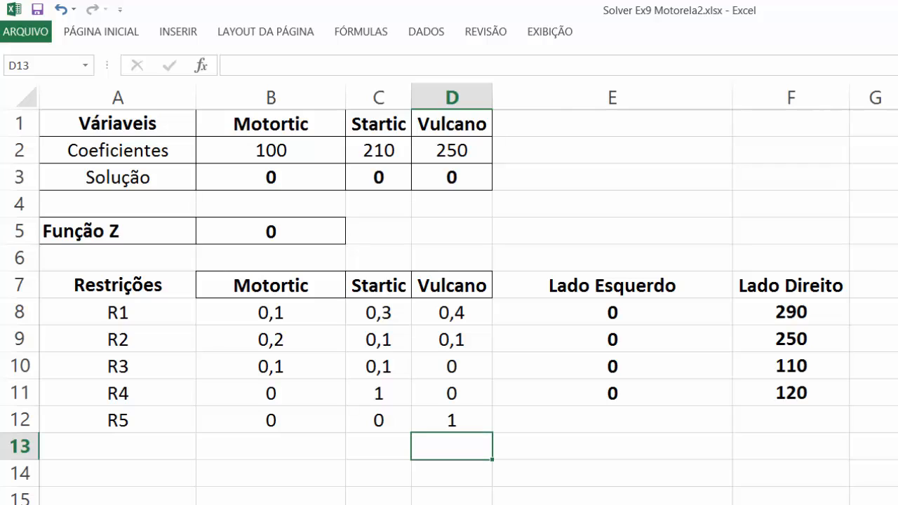
# Enter 240 as the R5 constraint's Lado Direito value in F12.
pyautogui.click(780, 419)
pyautogui.write('240')
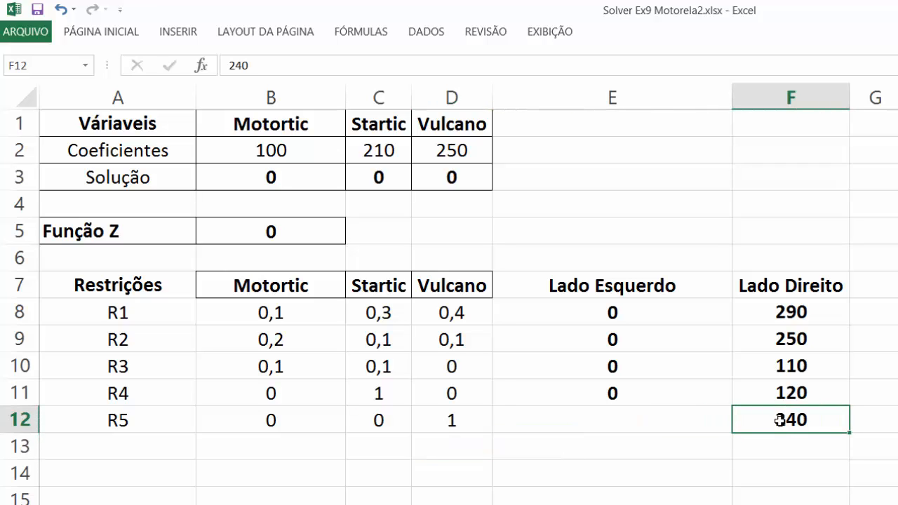
pyautogui.press('Return')
# Enter the R5 Lado Esquerdo formula +B12*B3+C12*C3+D12*D3 in E12.
pyautogui.click(607, 419)
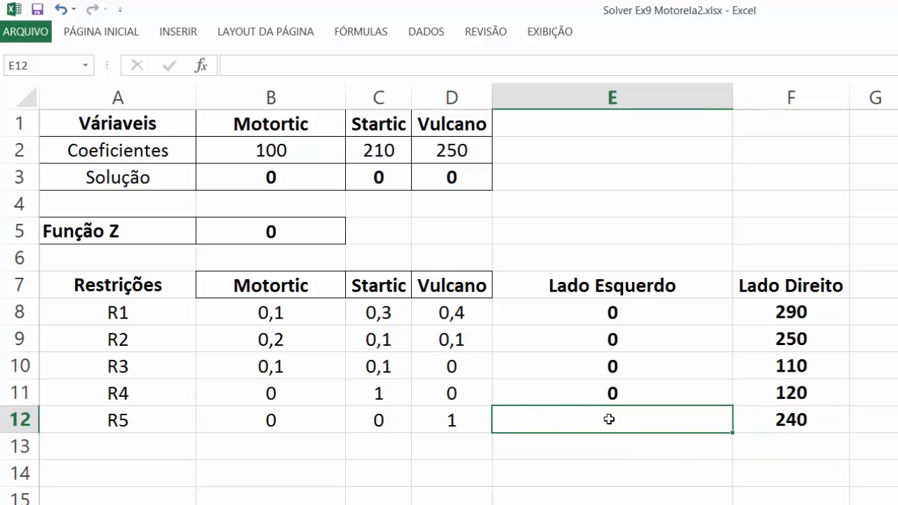
pyautogui.write('+')
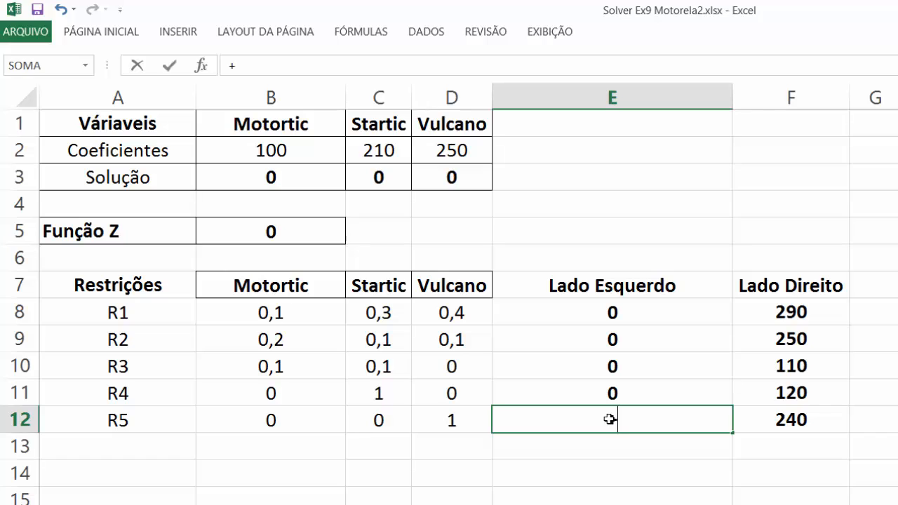
pyautogui.click(293, 420)
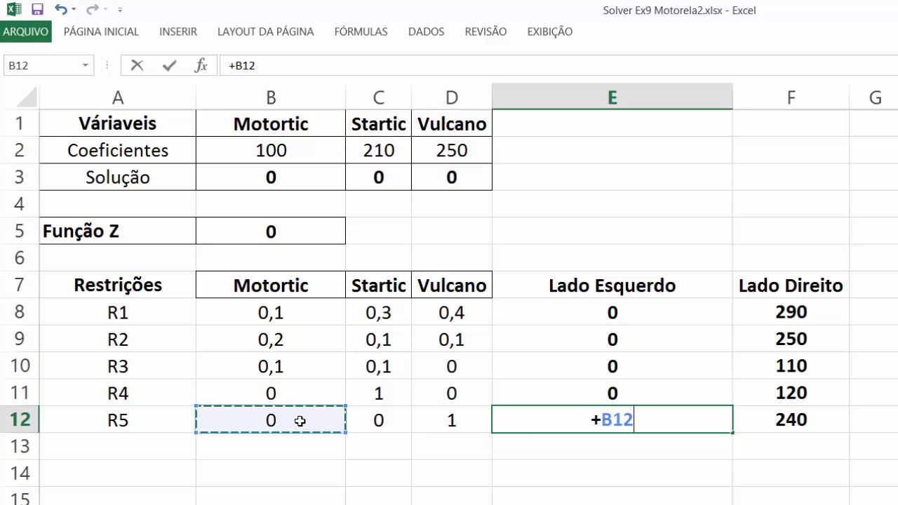
pyautogui.write('*')
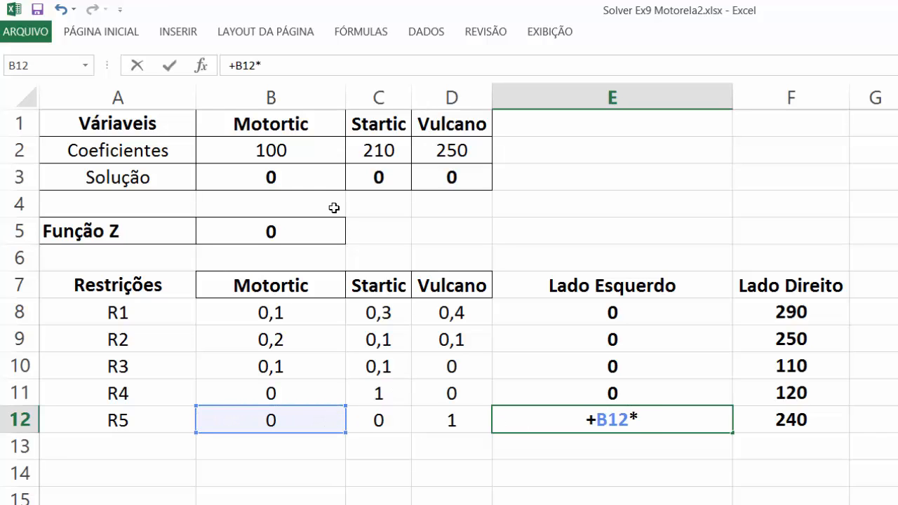
pyautogui.click(308, 177)
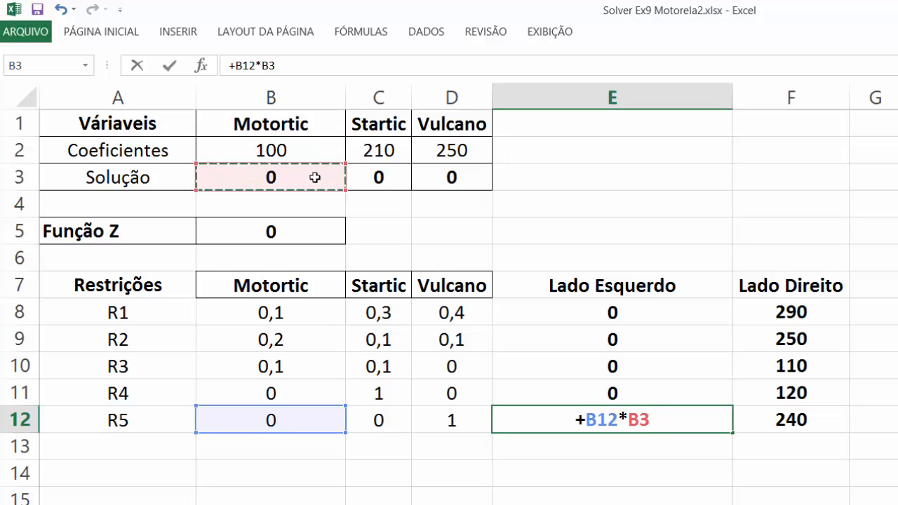
pyautogui.write('+')
pyautogui.click(403, 419)
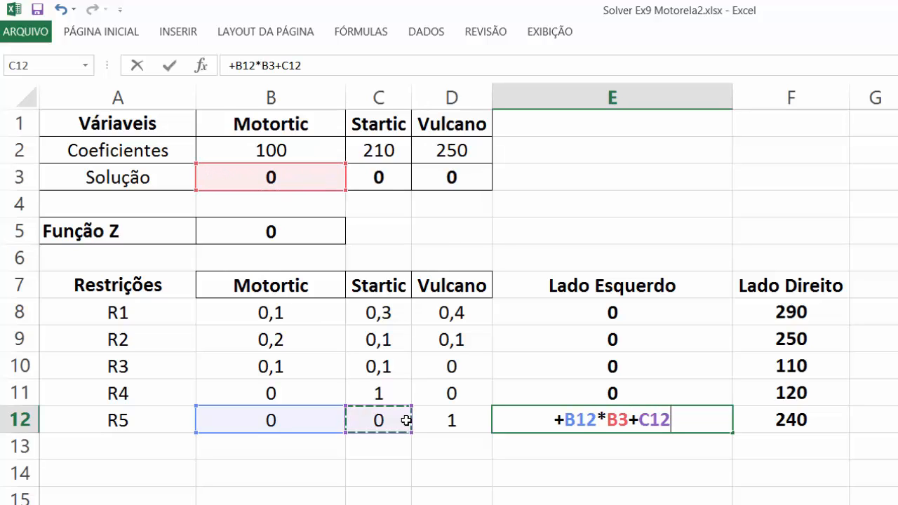
pyautogui.write('*')
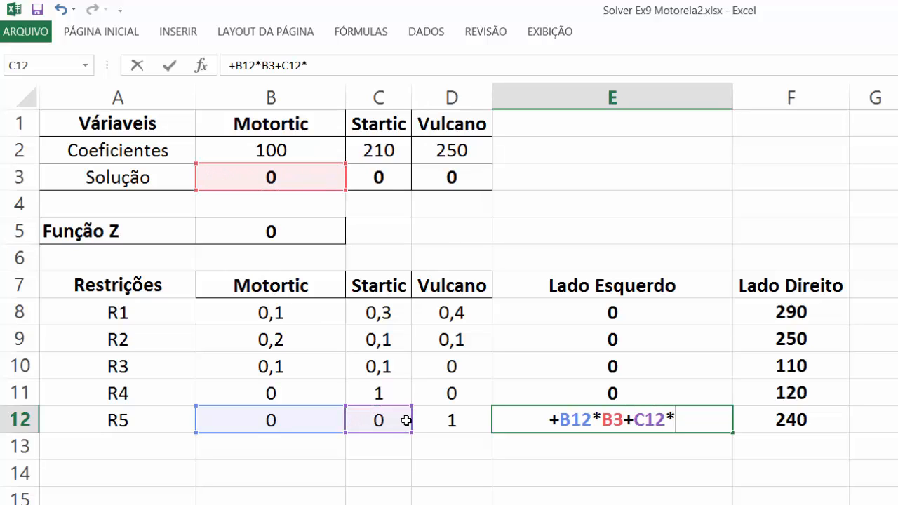
pyautogui.click(404, 178)
pyautogui.write('+')
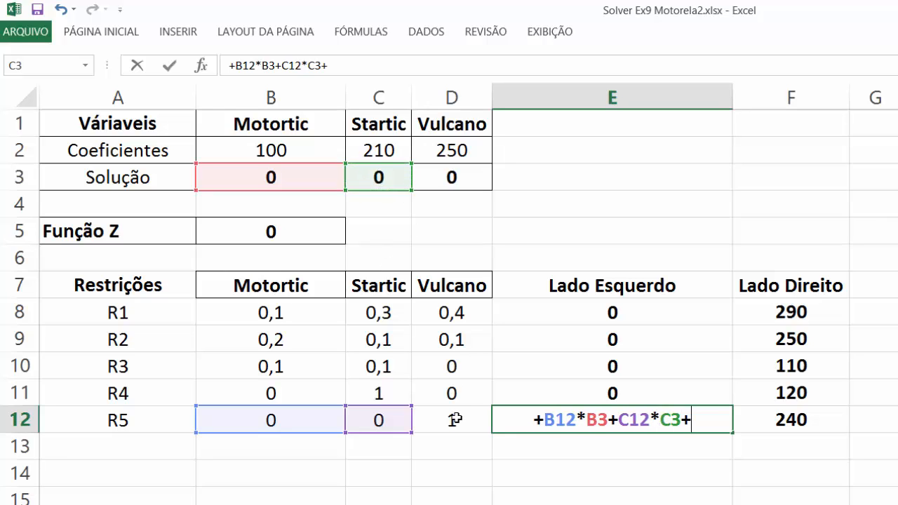
pyautogui.click(454, 420)
pyautogui.write('*')
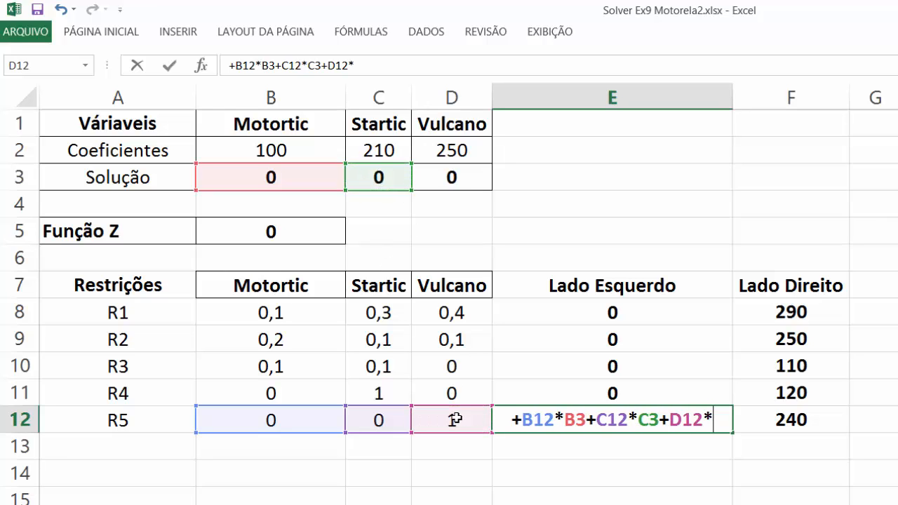
pyautogui.click(455, 180)
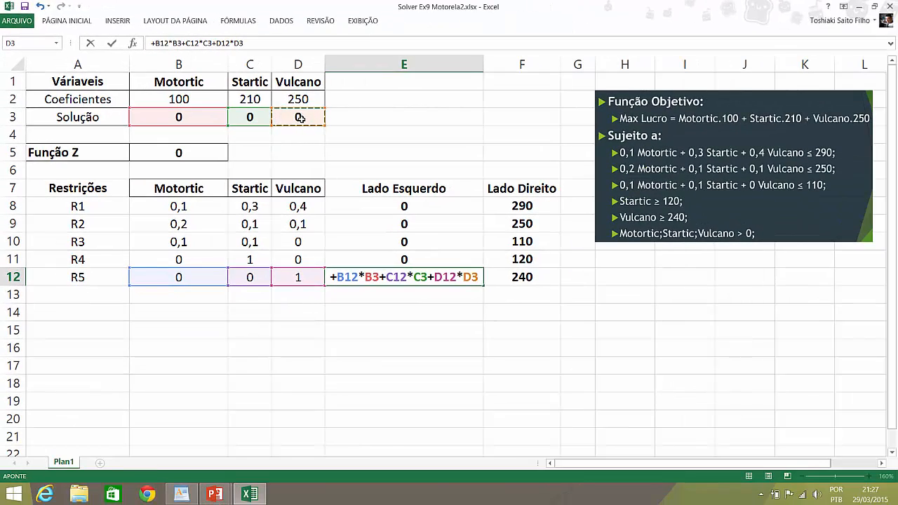
pyautogui.press('Return')
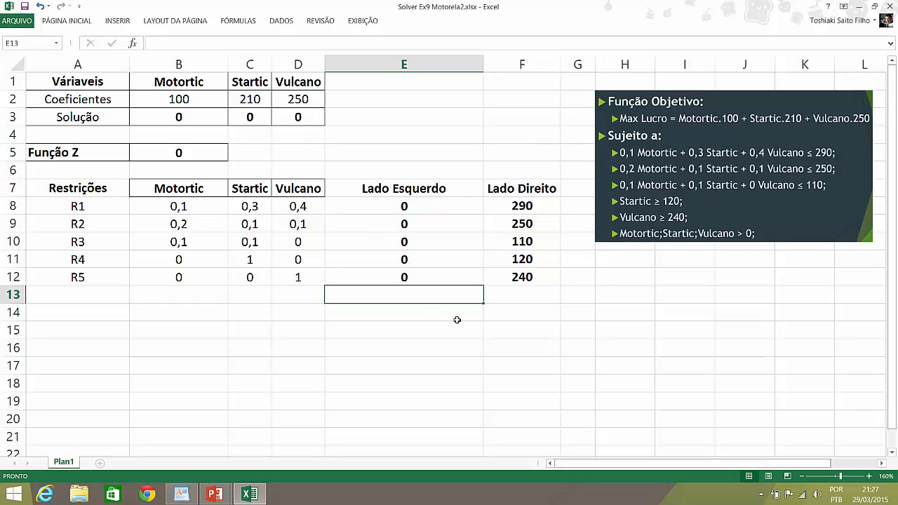
# Show the sheet's formulas and check the Função Z formula in B5 and the Lado Esquerdo formulas in E8:E12, returning to normal view.
pyautogui.hotkey('ctrl', '`')
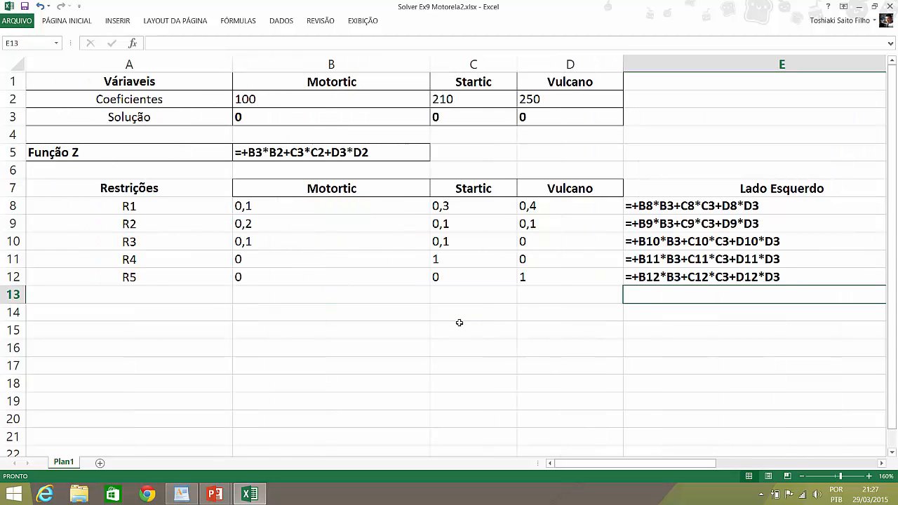
pyautogui.click(288, 154)
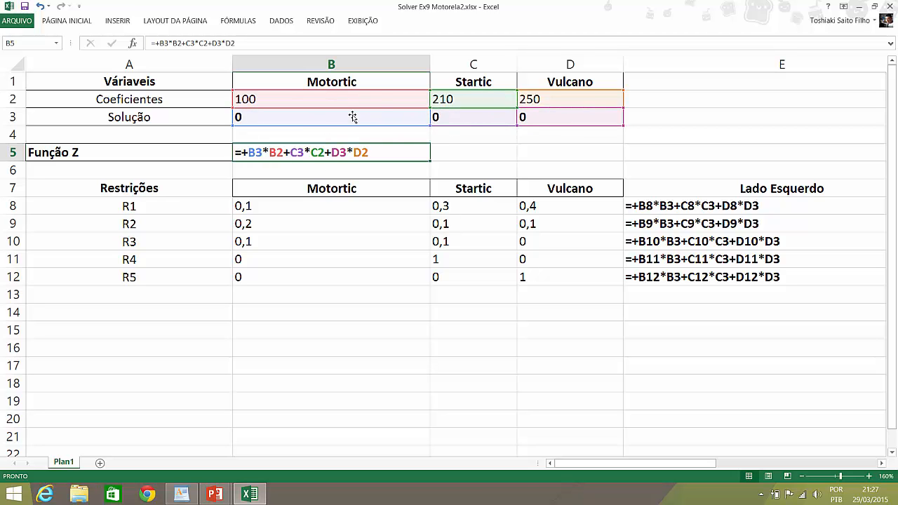
pyautogui.click(655, 208)
pyautogui.click(662, 224)
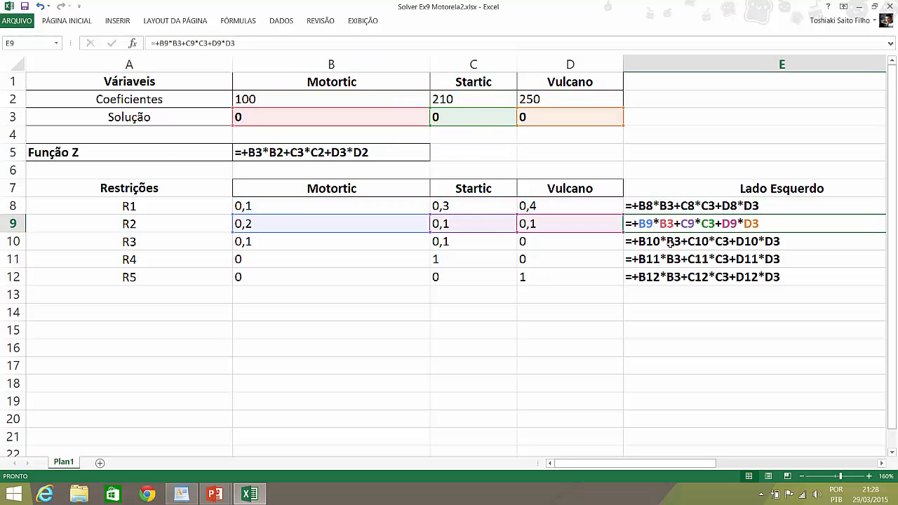
pyautogui.click(670, 241)
pyautogui.click(677, 261)
pyautogui.click(681, 288)
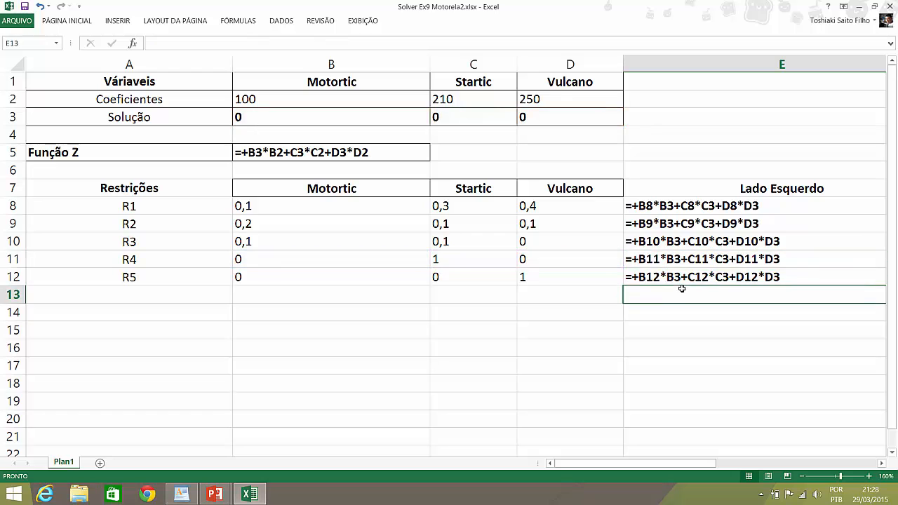
pyautogui.click(679, 279)
pyautogui.click(678, 259)
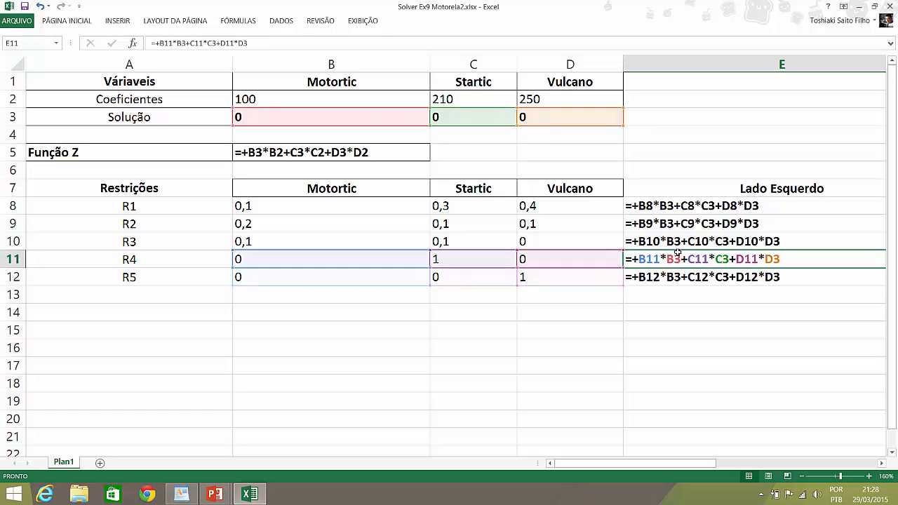
pyautogui.click(677, 242)
pyautogui.click(678, 224)
pyautogui.click(678, 206)
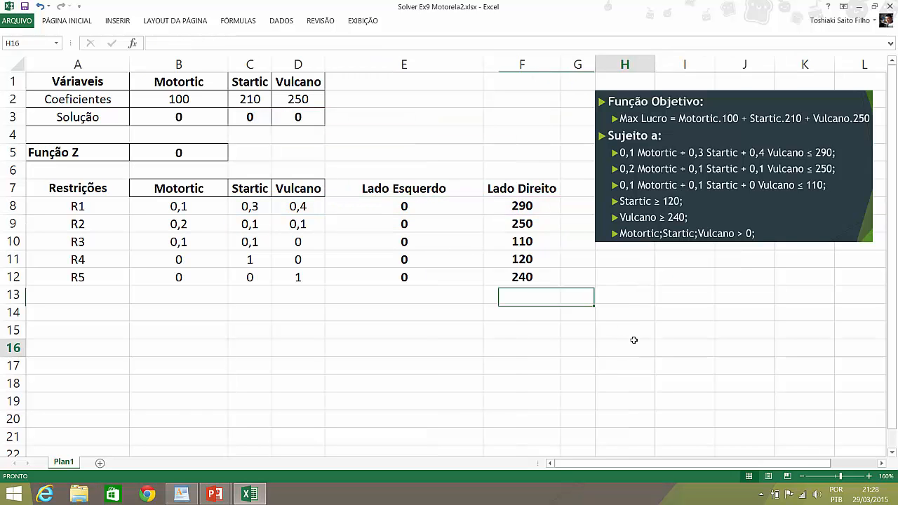
pyautogui.click(631, 344)
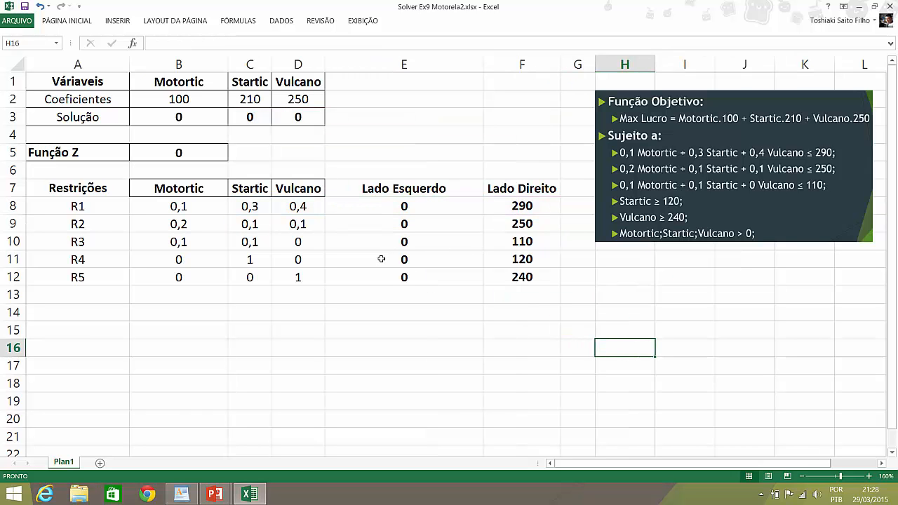
# Apply all borders to the constraints table in A7:F12.
pyautogui.moveTo(67, 191); pyautogui.dragTo(494, 280)
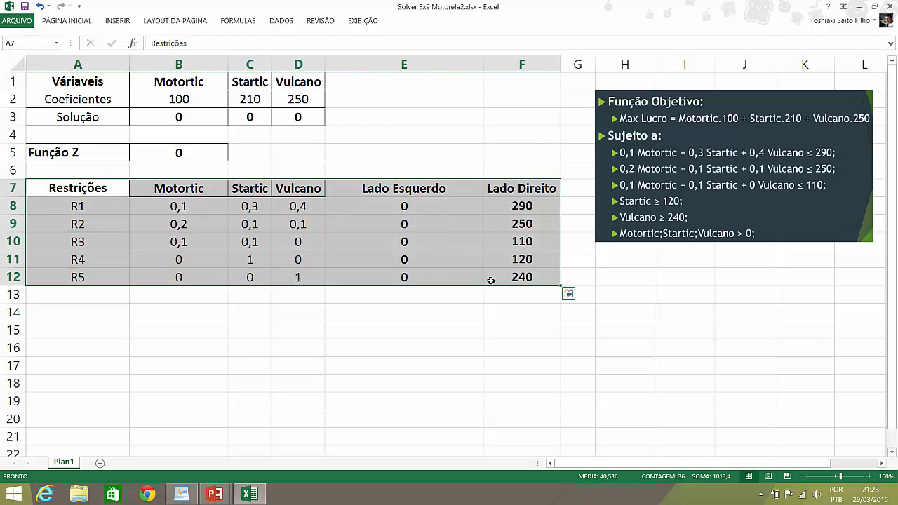
pyautogui.click(60, 20)
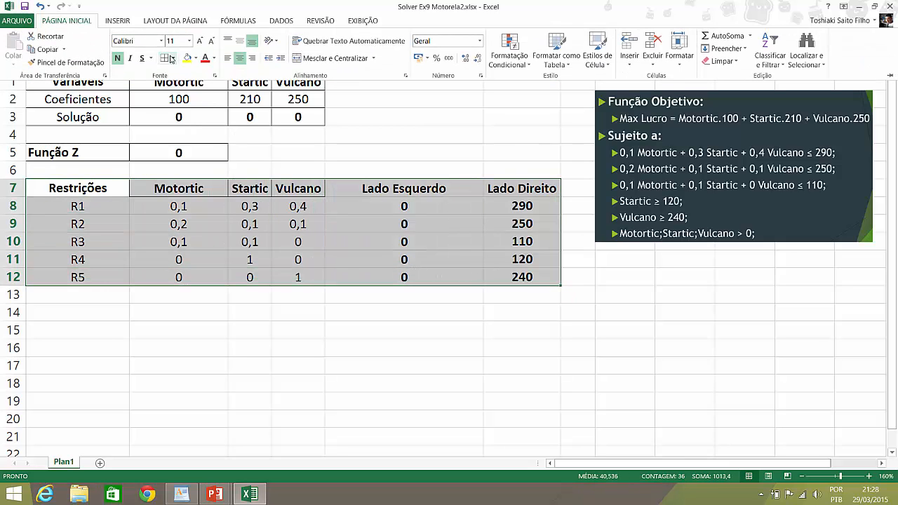
pyautogui.click(367, 312)
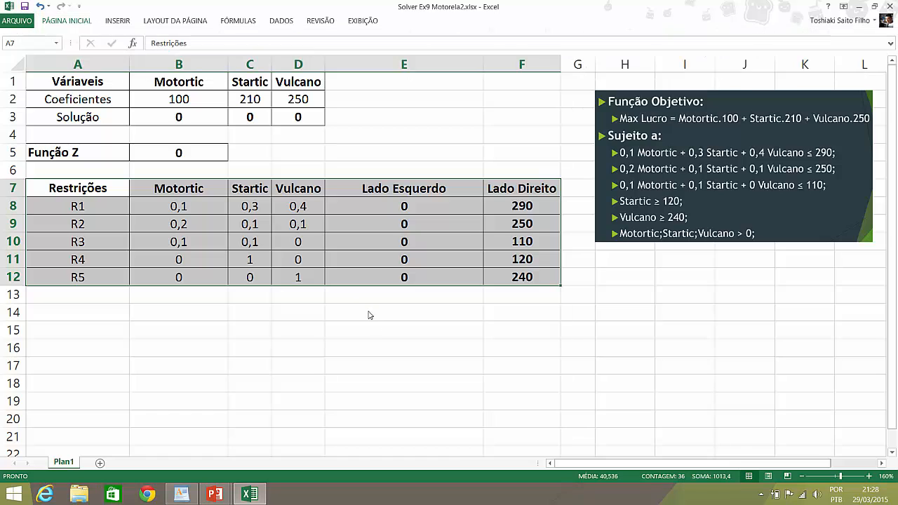
pyautogui.click(710, 349)
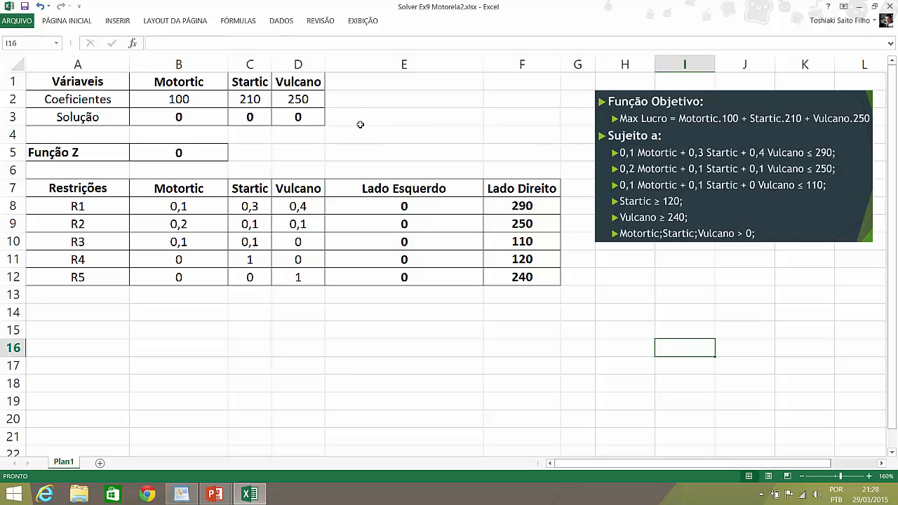
# Open Solver and set the Função Z cell $B$5 as the objective, with the goal Máx.
pyautogui.click(281, 21)
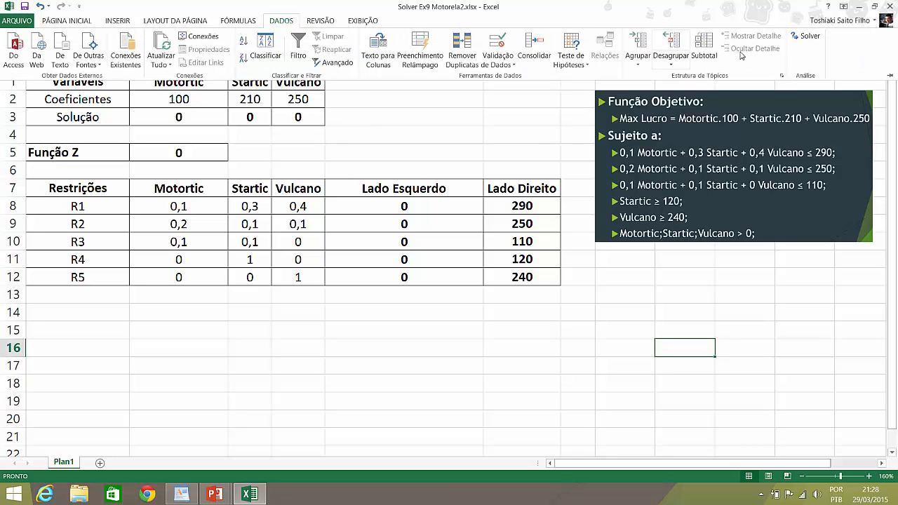
pyautogui.click(806, 37)
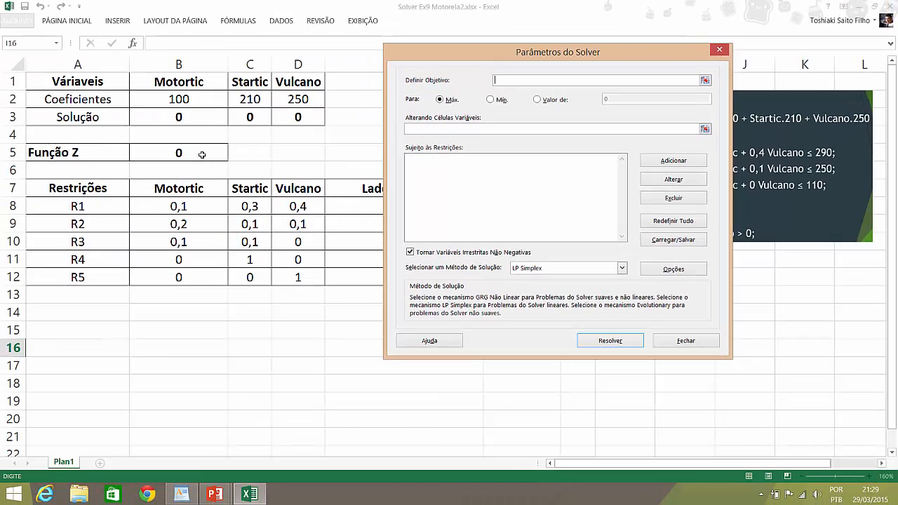
pyautogui.click(201, 154)
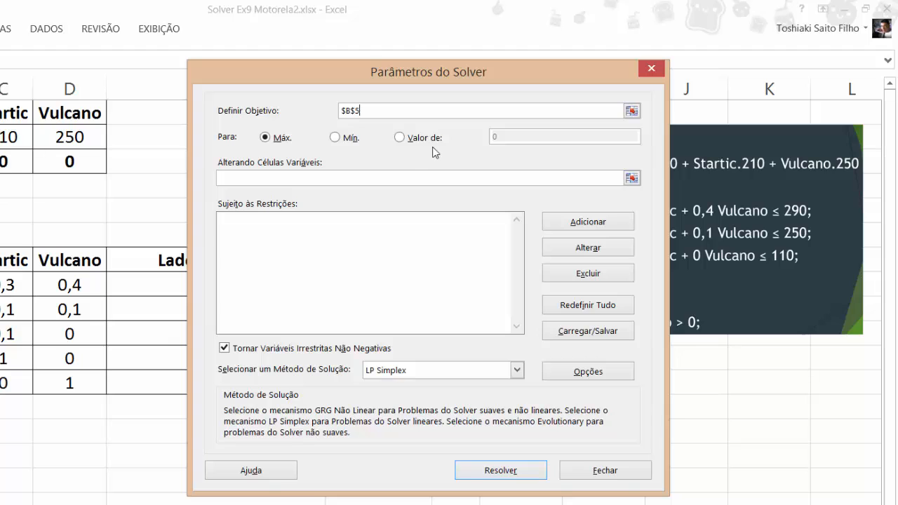
pyautogui.moveTo(342, 81); pyautogui.dragTo(134, 84)
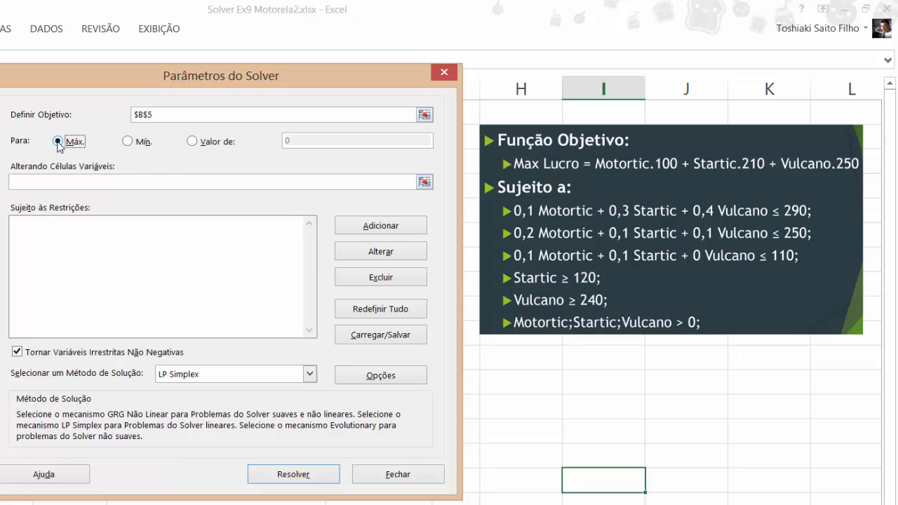
# Set the Solver's variable cells to the Solução range $B$3:$D$3.
pyautogui.moveTo(96, 78); pyautogui.dragTo(360, 73)
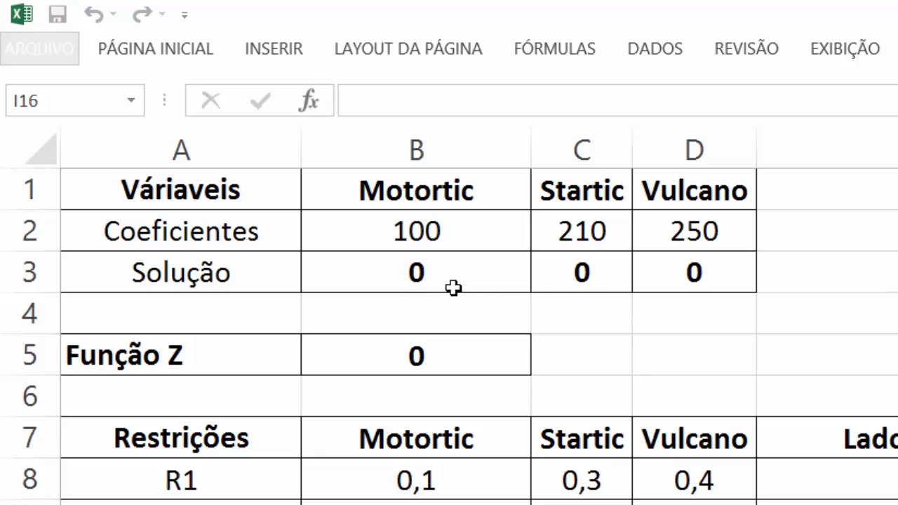
pyautogui.moveTo(391, 272); pyautogui.dragTo(690, 272)
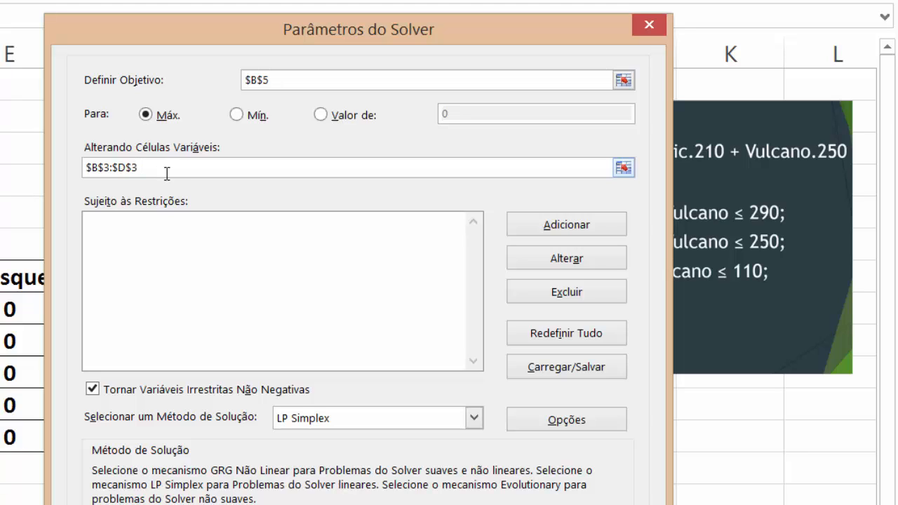
pyautogui.click(140, 239)
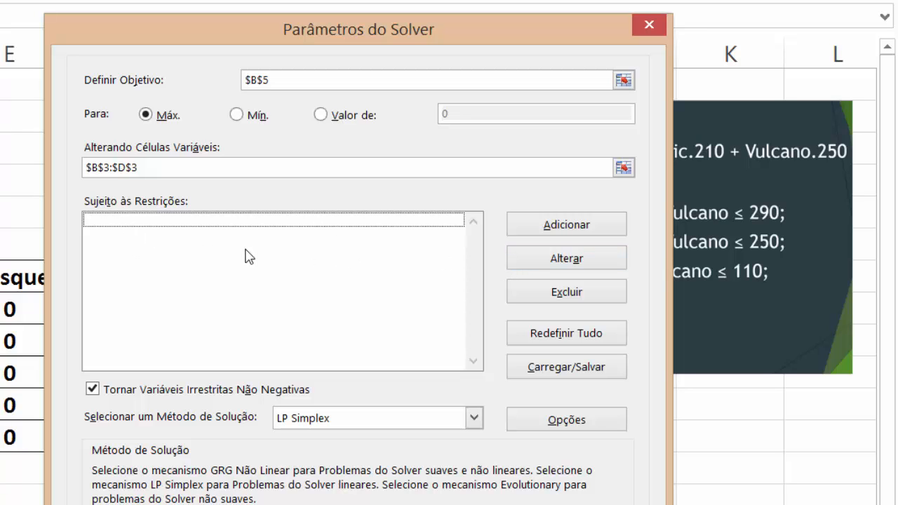
# Add the R1 constraint $E$8 <= $F$8 to the Solver model.
pyautogui.moveTo(230, 27); pyautogui.dragTo(443, 7)
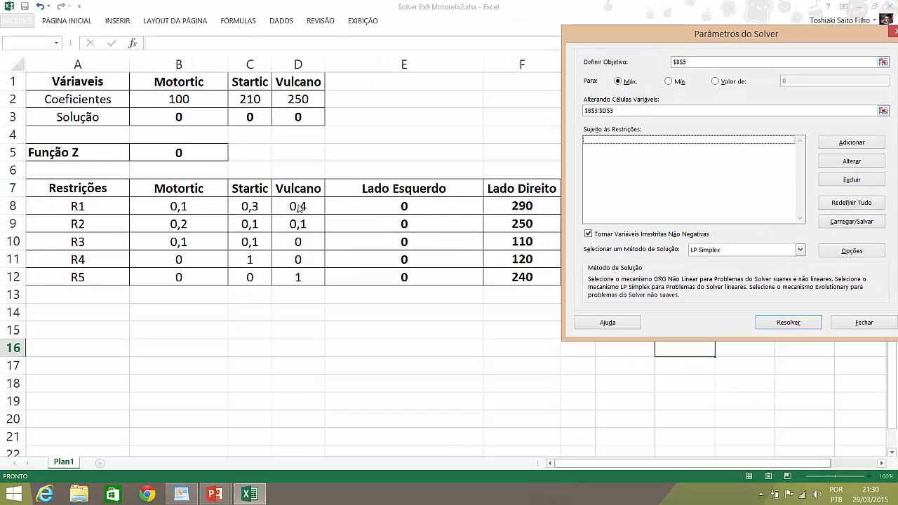
pyautogui.click(836, 146)
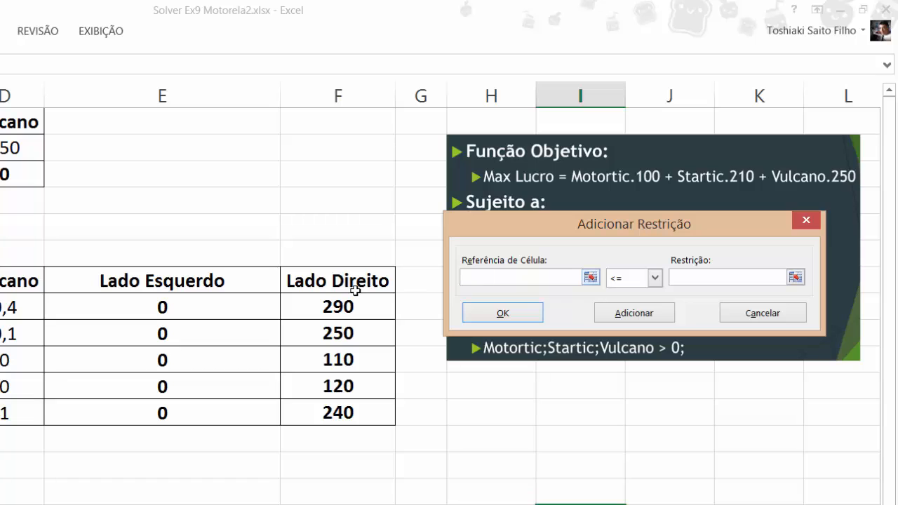
pyautogui.click(184, 306)
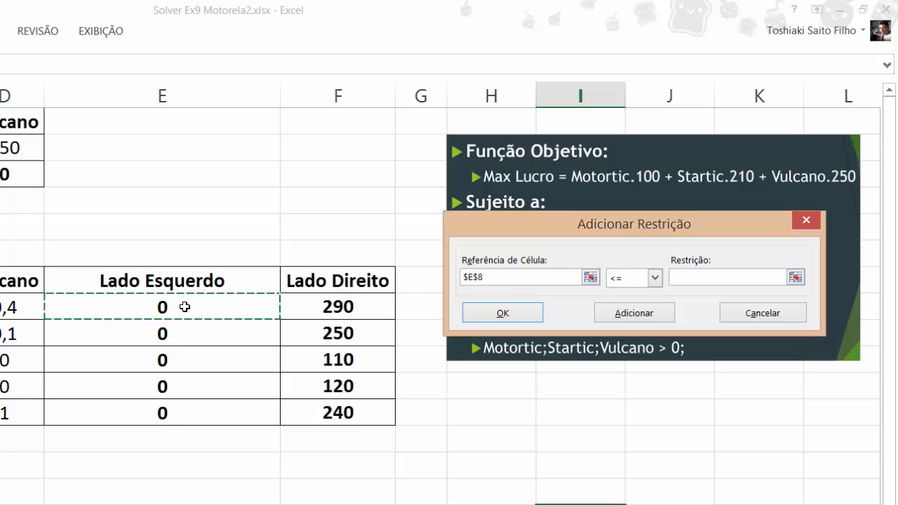
pyautogui.click(681, 277)
pyautogui.click(347, 306)
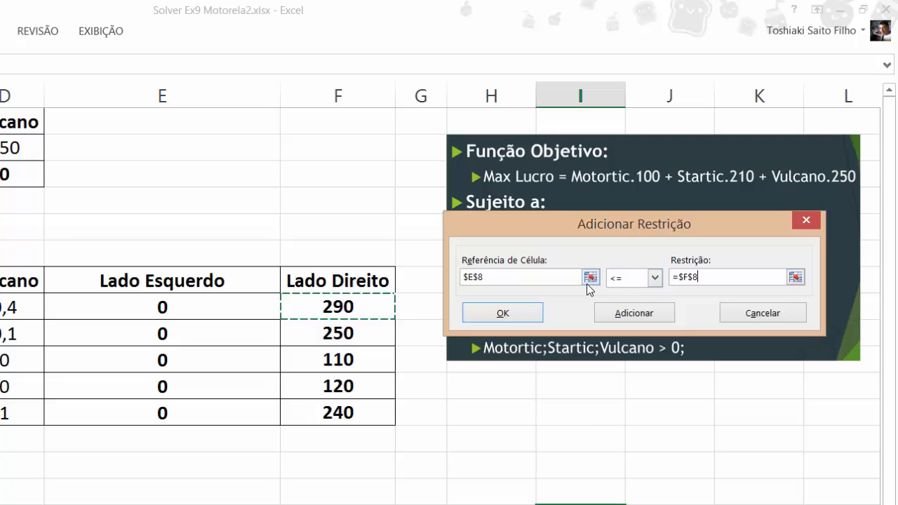
pyautogui.moveTo(594, 232); pyautogui.dragTo(601, 390)
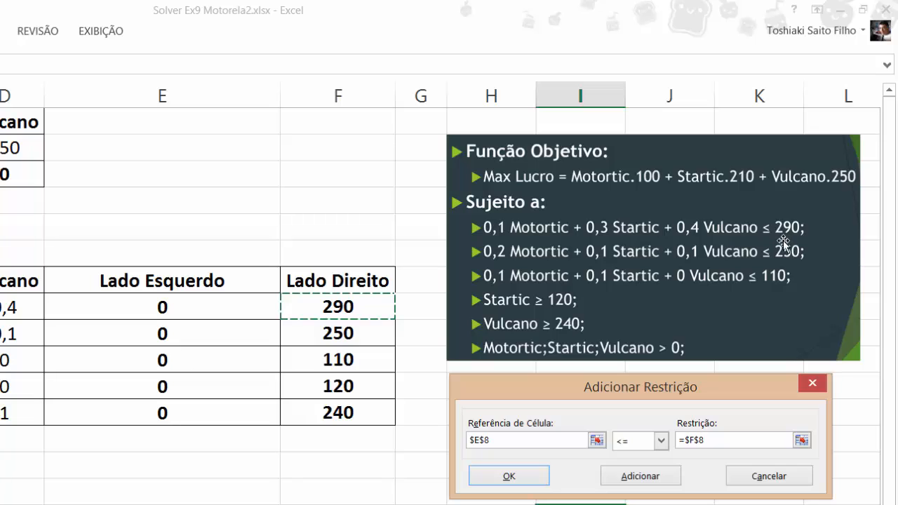
pyautogui.click(661, 441)
pyautogui.click(639, 461)
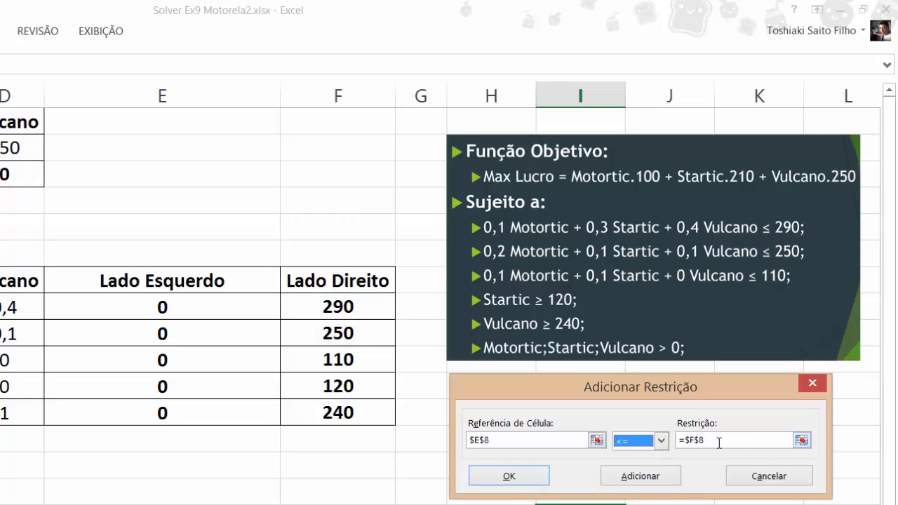
pyautogui.click(638, 477)
# Add the R2 constraint $E$9 <= $F$9 to the Solver model.
pyautogui.click(172, 335)
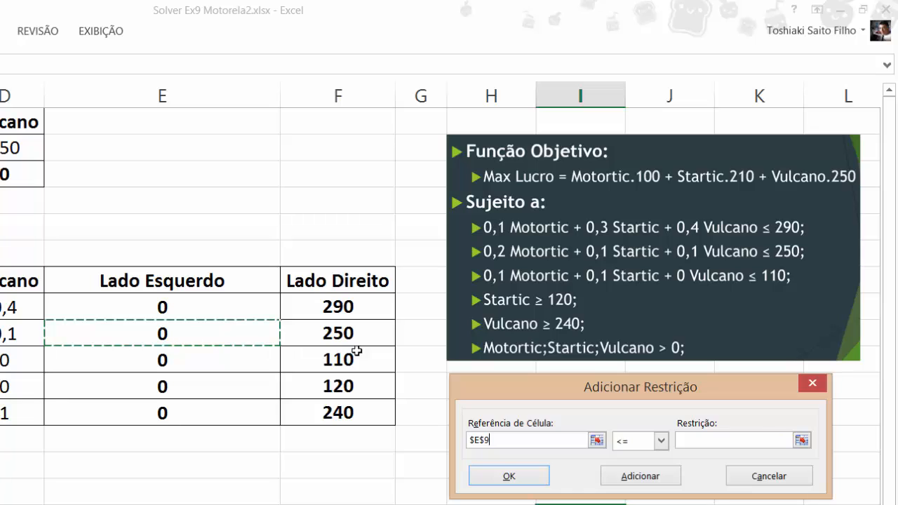
pyautogui.click(661, 441)
pyautogui.click(647, 459)
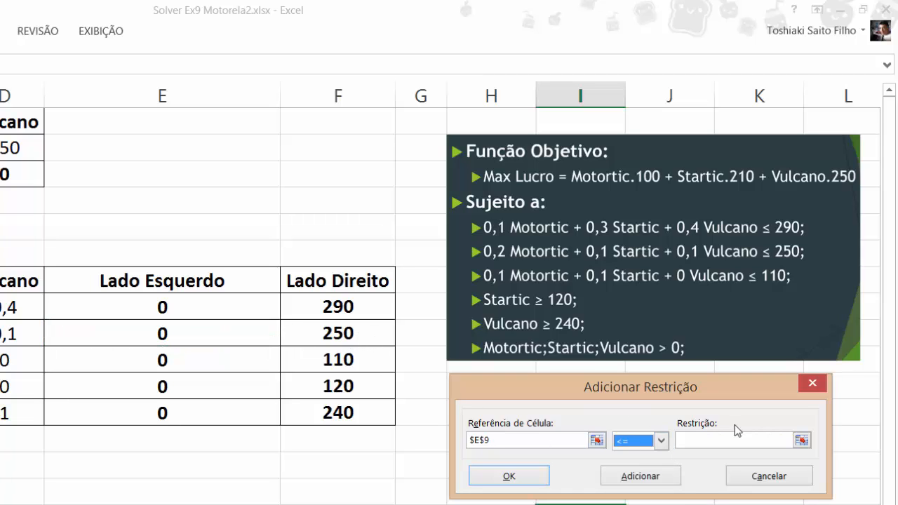
pyautogui.click(703, 441)
pyautogui.click(334, 336)
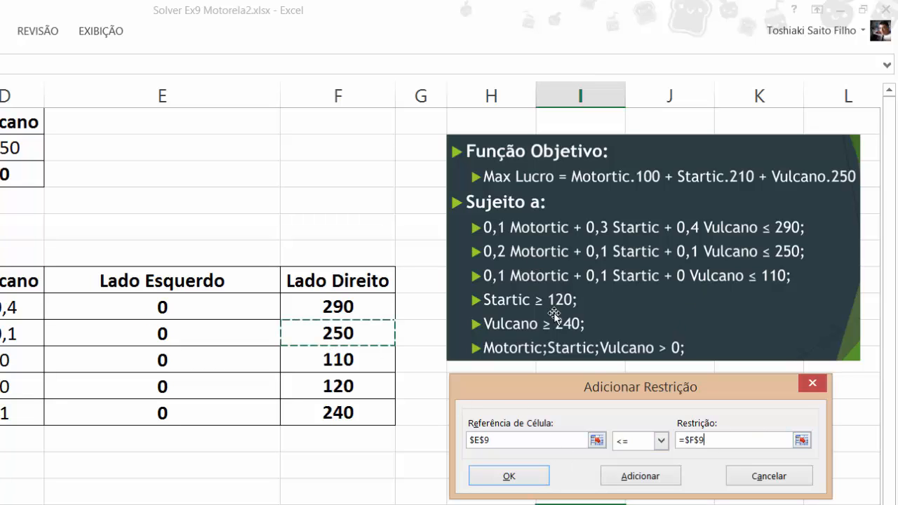
pyautogui.click(633, 471)
# Add the R3 constraint $E$10 <= $F$10 to the Solver model.
pyautogui.click(161, 359)
pyautogui.click(660, 440)
pyautogui.click(621, 456)
pyautogui.press('Tab')
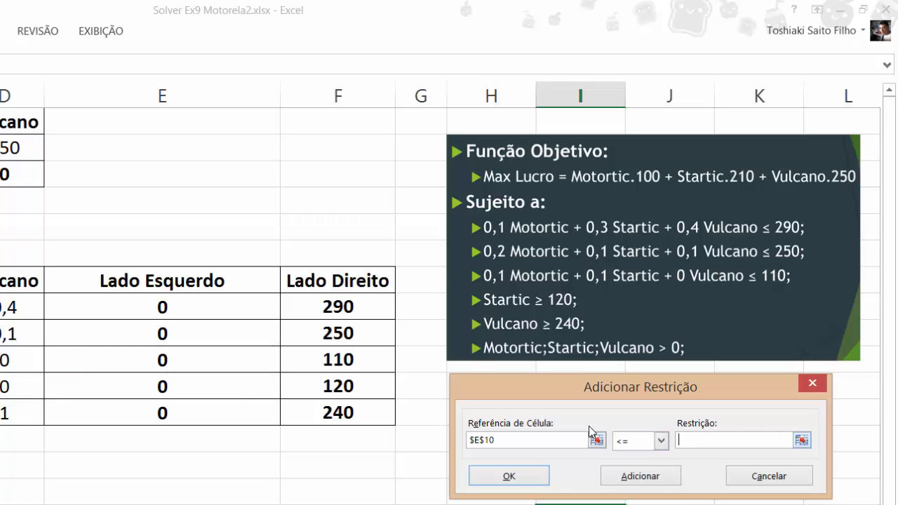
pyautogui.click(331, 359)
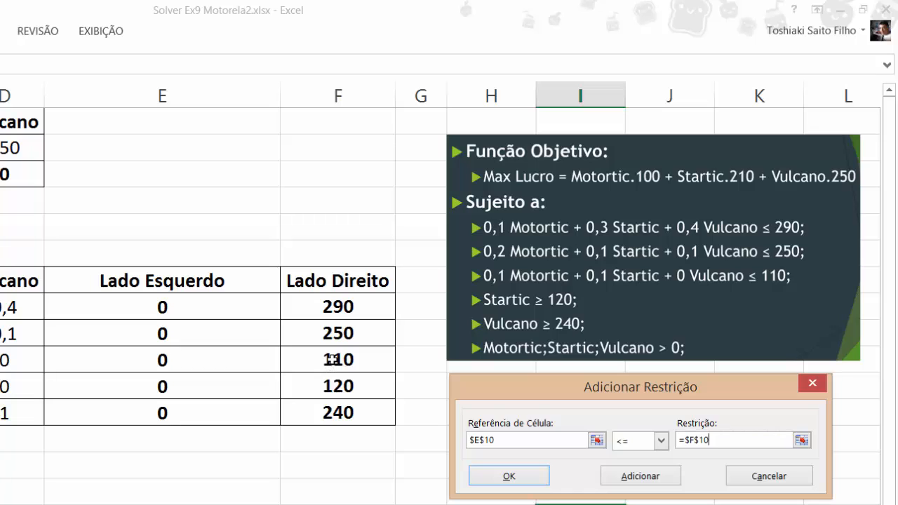
pyautogui.click(627, 475)
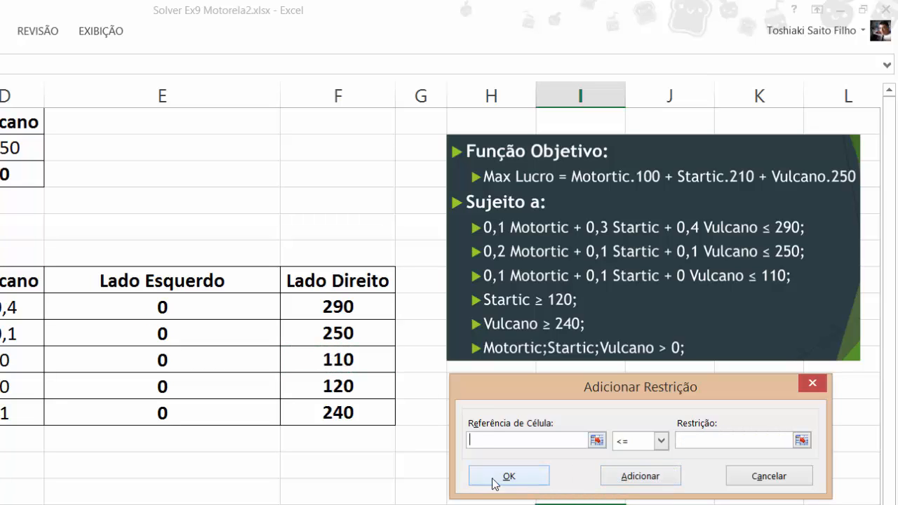
# Add the R4 constraint $E$11 >= $F$11 to the Solver model.
pyautogui.click(167, 386)
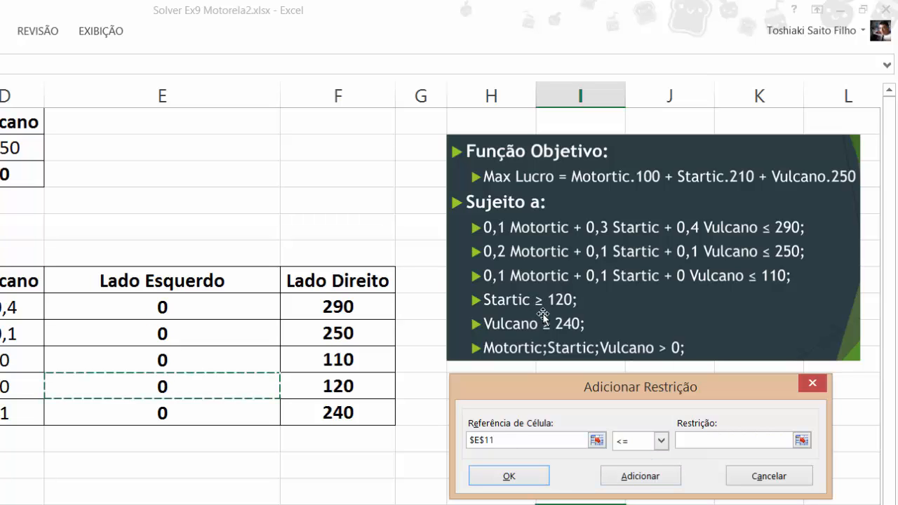
pyautogui.click(661, 440)
pyautogui.click(627, 473)
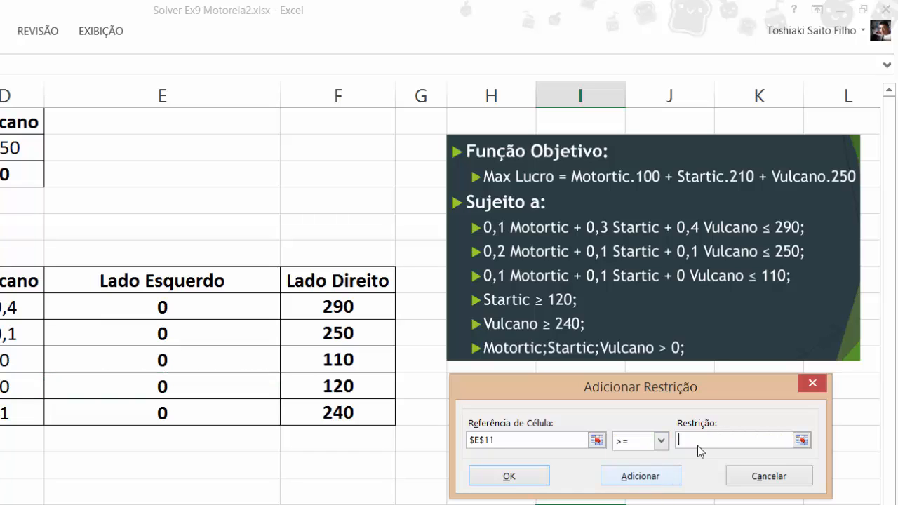
pyautogui.click(355, 386)
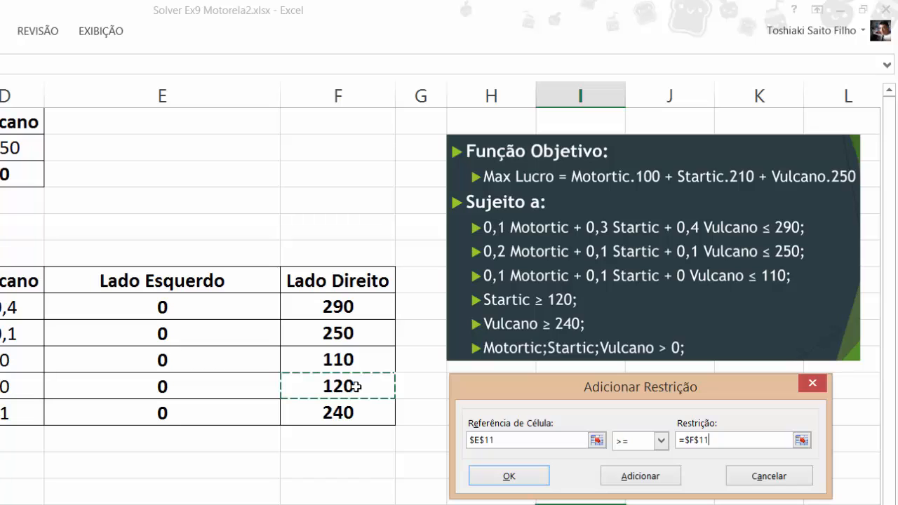
pyautogui.click(645, 479)
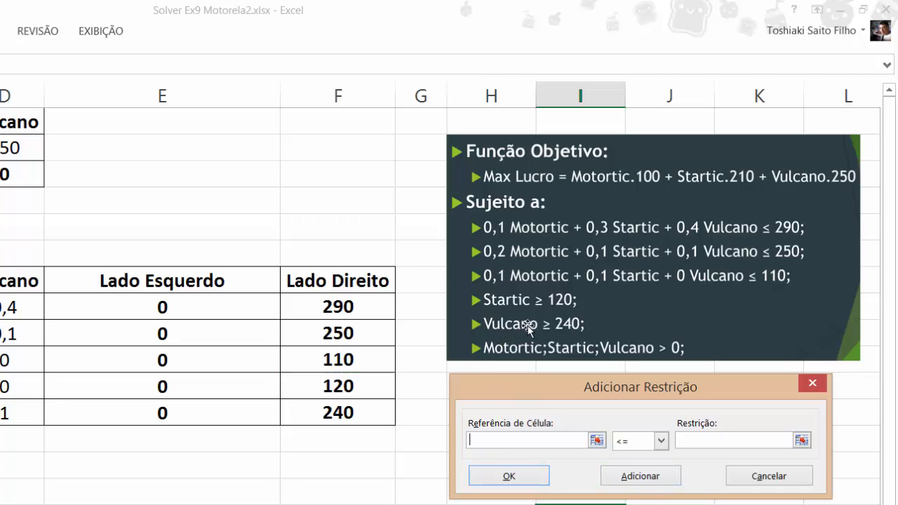
# Add the R5 constraint $E$12 >= $F$12 to the Solver model and finish adding constraints.
pyautogui.click(181, 415)
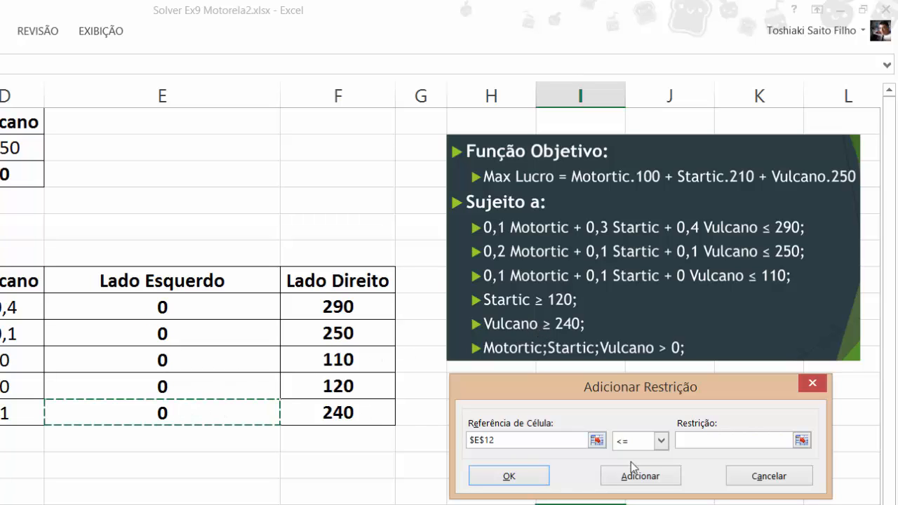
pyautogui.click(661, 442)
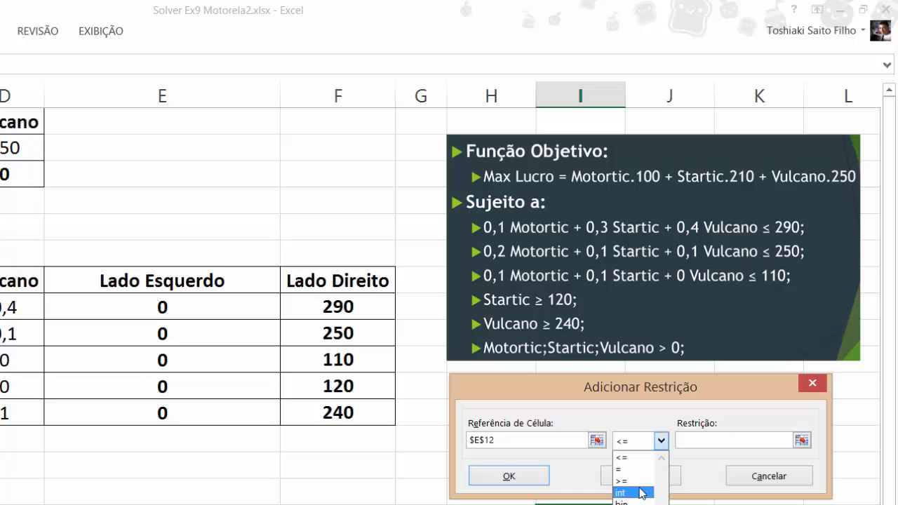
pyautogui.click(662, 480)
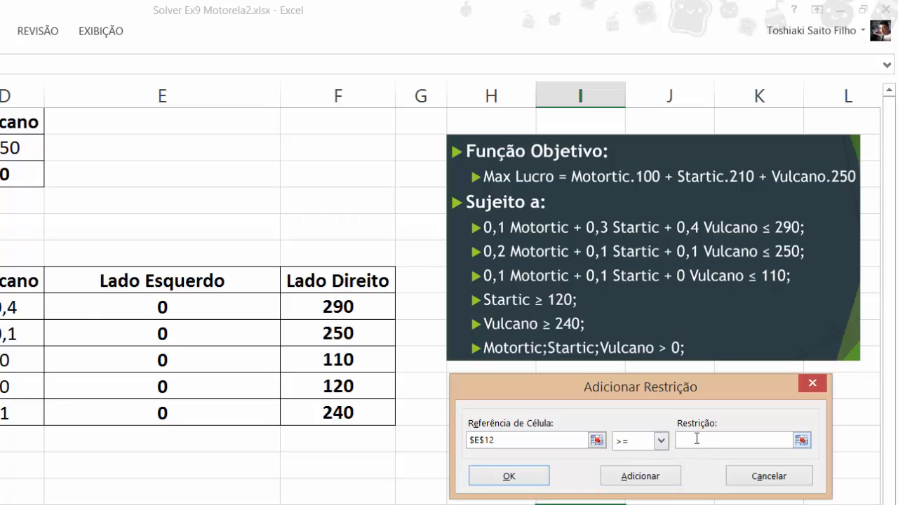
pyautogui.click(337, 413)
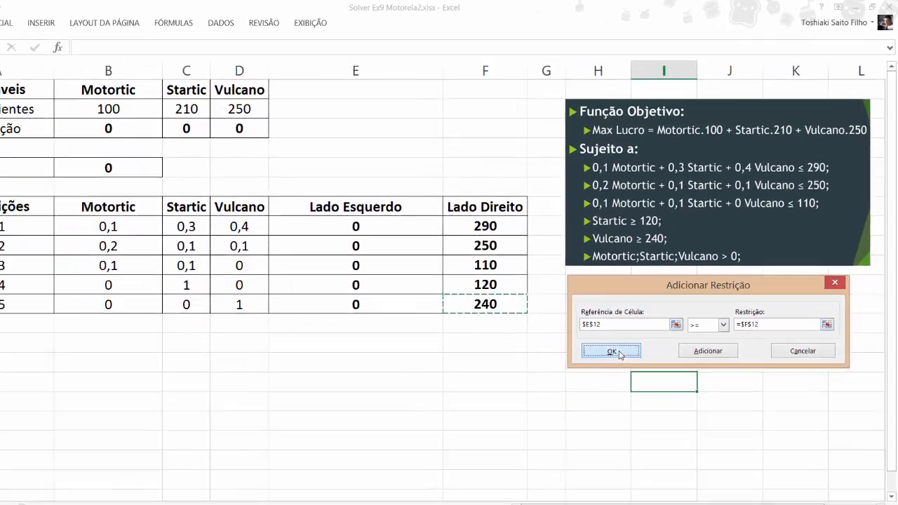
pyautogui.click(611, 351)
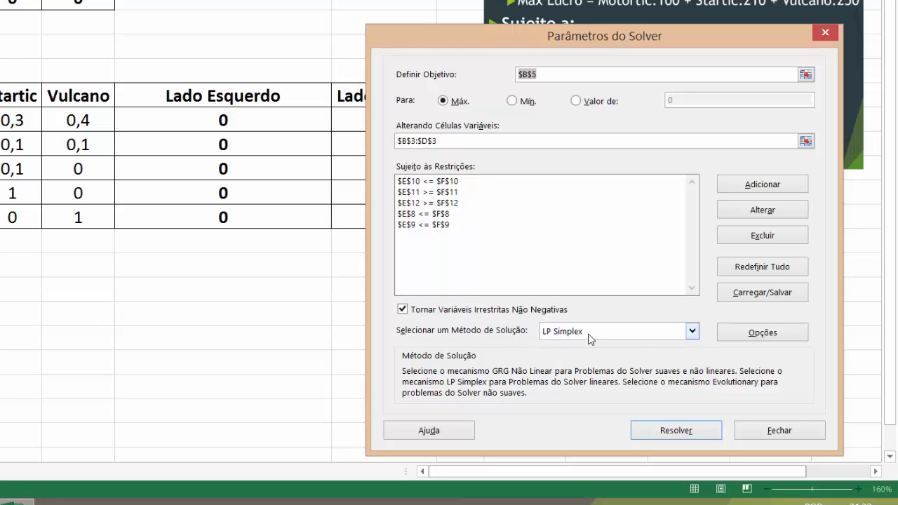
# Choose LP Simplex as the Solver's solving method and review the settings for all methods in the Solver options.
pyautogui.click(693, 331)
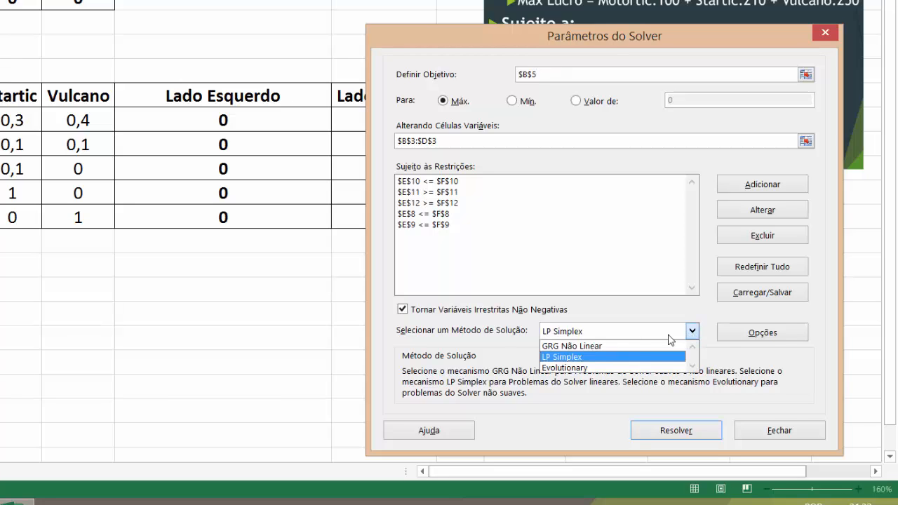
pyautogui.click(584, 357)
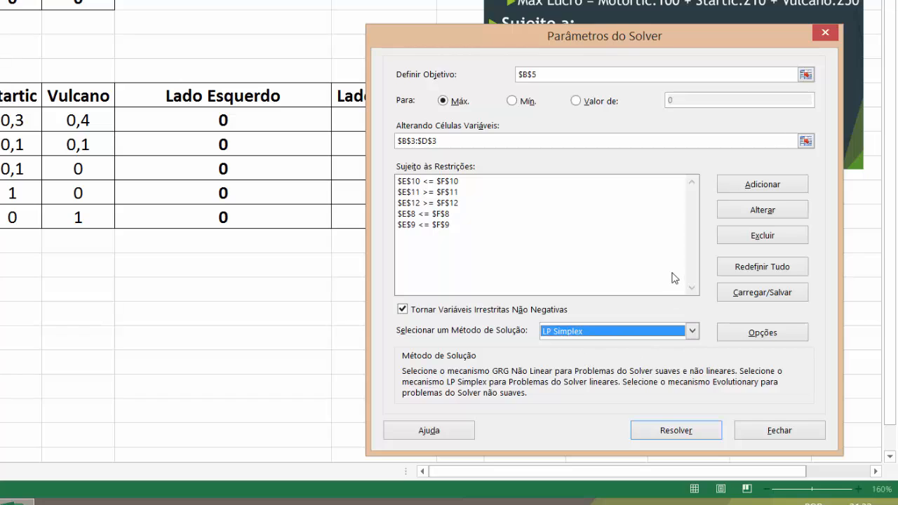
pyautogui.click(693, 336)
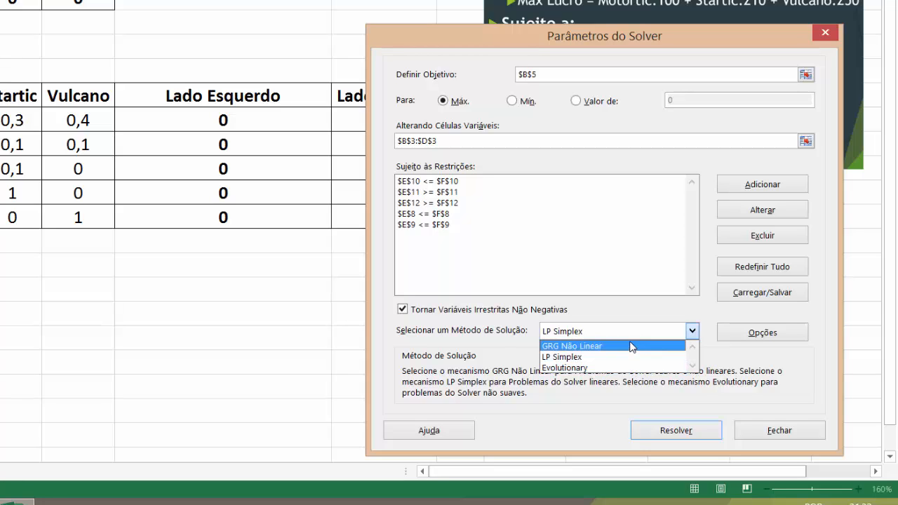
pyautogui.click(569, 357)
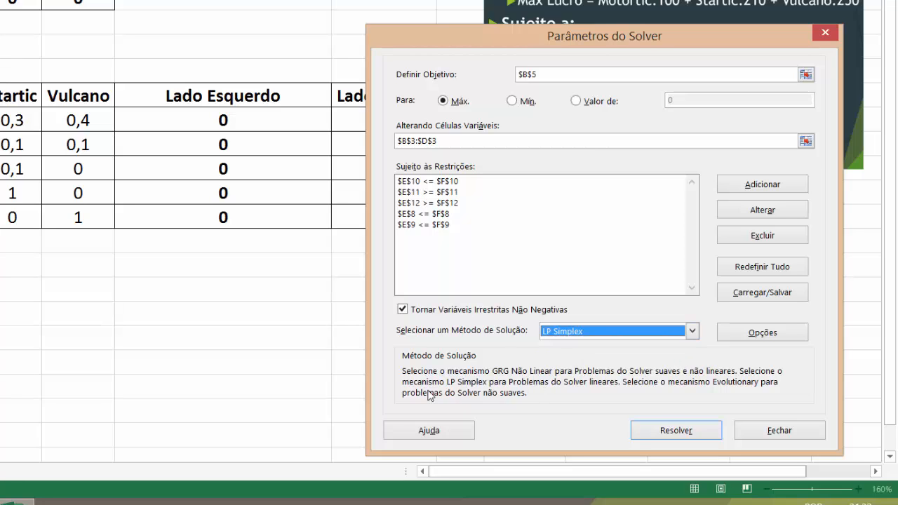
pyautogui.click(752, 334)
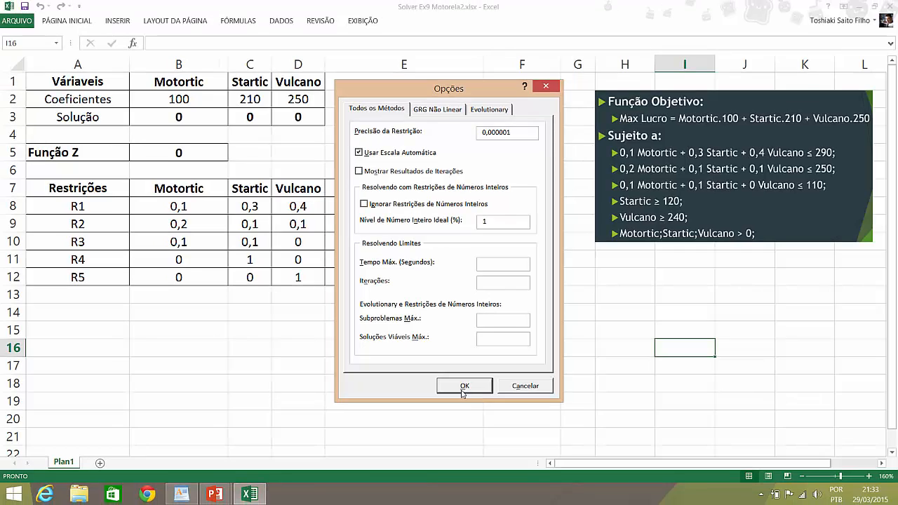
pyautogui.click(305, 435)
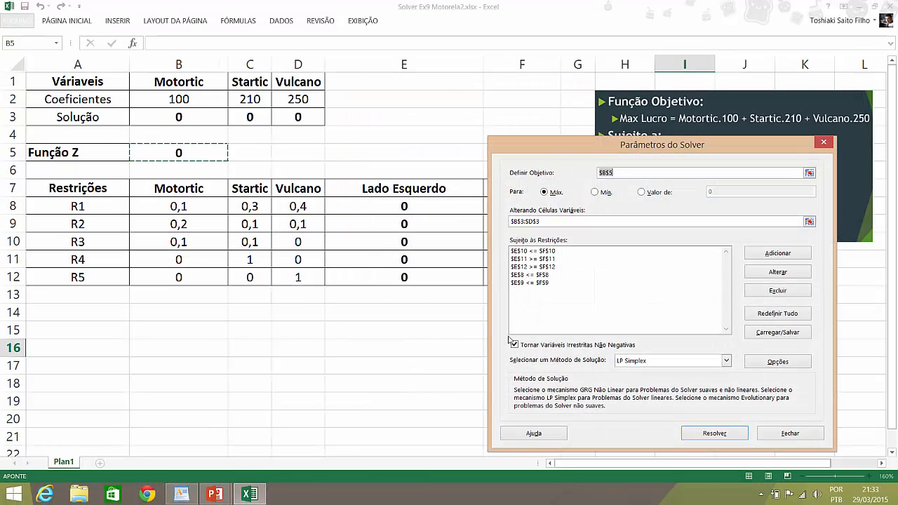
# Solve the model, keep the Solver solution and generate the Resposta report.
pyautogui.moveTo(576, 153); pyautogui.dragTo(527, 98)
pyautogui.click(572, 118)
pyautogui.moveTo(494, 167); pyautogui.dragTo(451, 171)
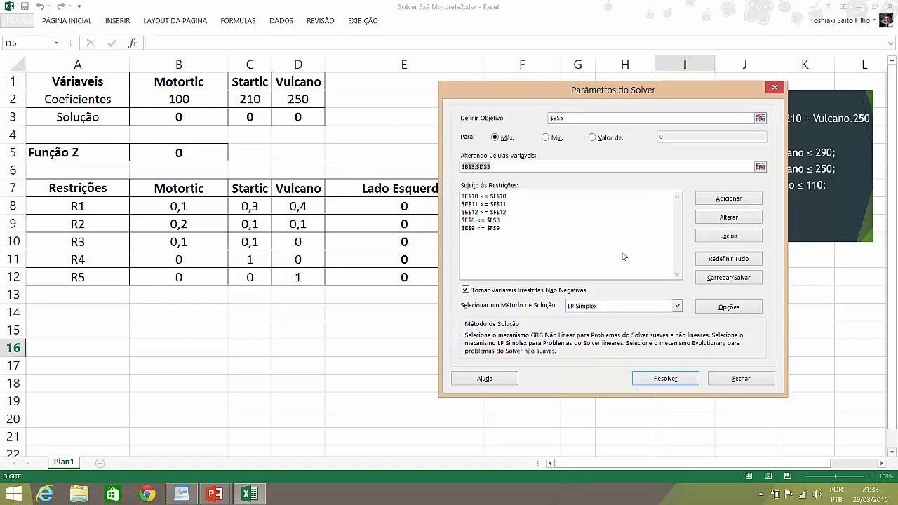
pyautogui.moveTo(553, 100); pyautogui.dragTo(636, 53)
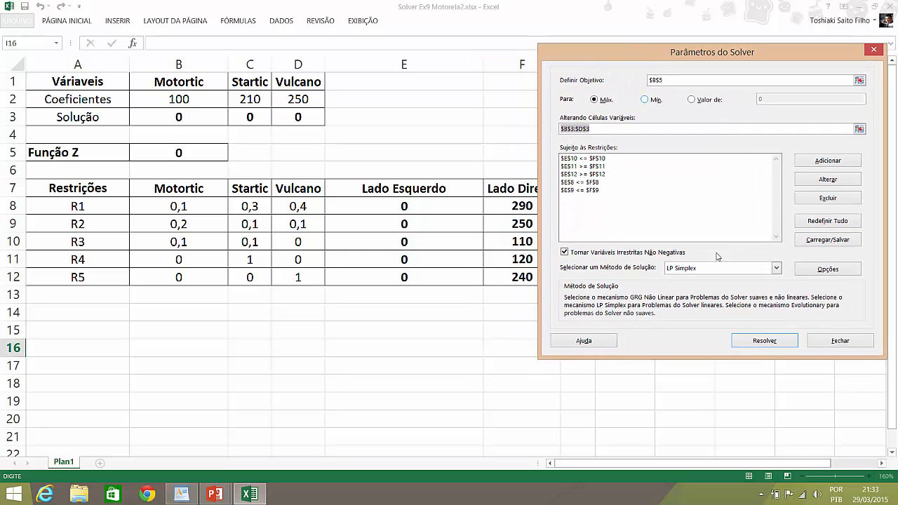
pyautogui.click(747, 342)
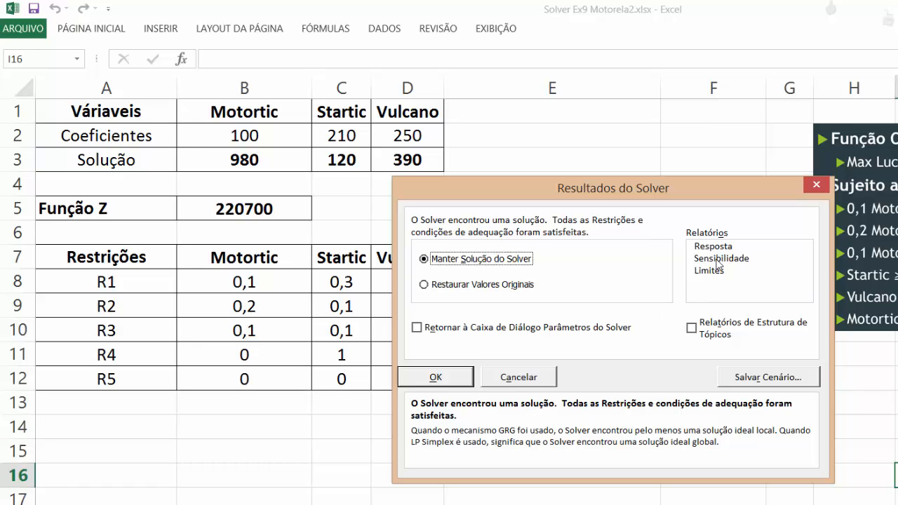
pyautogui.click(715, 247)
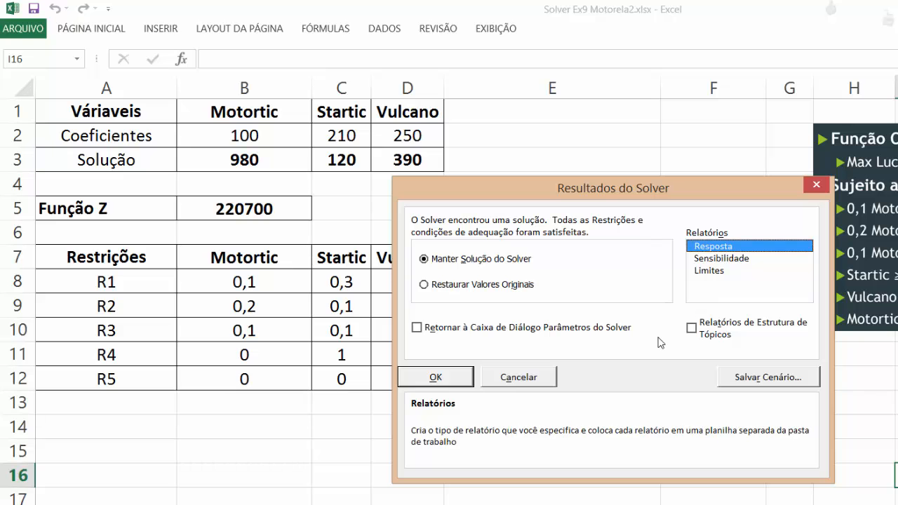
pyautogui.click(447, 385)
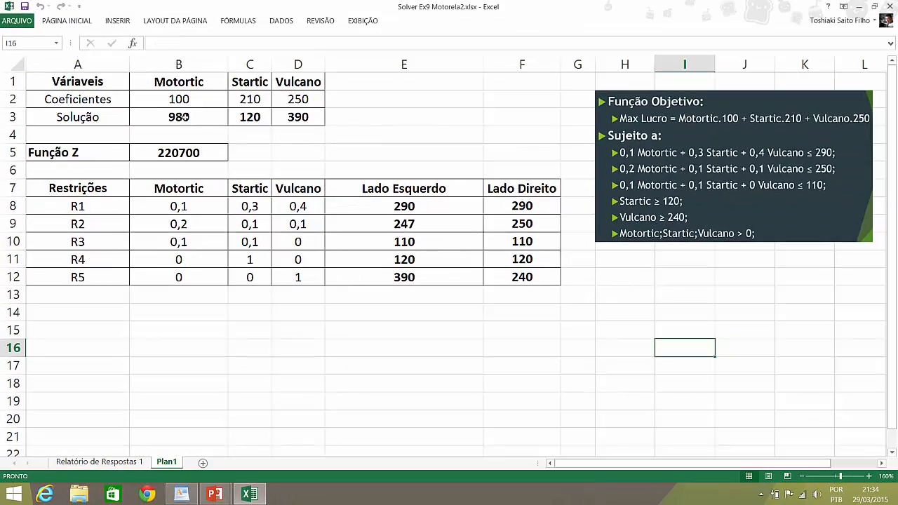
# Examine the solution quantities for Motortic, Startic and Vulcano in B3:D3 and the objective value in B5.
pyautogui.click(181, 117)
pyautogui.click(247, 120)
pyautogui.click(174, 119)
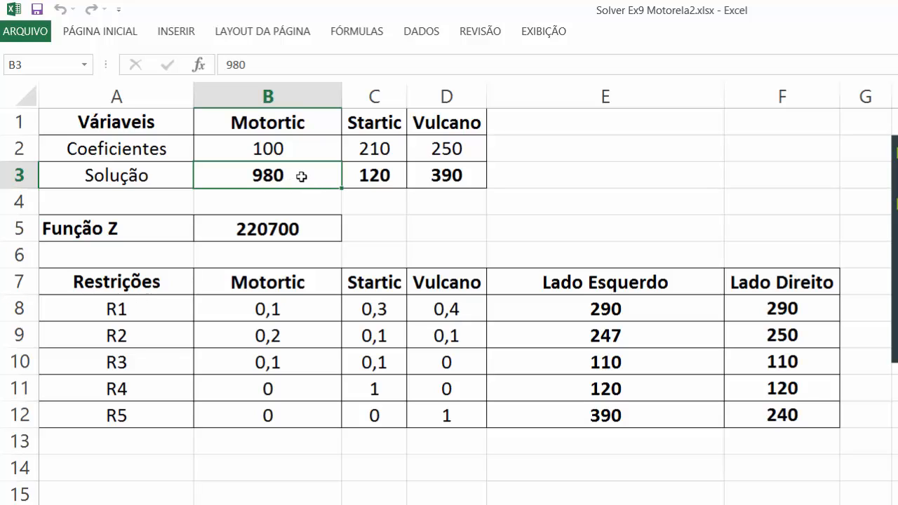
pyautogui.moveTo(274, 178); pyautogui.dragTo(431, 181)
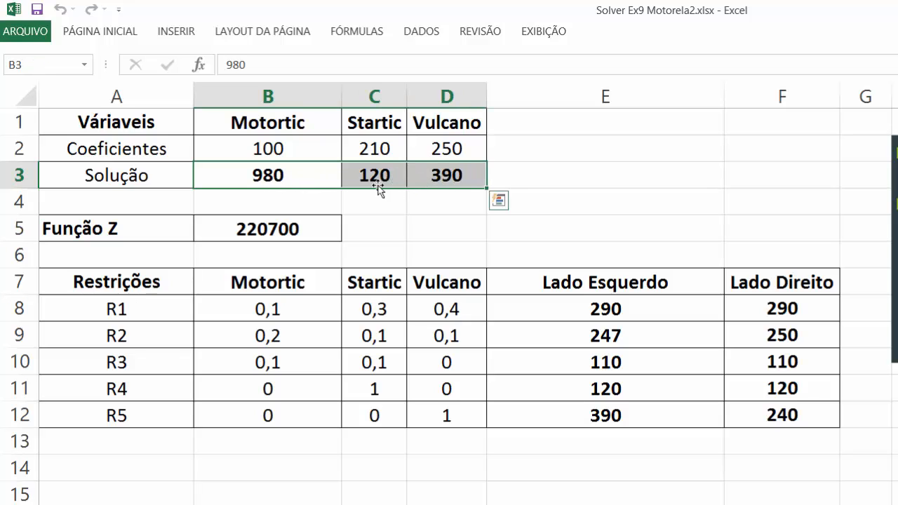
pyautogui.click(284, 174)
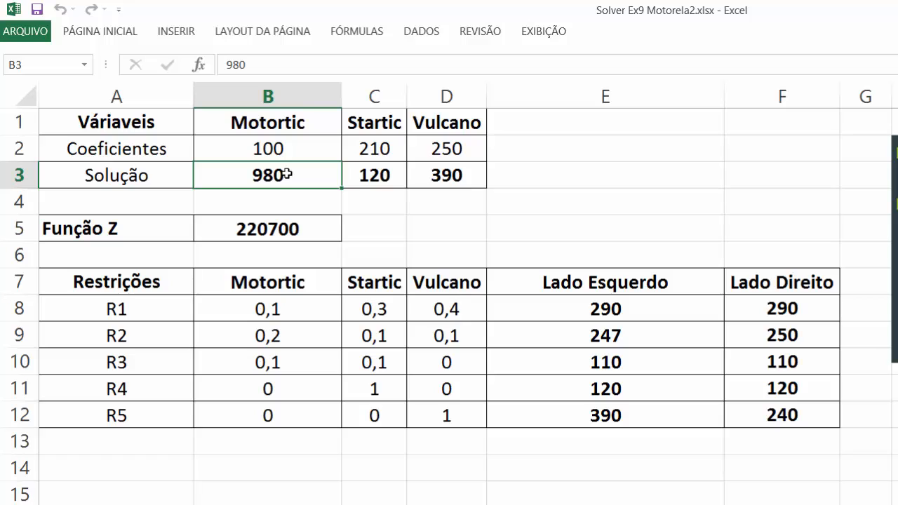
pyautogui.click(376, 177)
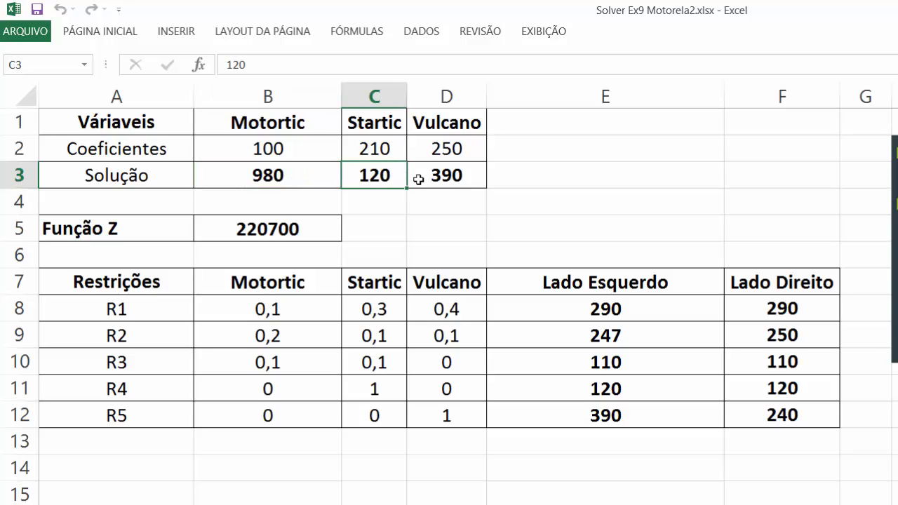
pyautogui.click(444, 173)
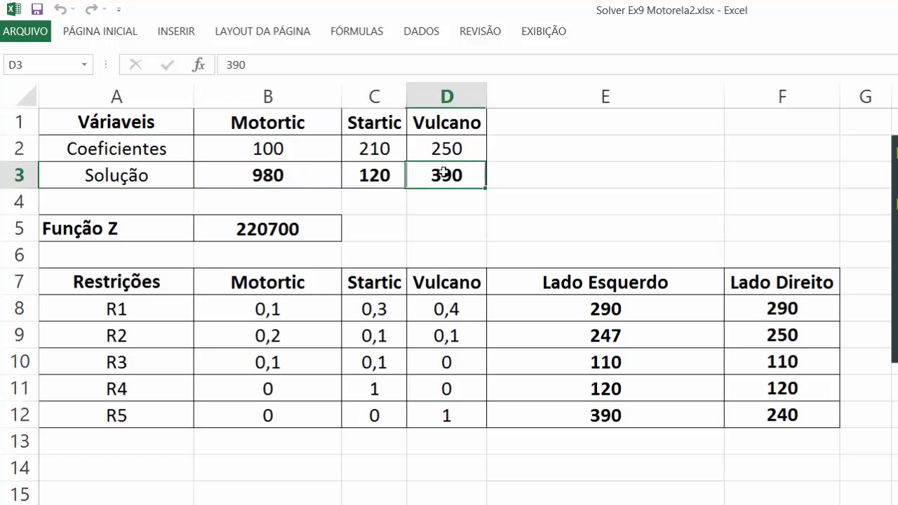
pyautogui.click(275, 235)
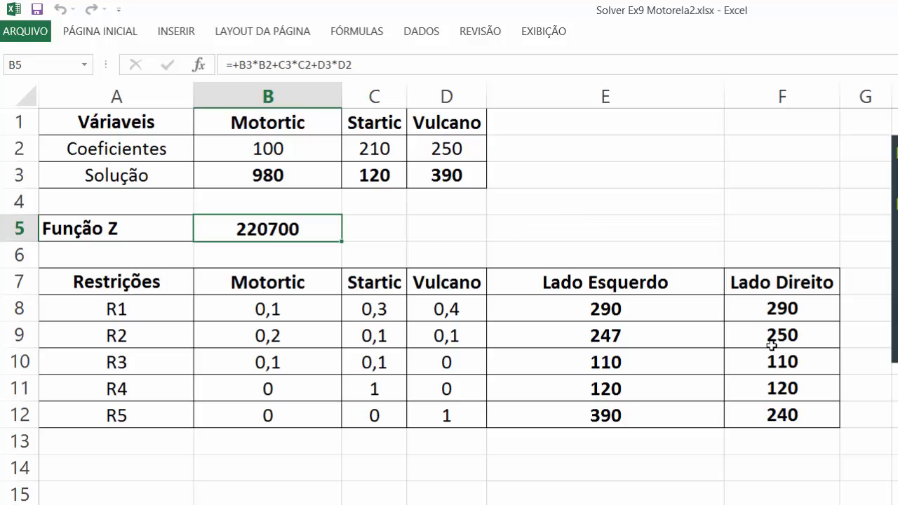
# Compare the Lado Esquerdo results in E8:E12 with the Lado Direito limits in F8:F12 for constraints R1 to R5.
pyautogui.moveTo(782, 277); pyautogui.dragTo(782, 415)
pyautogui.click(824, 243)
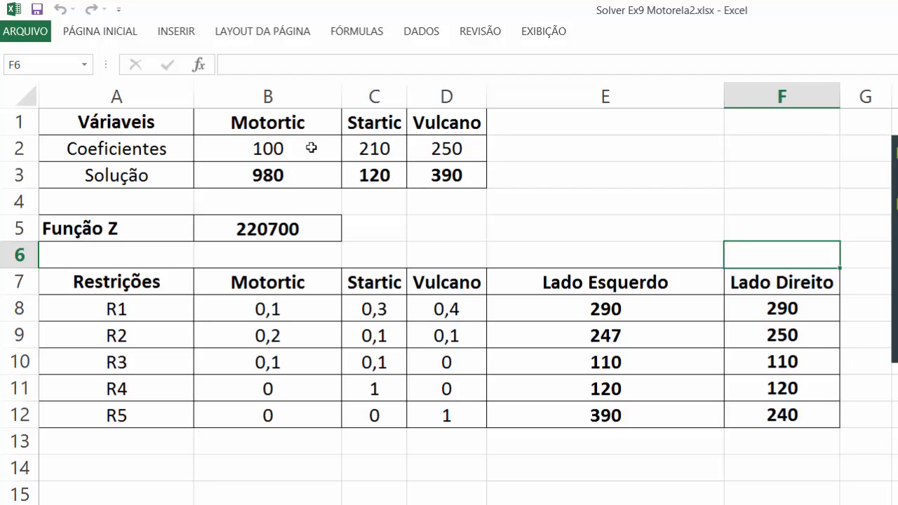
pyautogui.click(641, 314)
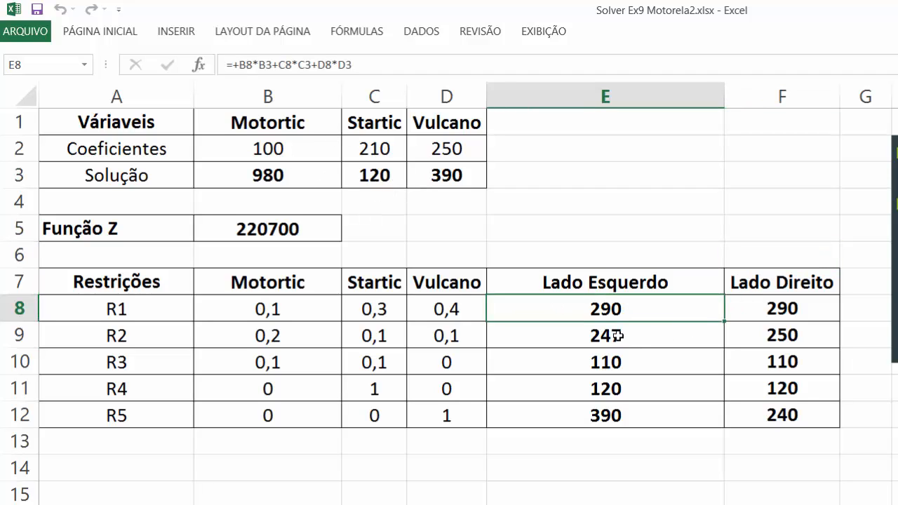
pyautogui.click(617, 335)
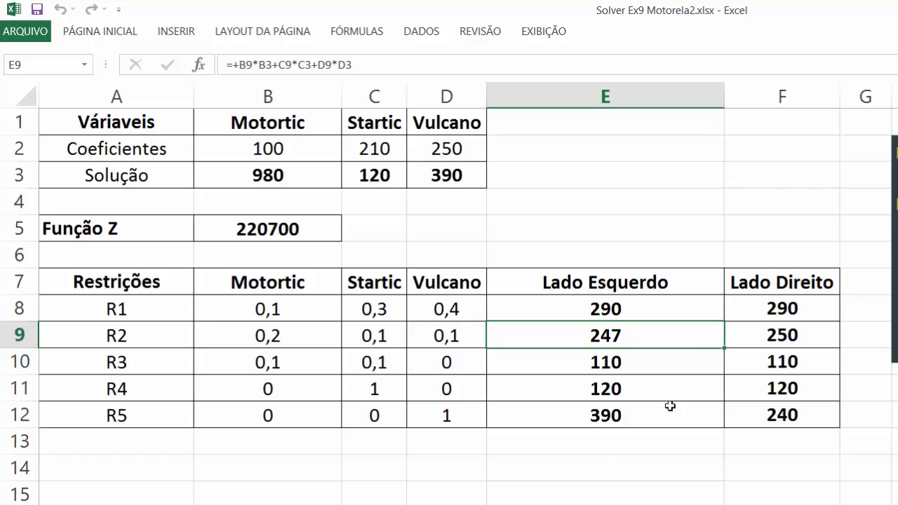
pyautogui.click(609, 310)
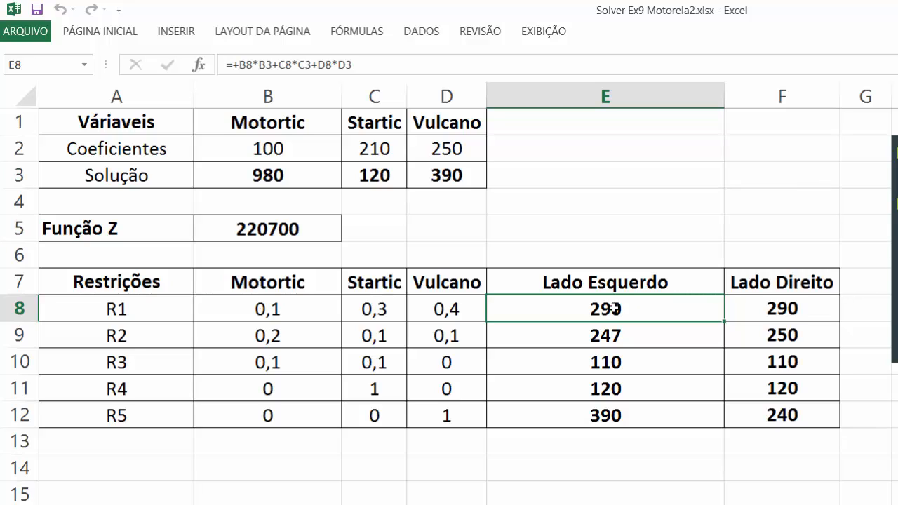
pyautogui.click(757, 306)
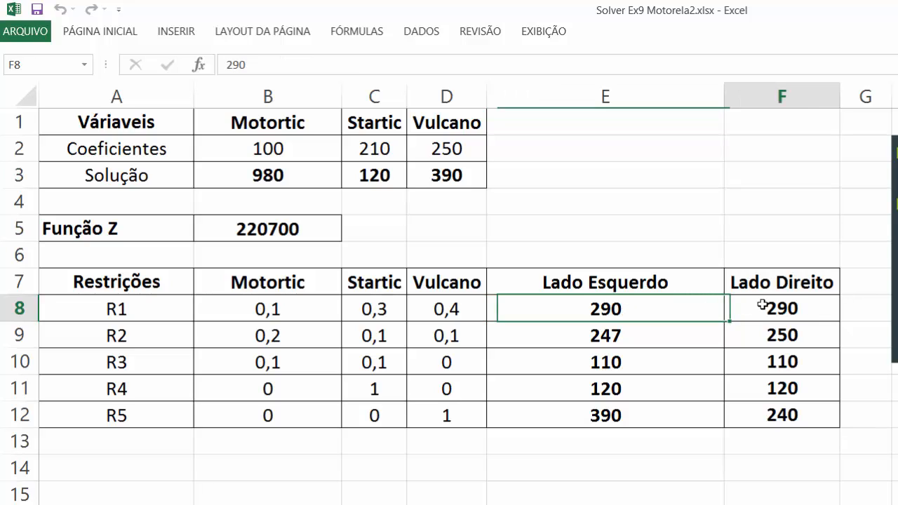
pyautogui.click(626, 333)
pyautogui.click(783, 336)
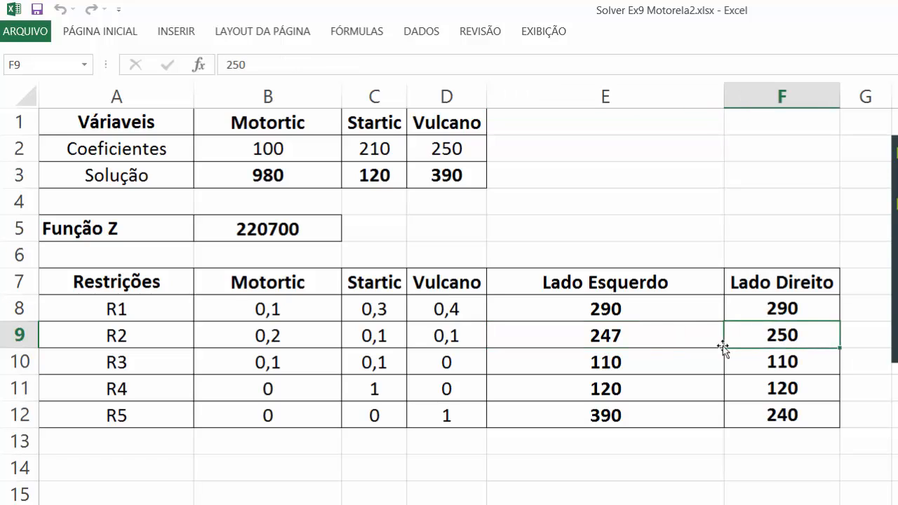
pyautogui.click(626, 360)
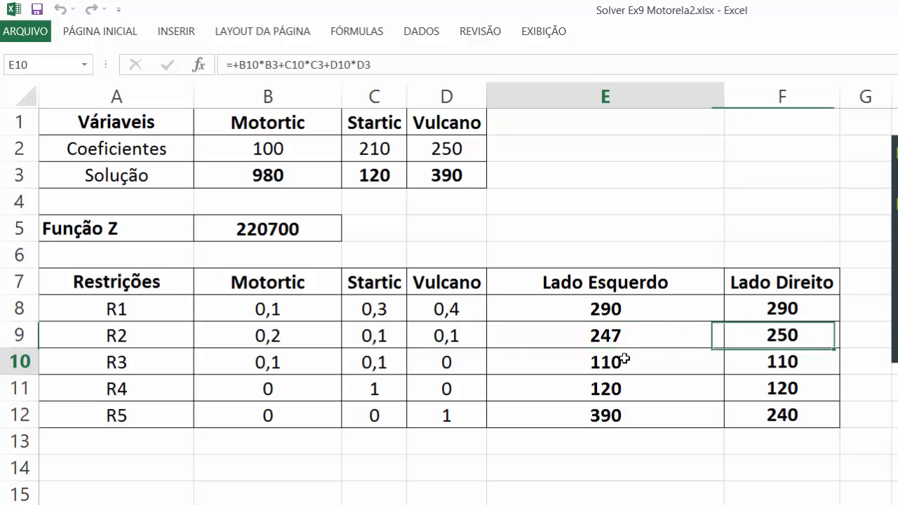
pyautogui.click(780, 361)
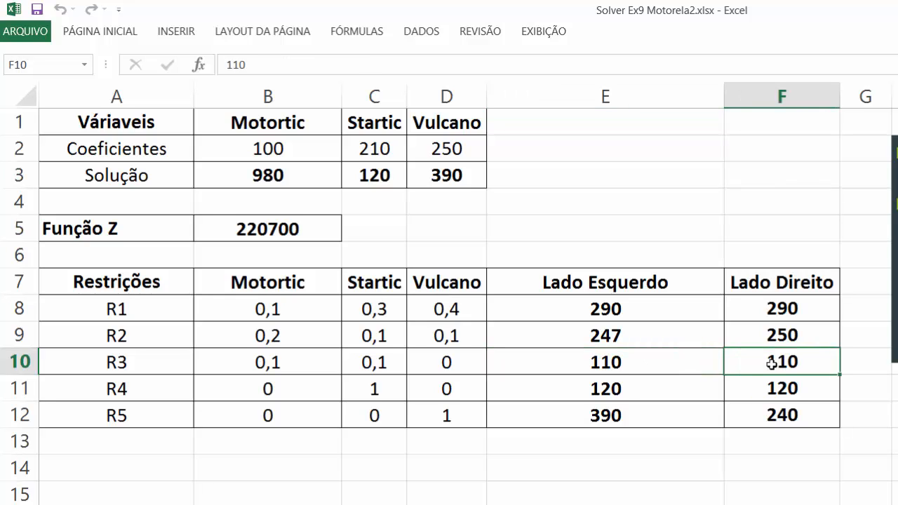
pyautogui.click(616, 392)
pyautogui.click(782, 388)
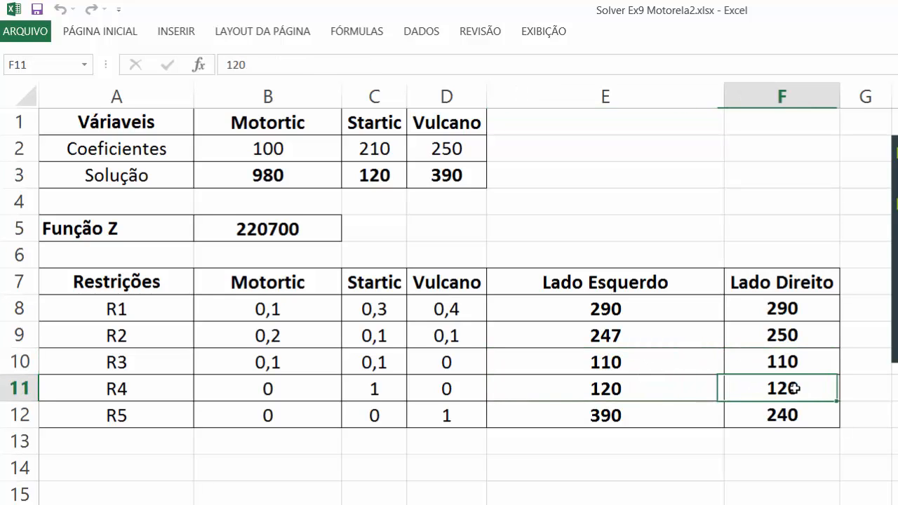
pyautogui.click(605, 389)
pyautogui.click(796, 389)
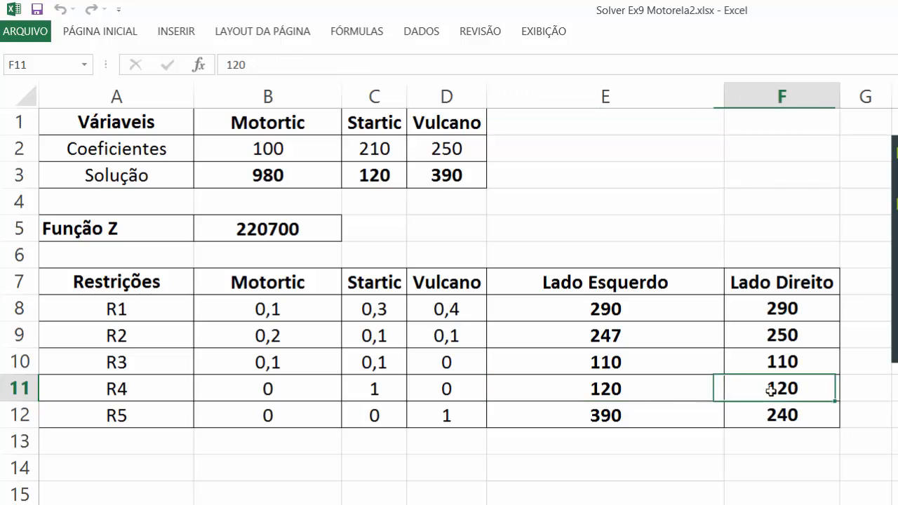
pyautogui.click(610, 418)
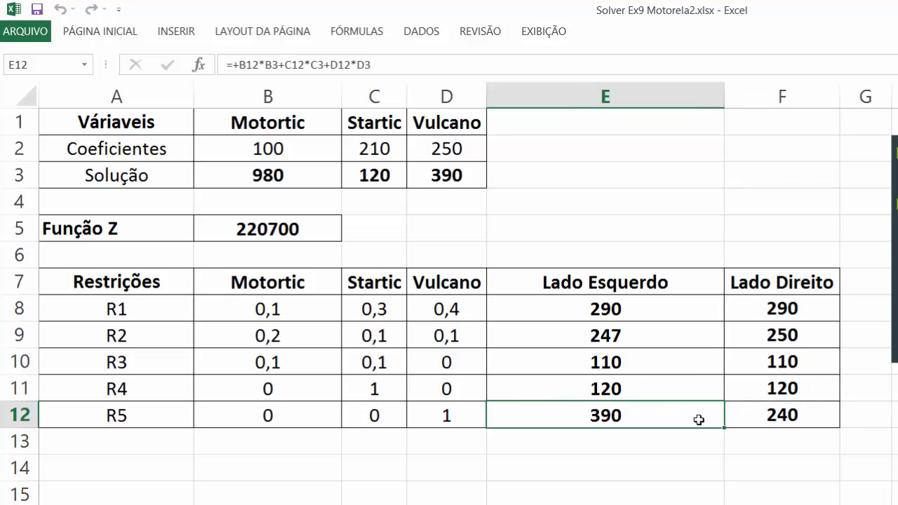
pyautogui.click(806, 416)
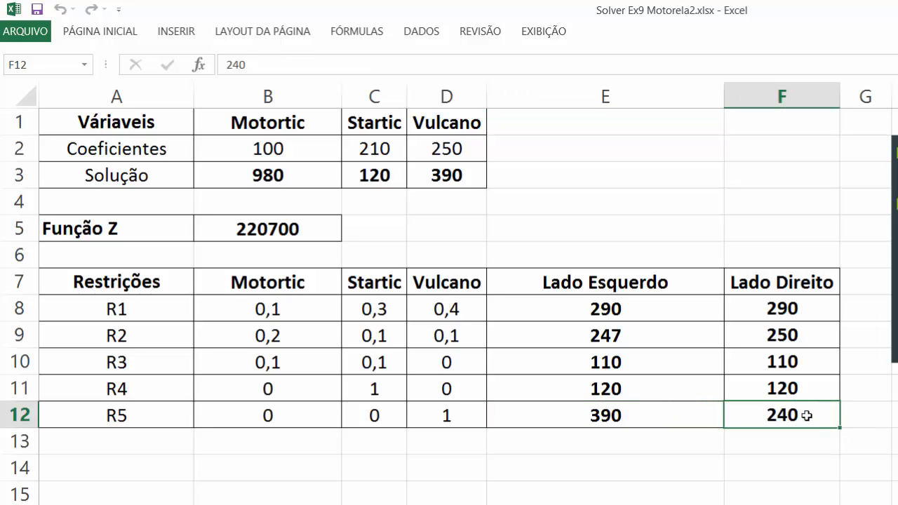
pyautogui.click(607, 414)
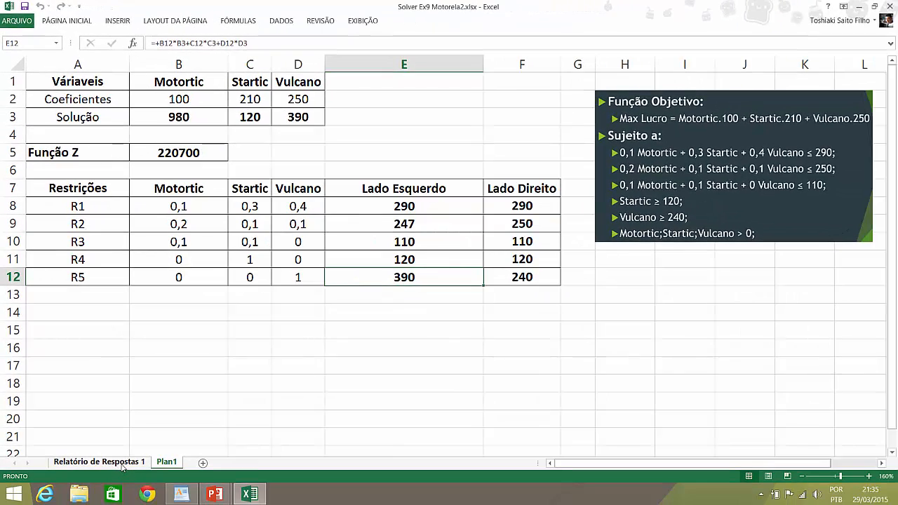
# Examine the Valor Final figures of the objective and variables and the Margem de Atraso of R5 and R2 in Relatório de Respostas 1.
pyautogui.click(122, 465)
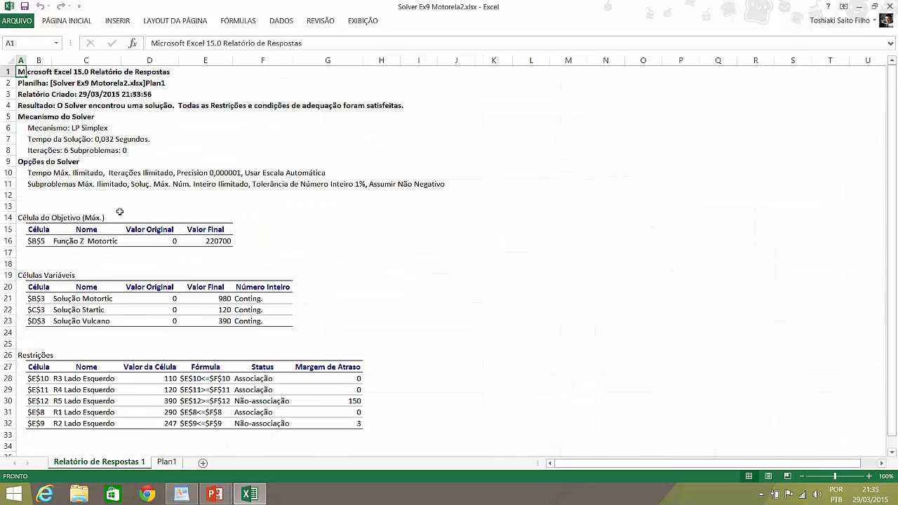
pyautogui.click(222, 241)
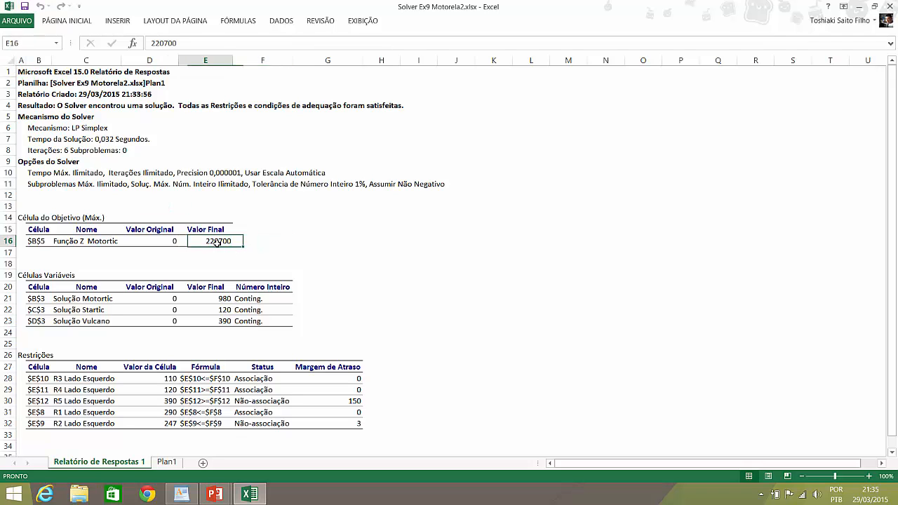
pyautogui.moveTo(219, 296); pyautogui.dragTo(217, 321)
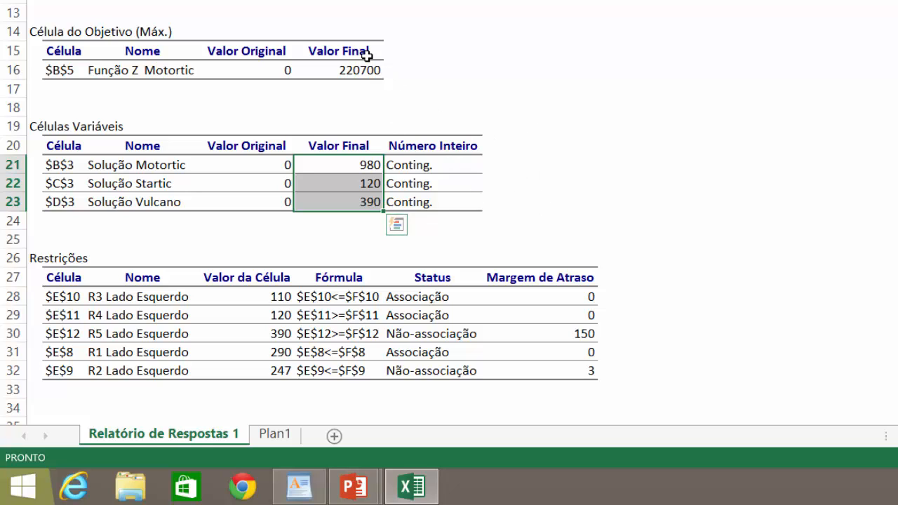
pyautogui.click(617, 220)
pyautogui.click(690, 221)
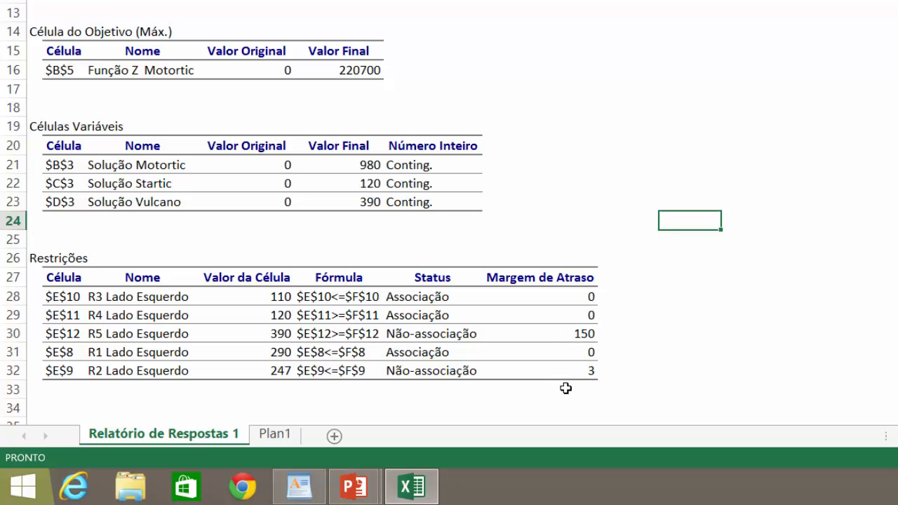
pyautogui.click(581, 333)
pyautogui.click(581, 371)
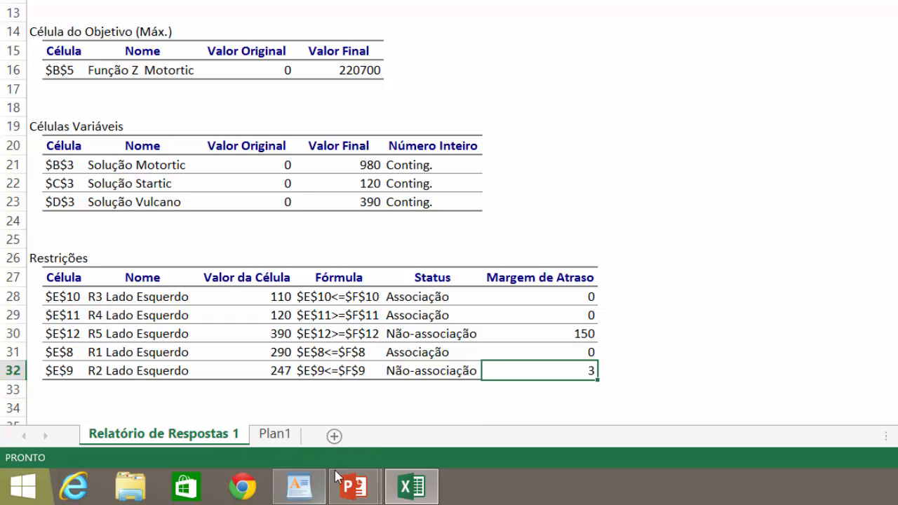
# Check the Lado Esquerdo results of constraints R1 to R3 in E8:E10 on Plan1 against their Lado Direito limits.
pyautogui.click(272, 435)
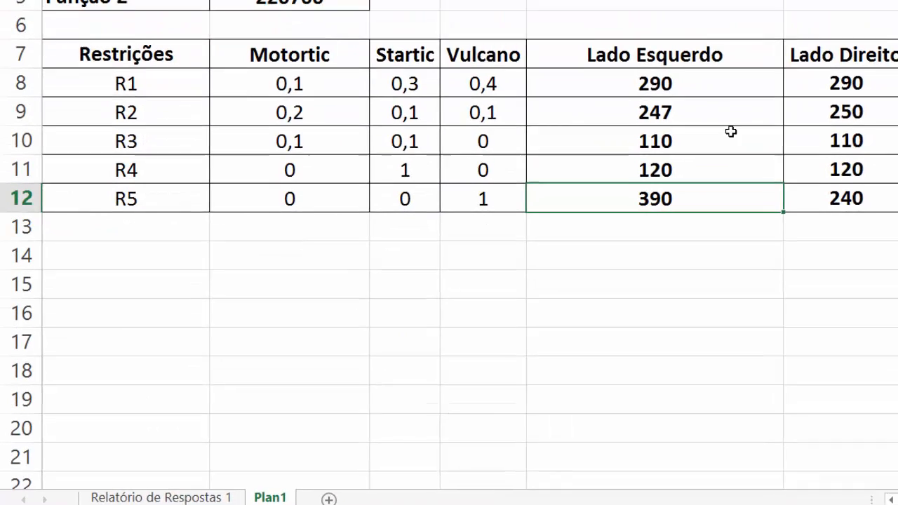
pyautogui.click(705, 42)
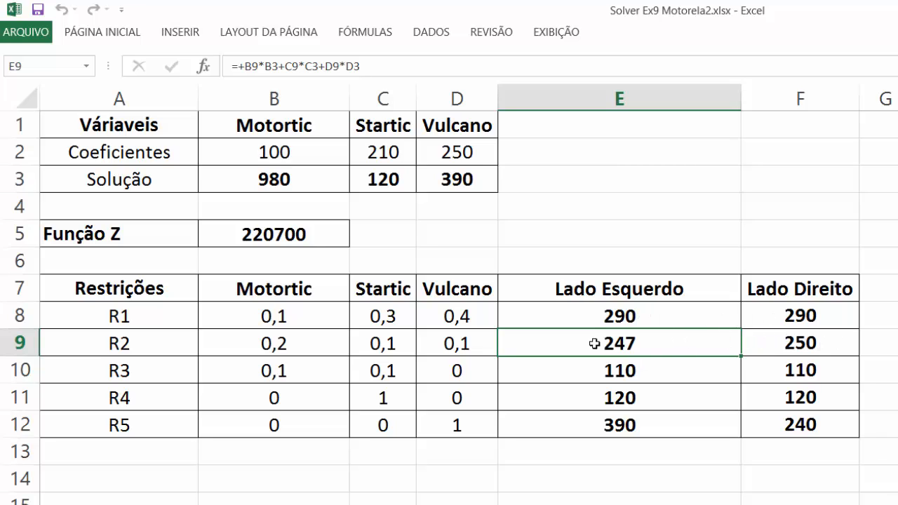
pyautogui.click(642, 317)
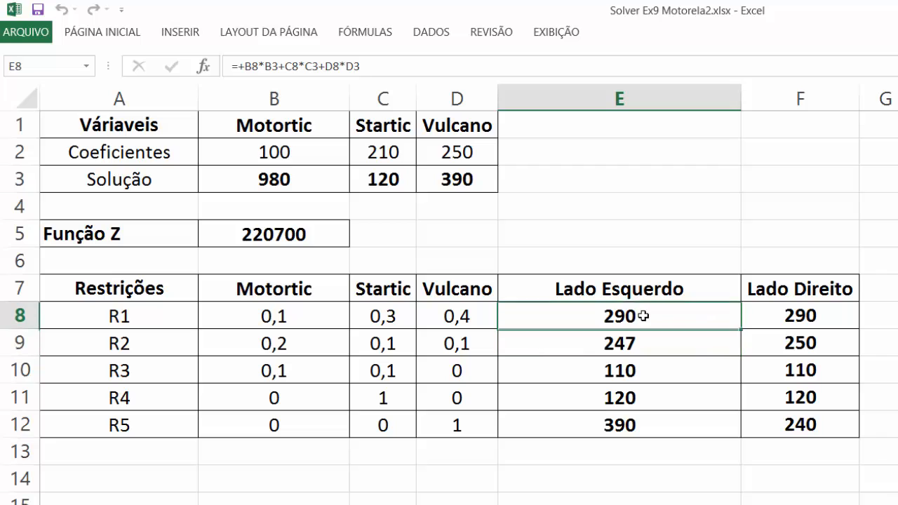
pyautogui.click(643, 372)
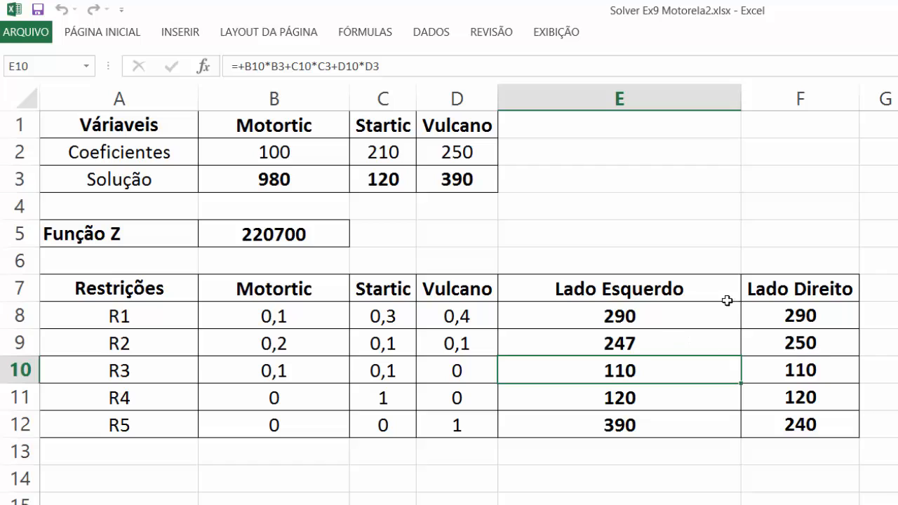
pyautogui.click(642, 343)
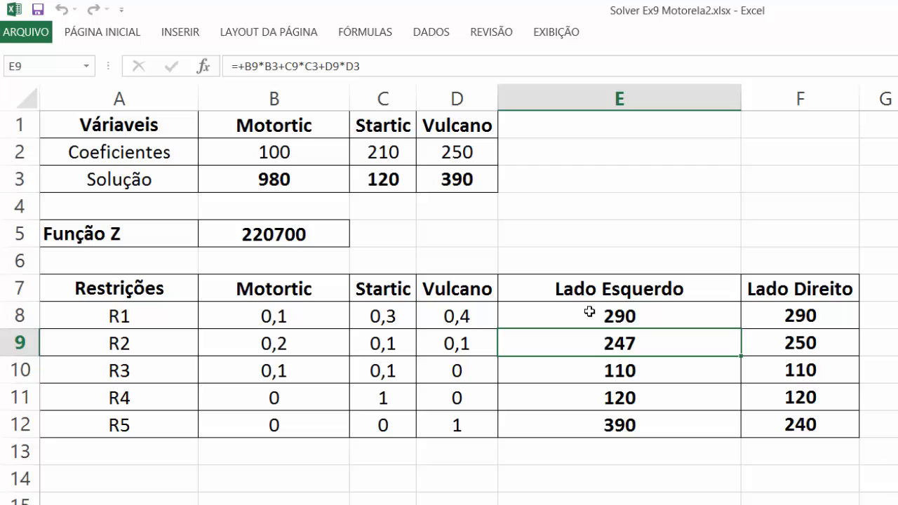
pyautogui.click(633, 372)
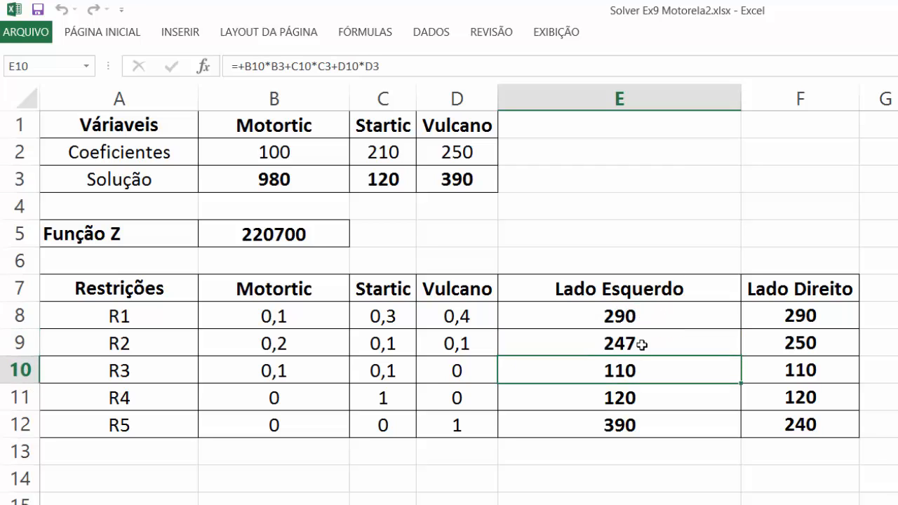
pyautogui.click(639, 345)
pyautogui.click(634, 375)
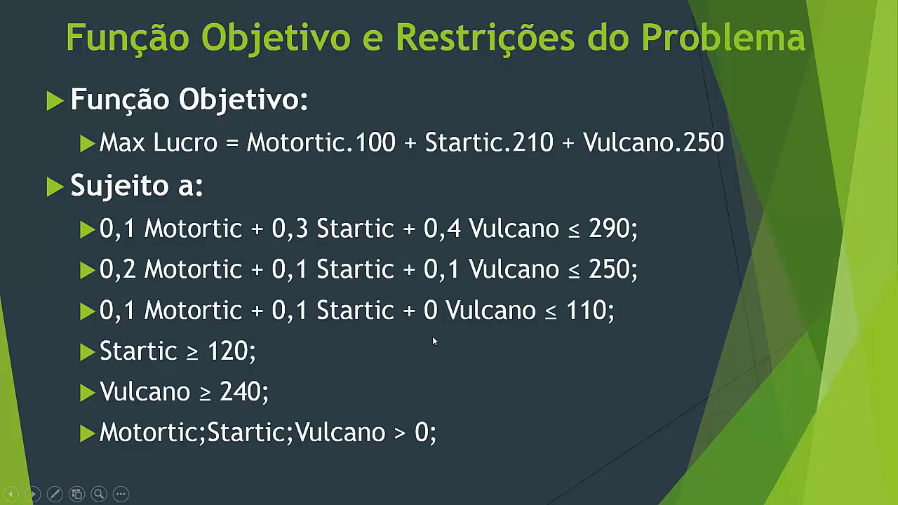
pyautogui.click(433, 343)
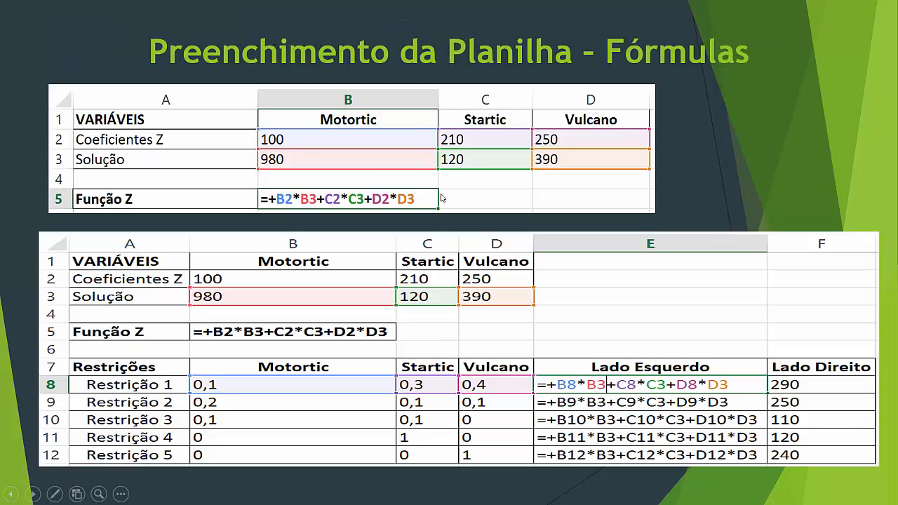
pyautogui.click(629, 200)
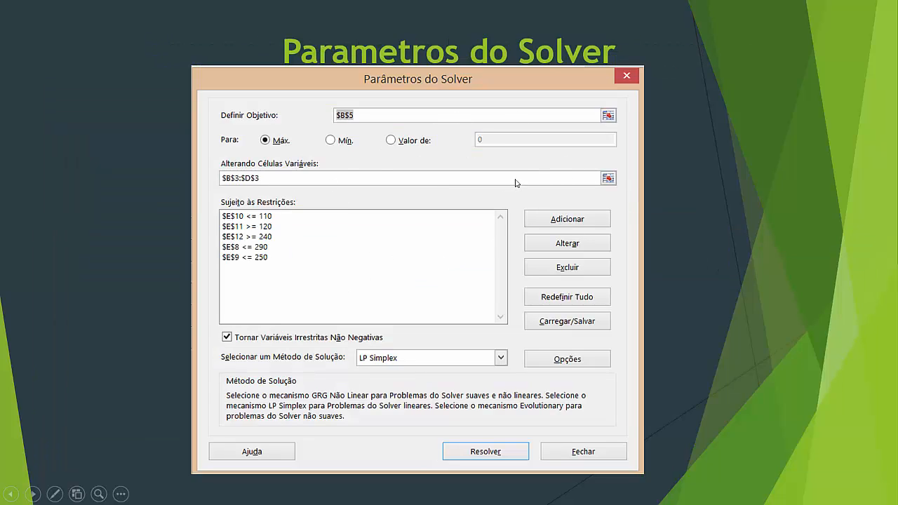
pyautogui.click(540, 225)
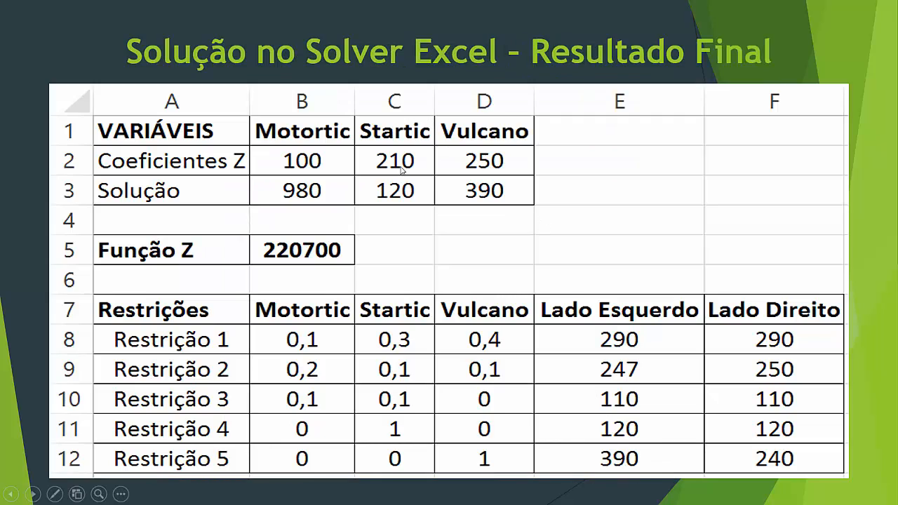